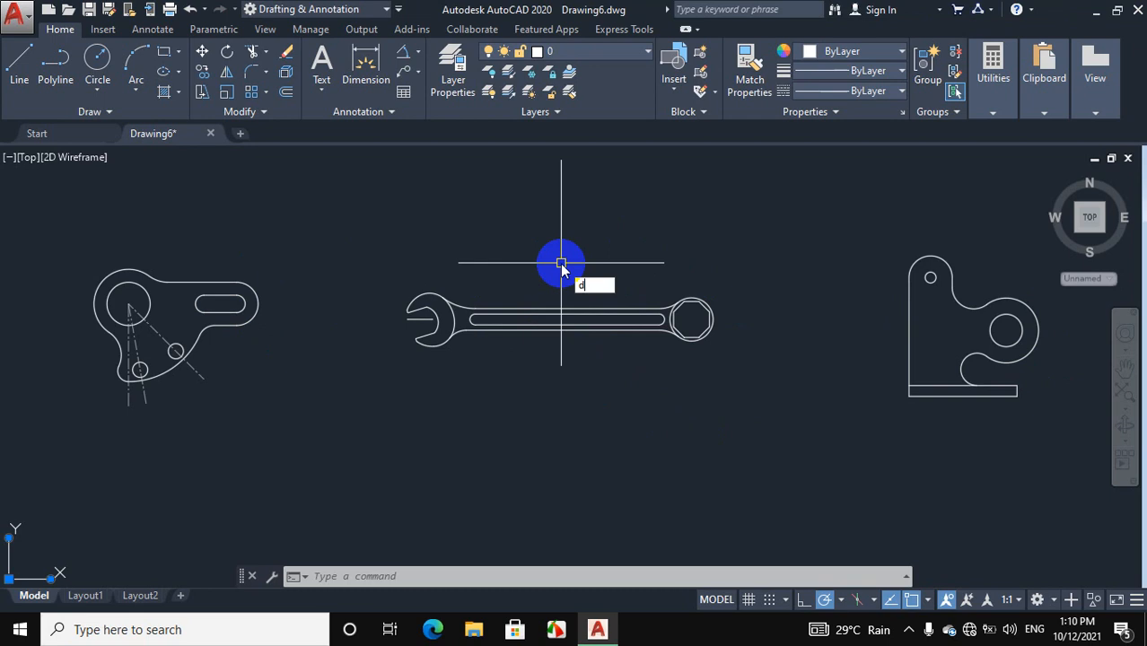
- Modify the Standard dimension style, coloring its dimension lines Red and its extension lines Green
{"action": "key", "text": "Return"}
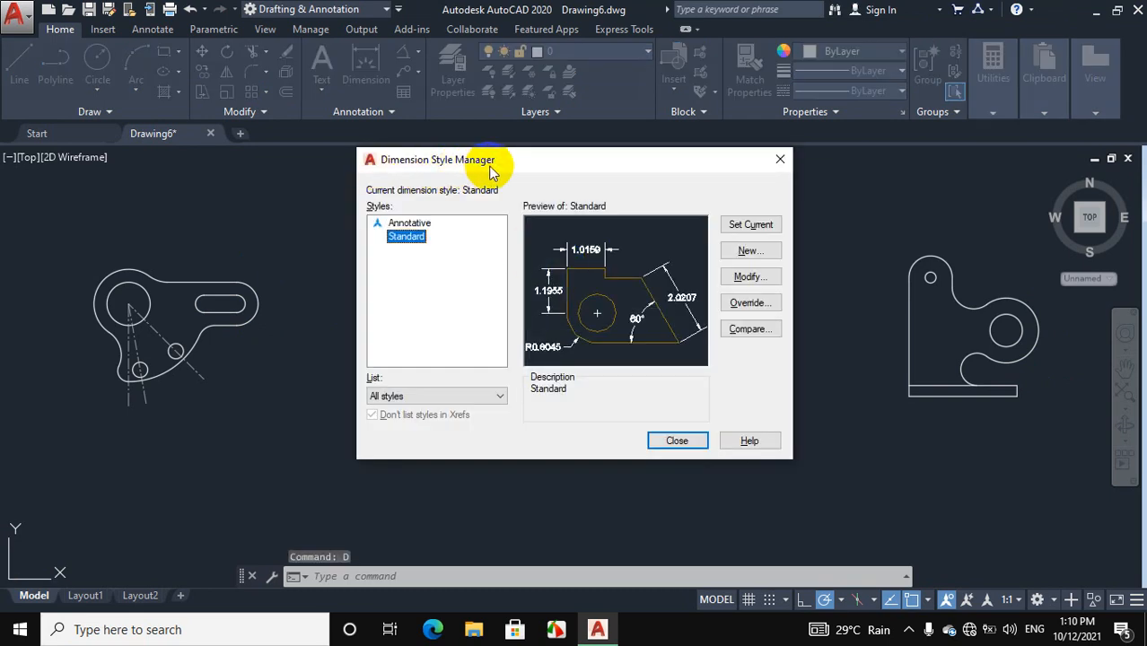
{"action": "left_click", "coordinate": [738, 278]}
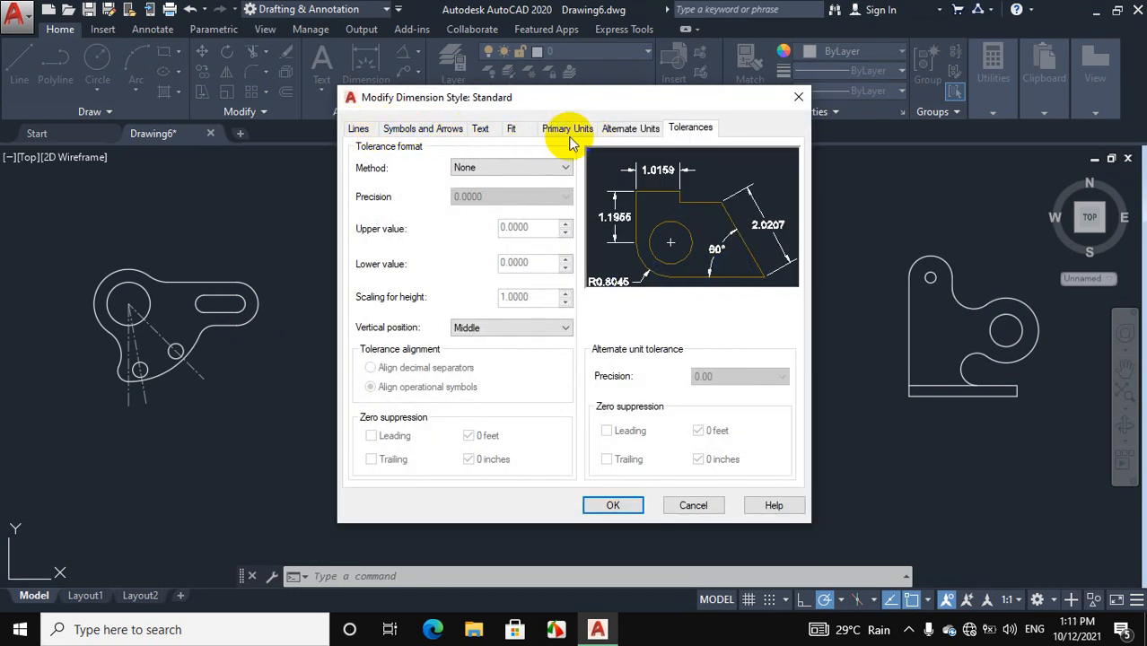
{"action": "left_click", "coordinate": [359, 129]}
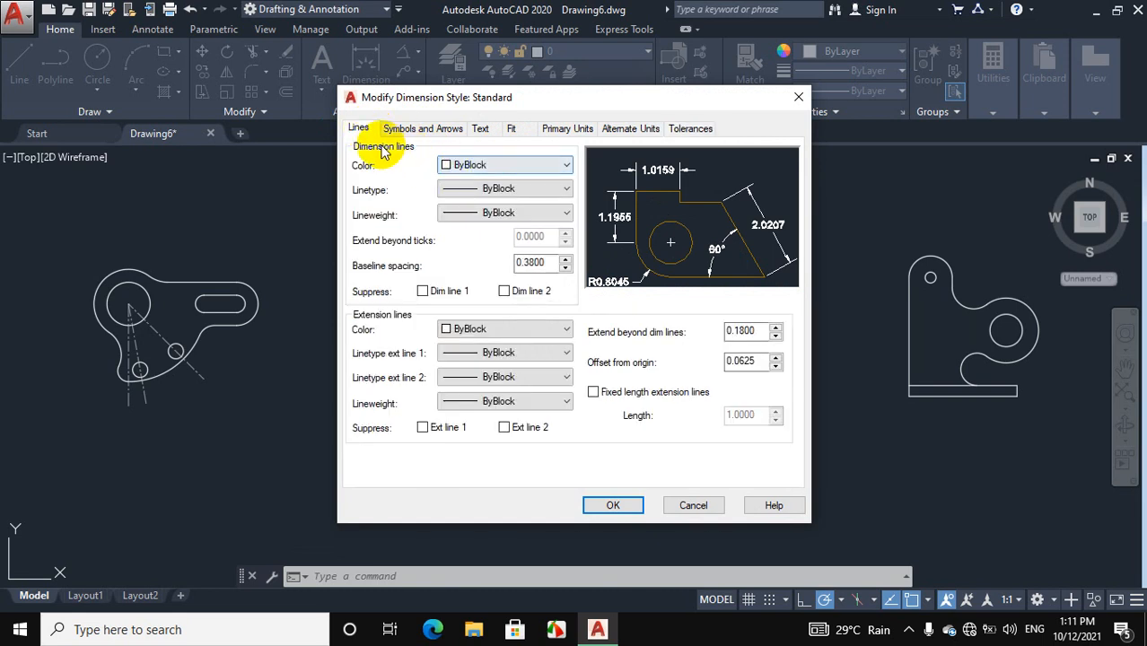
{"action": "left_click", "coordinate": [495, 168]}
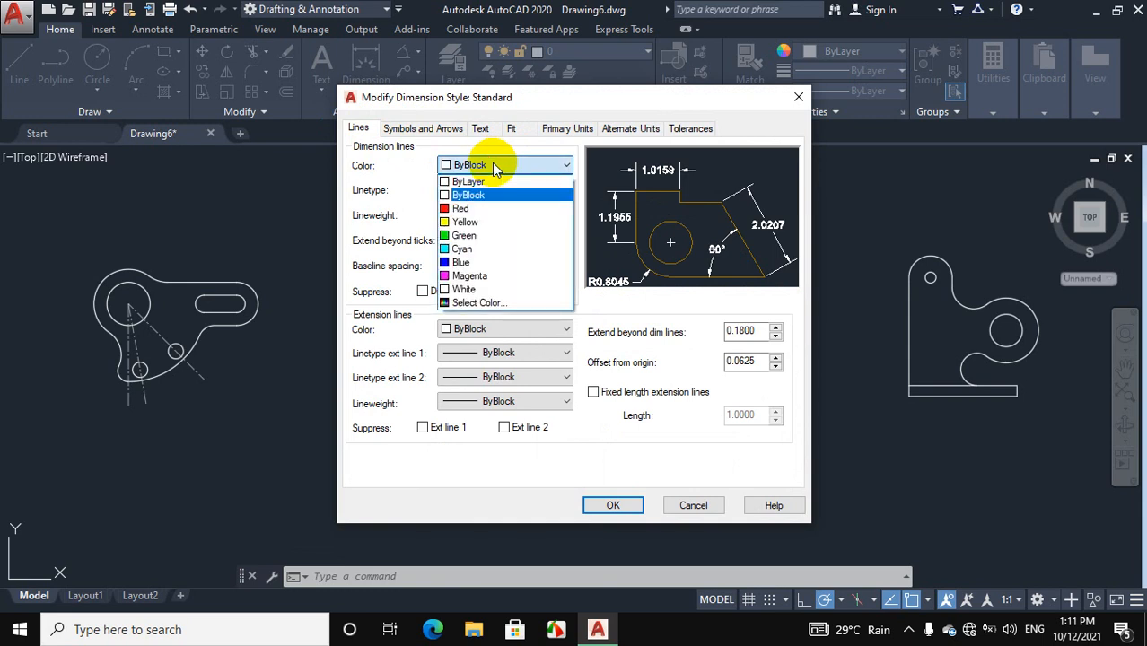
{"action": "left_click", "coordinate": [488, 209]}
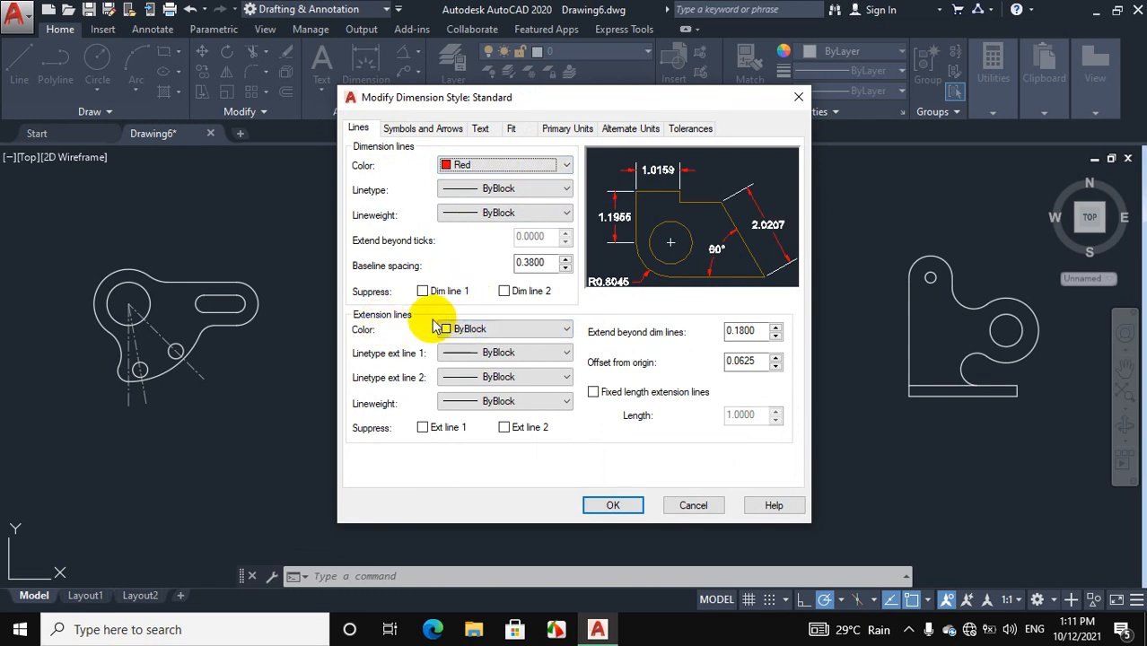
{"action": "left_click", "coordinate": [490, 329]}
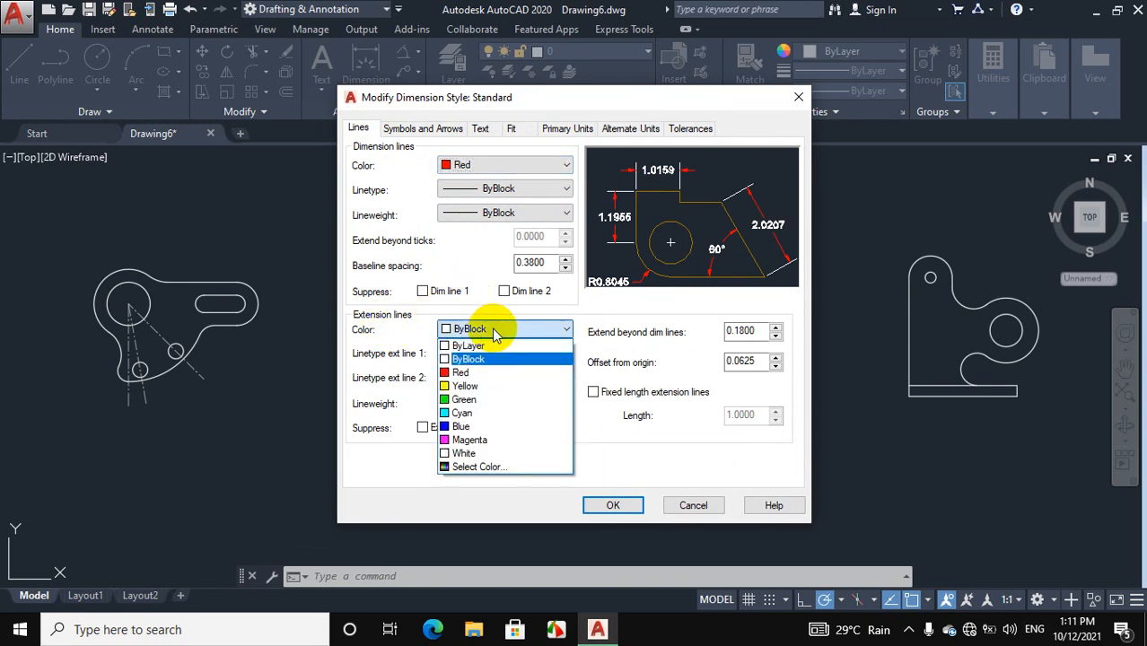
{"action": "left_click", "coordinate": [483, 401]}
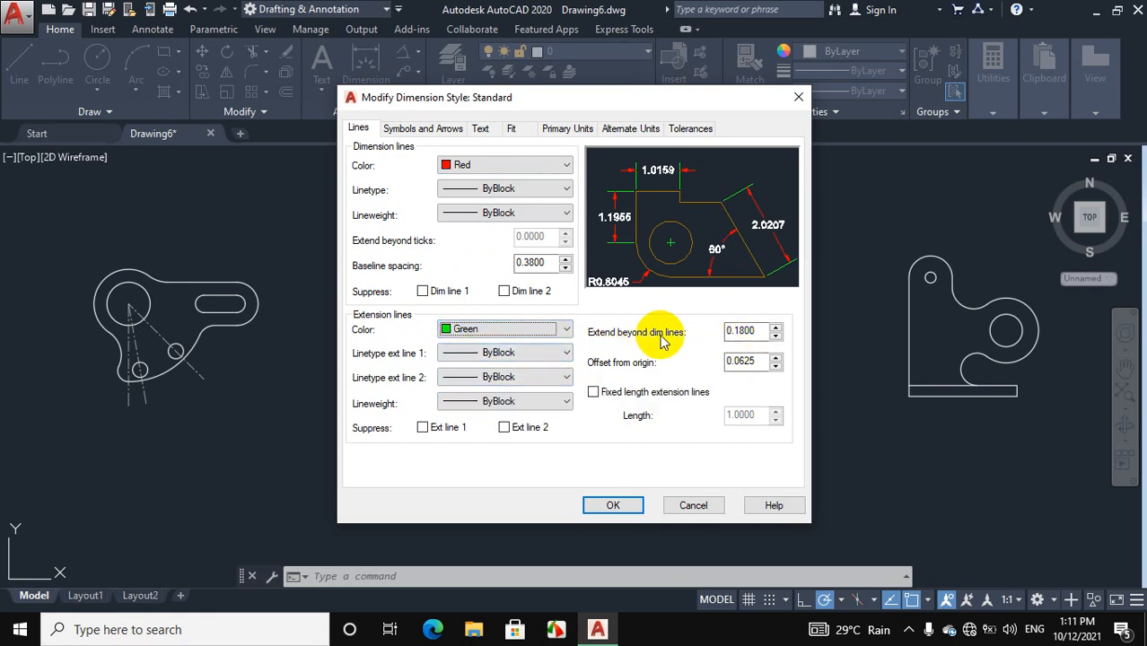
- Set the extension lines to extend 2 beyond the dimension lines and to be offset 2 from the origin
{"action": "left_click", "coordinate": [757, 332]}
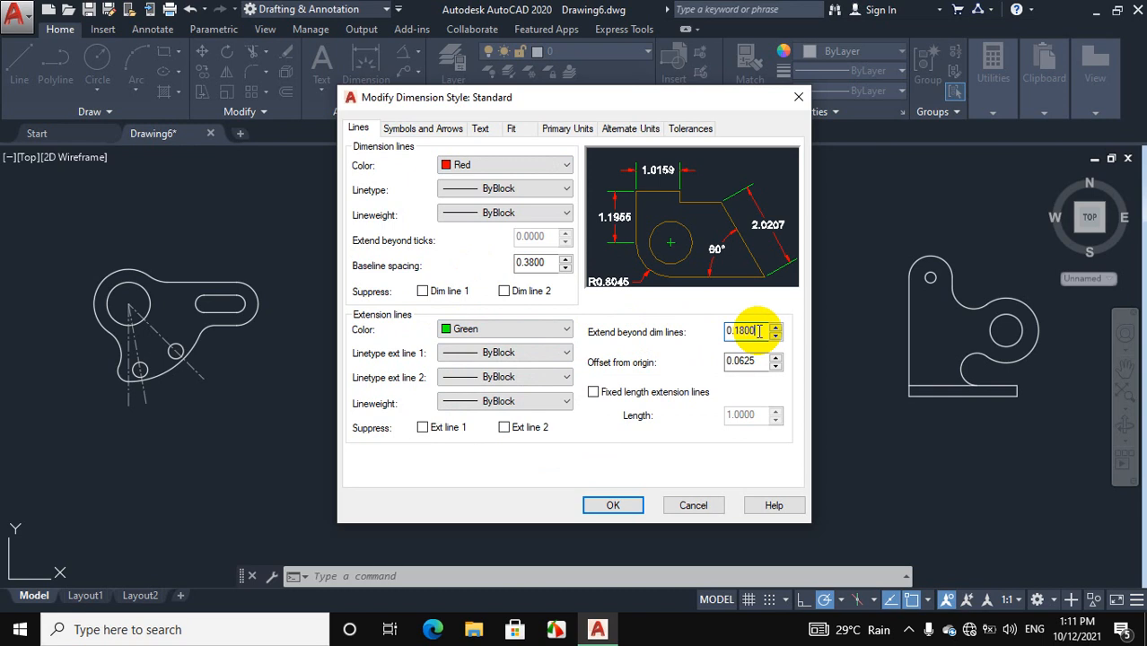
{"action": "key", "text": "BackSpace"}
{"action": "key", "text": "BackSpace"}
{"action": "key", "text": "BackSpace"}
{"action": "key", "text": "BackSpace"}
{"action": "key", "text": "BackSpace"}
{"action": "key", "text": "BackSpace"}
{"action": "type", "text": "2"}
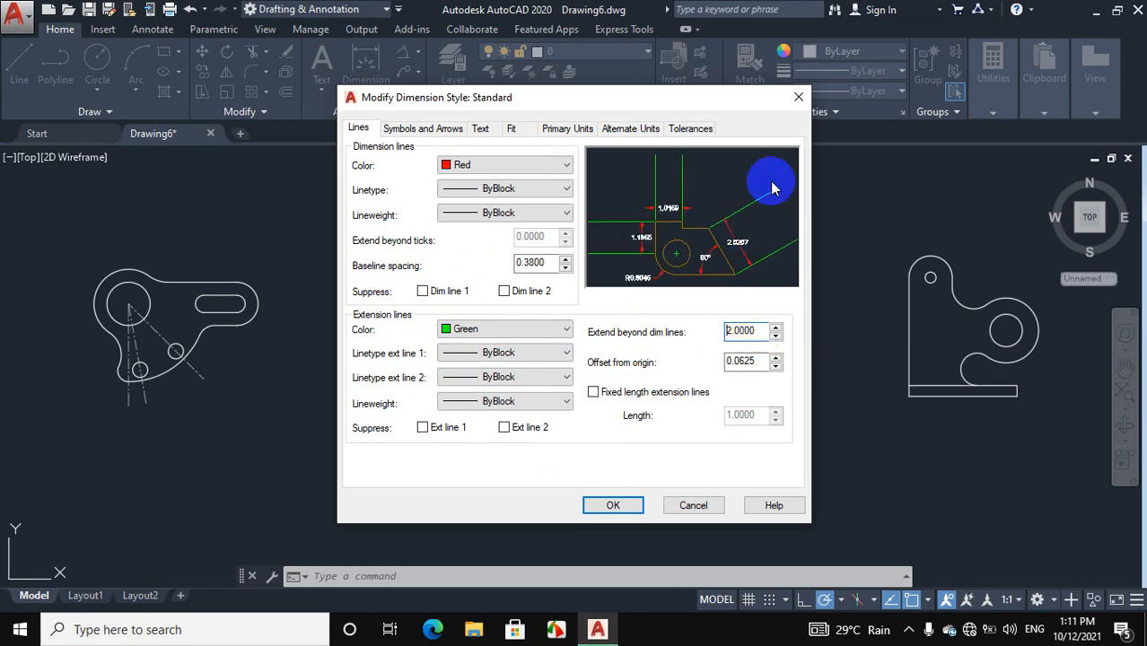
{"action": "left_click", "coordinate": [755, 362]}
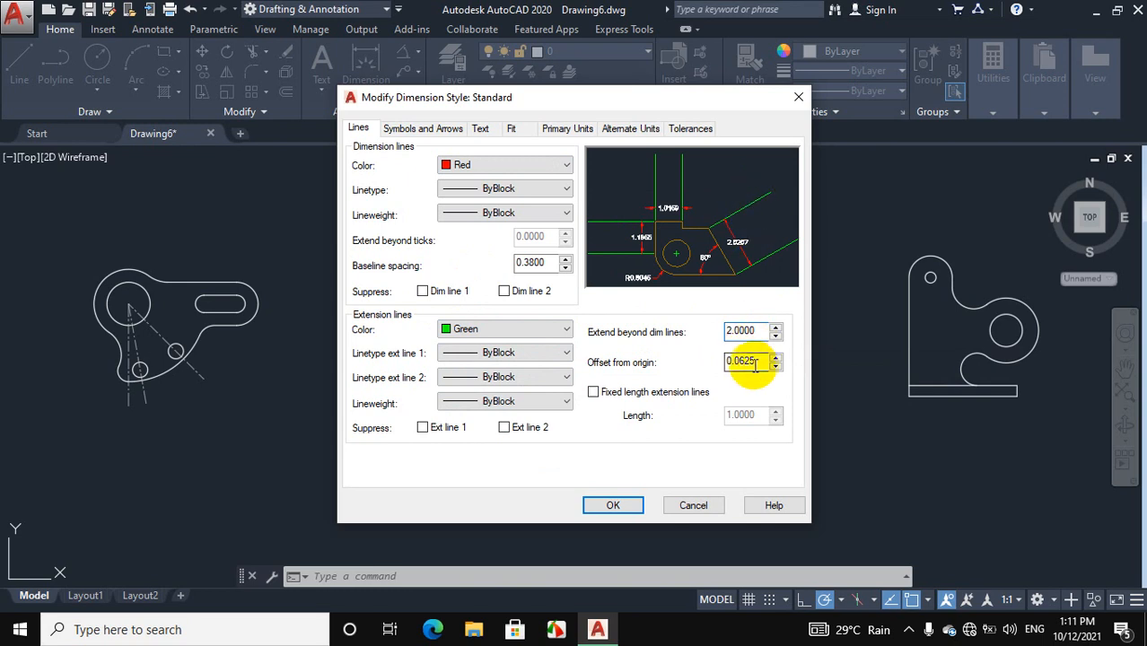
{"action": "double_click", "coordinate": [759, 362]}
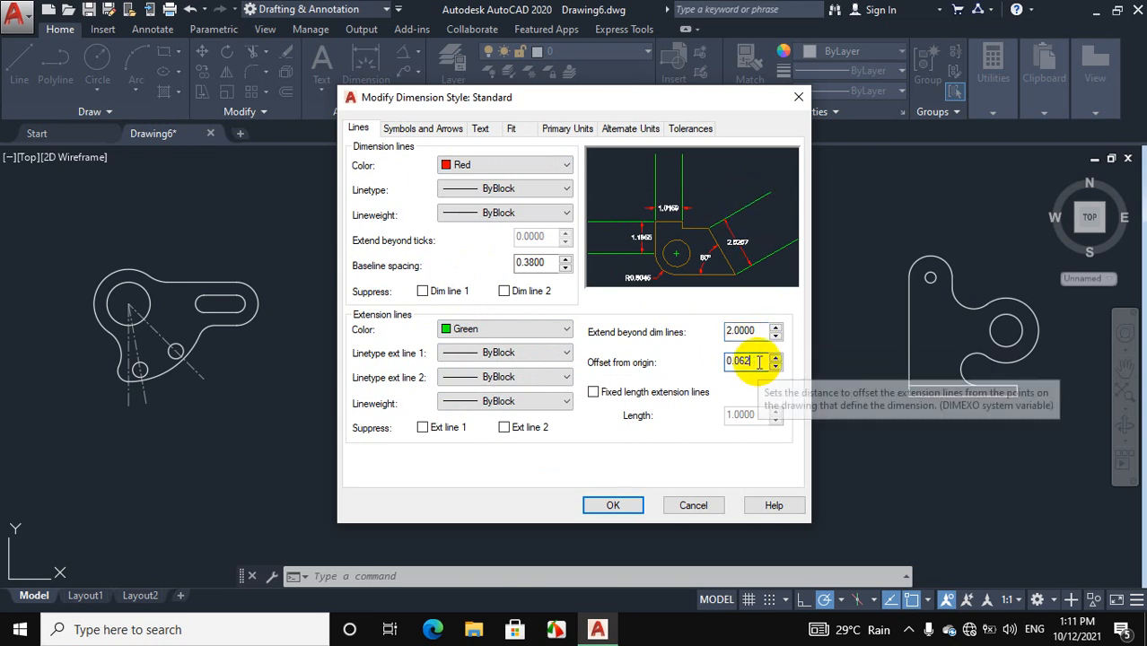
{"action": "key", "text": "BackSpace"}
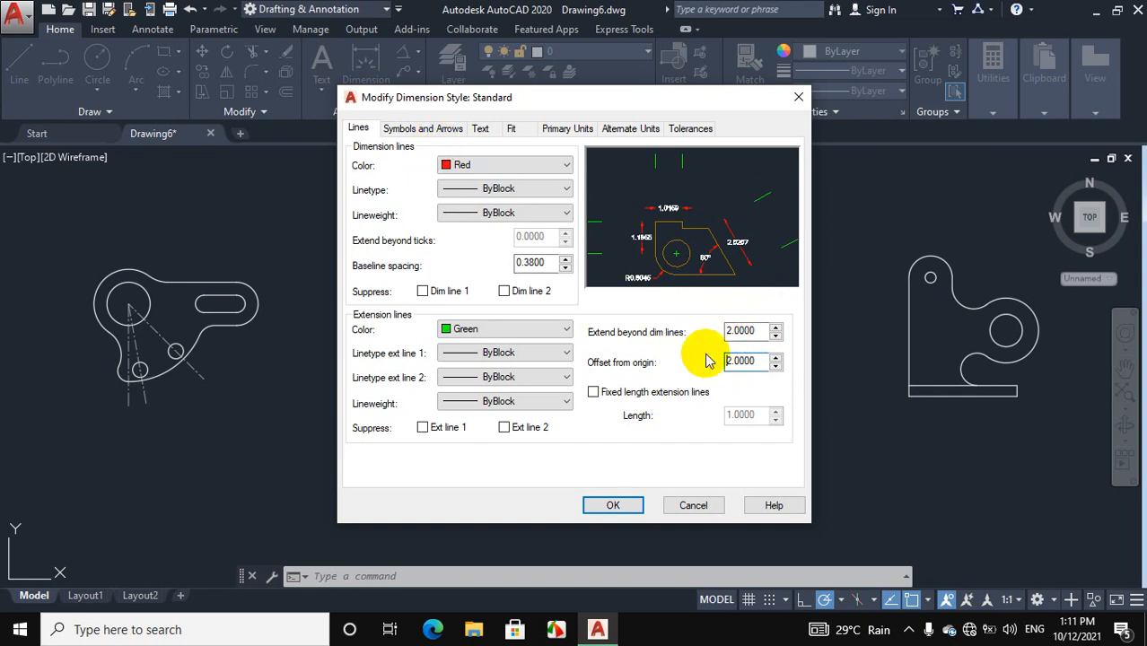
- Set the arrow size of the Standard dimension style to 4
{"action": "left_click", "coordinate": [422, 129]}
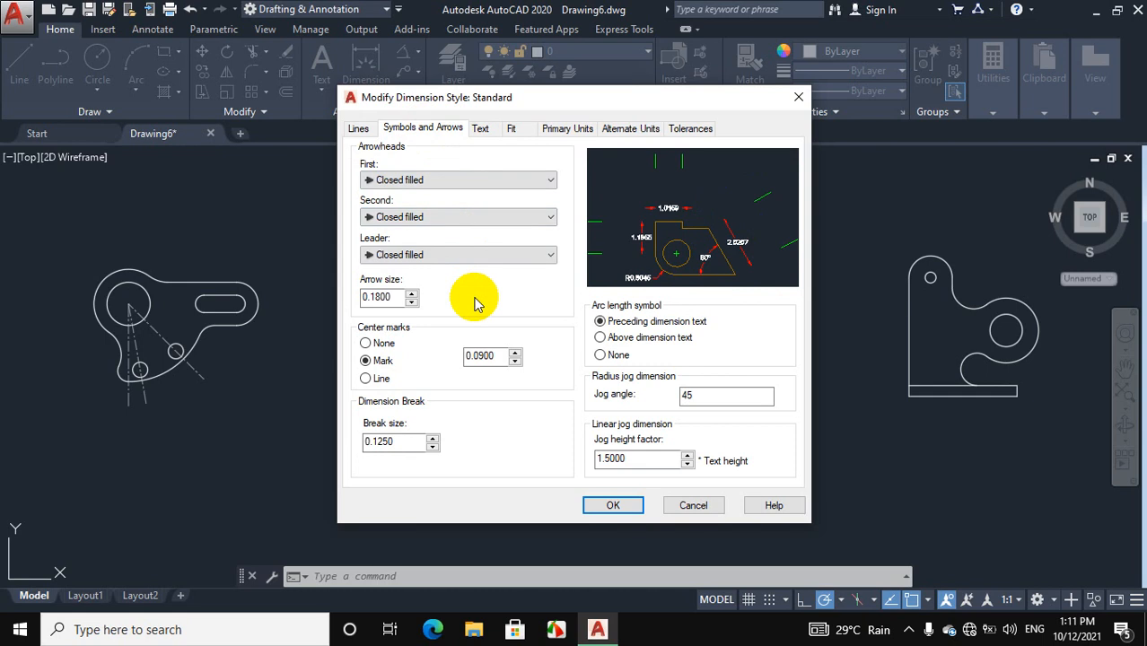
{"action": "double_click", "coordinate": [375, 296]}
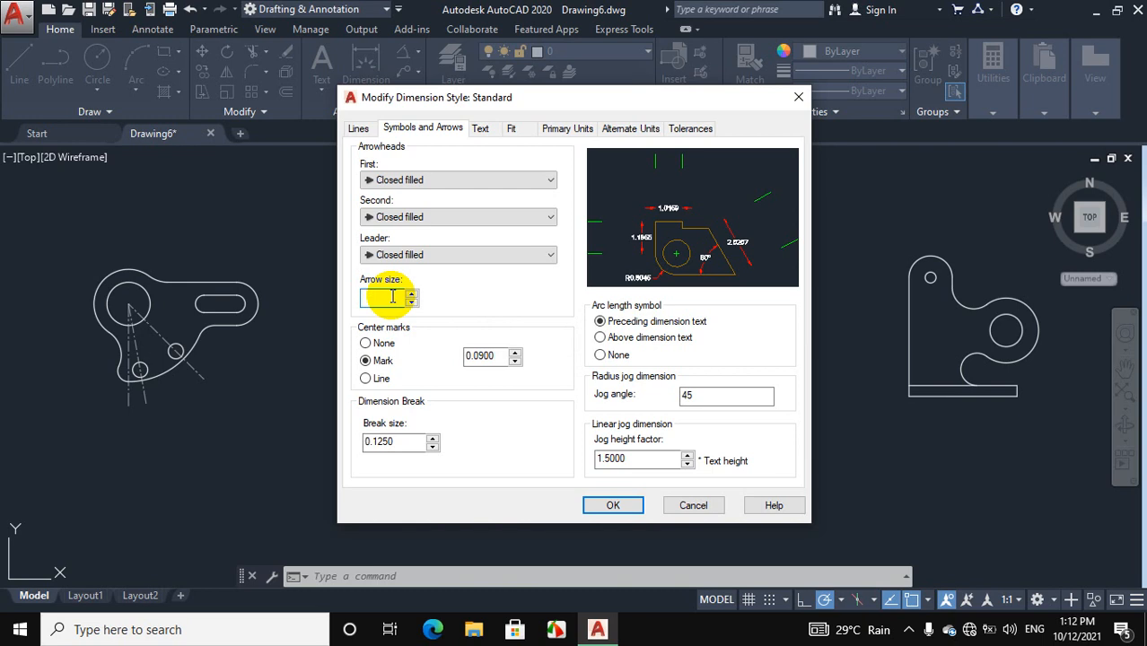
{"action": "type", "text": "4"}
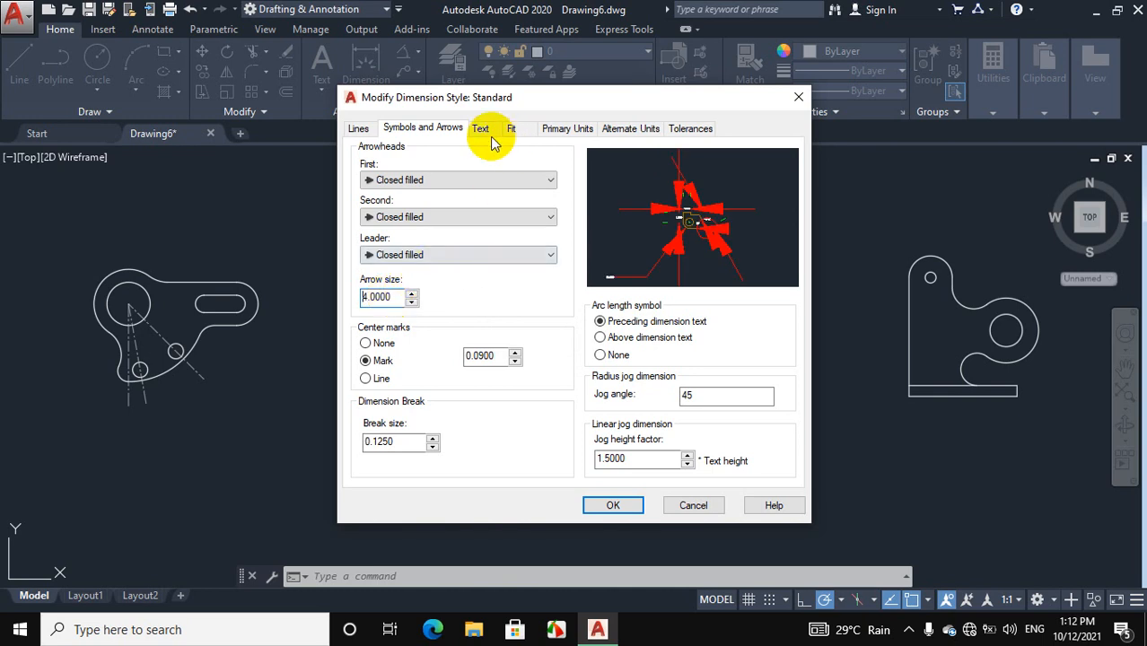
- Set the dimension text height to 6 and the text color to Yellow
{"action": "left_click", "coordinate": [480, 129]}
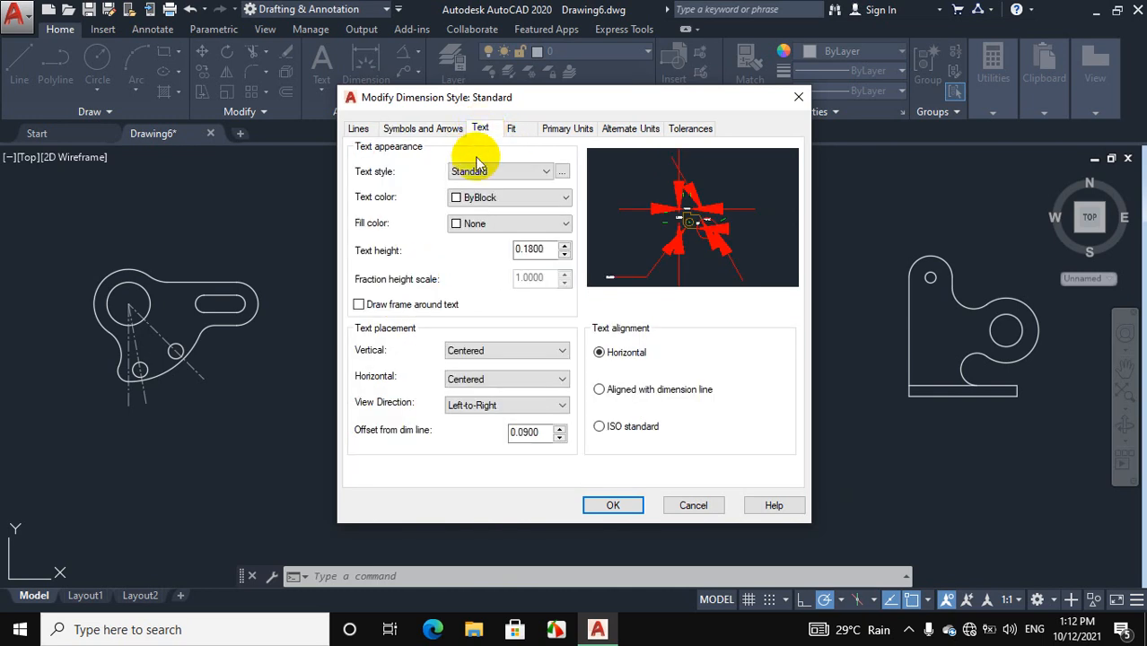
{"action": "left_click", "coordinate": [545, 249]}
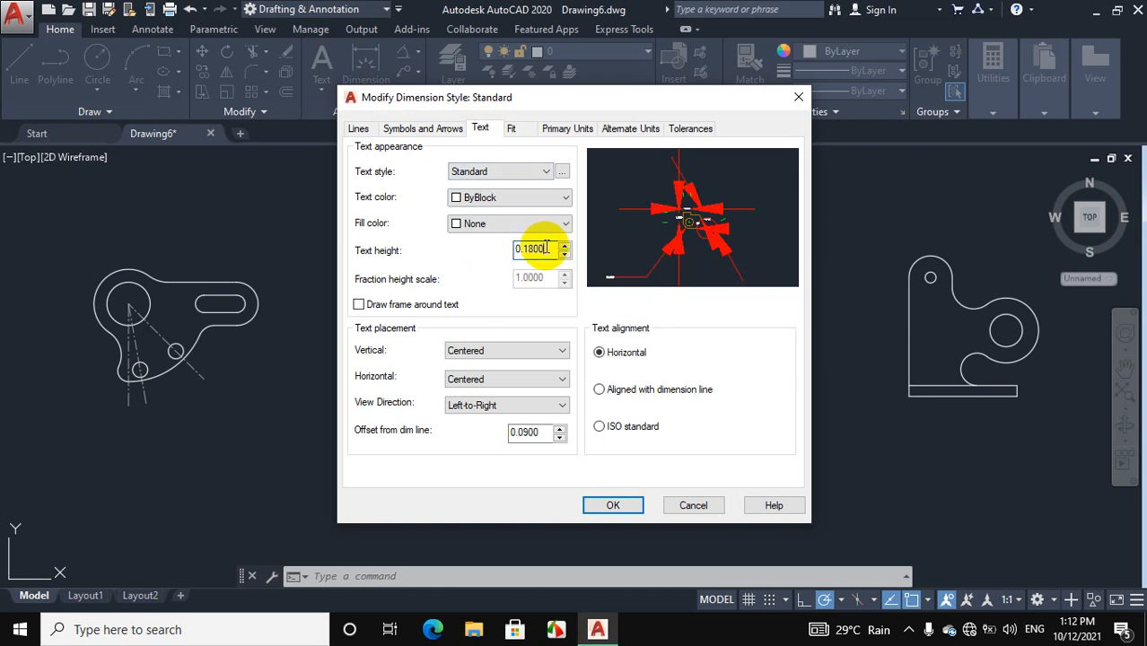
{"action": "key", "text": "BackSpace"}
{"action": "key", "text": "BackSpace"}
{"action": "key", "text": "BackSpace"}
{"action": "key", "text": "BackSpace"}
{"action": "key", "text": "BackSpace"}
{"action": "type", "text": "6"}
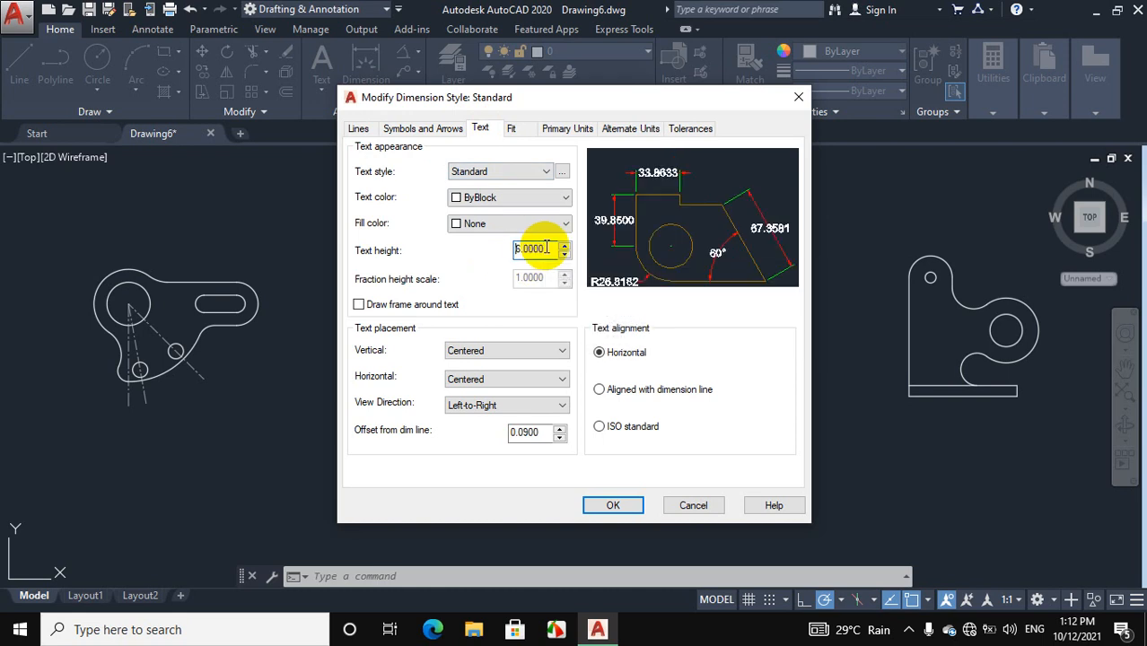
{"action": "left_click", "coordinate": [512, 197]}
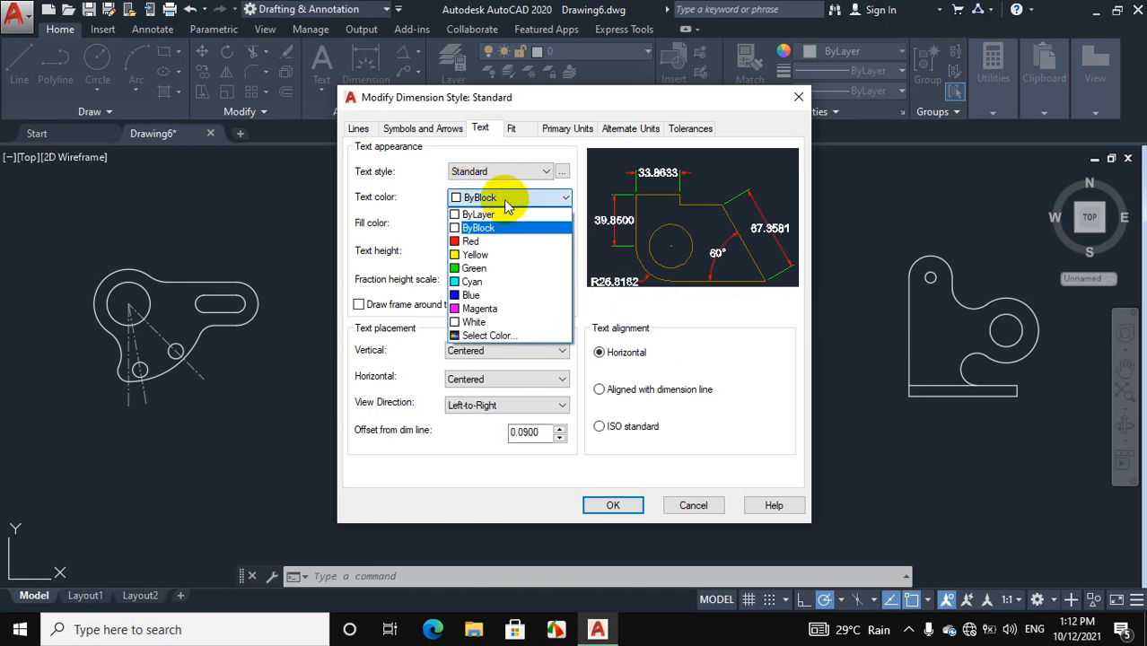
{"action": "left_click", "coordinate": [508, 255]}
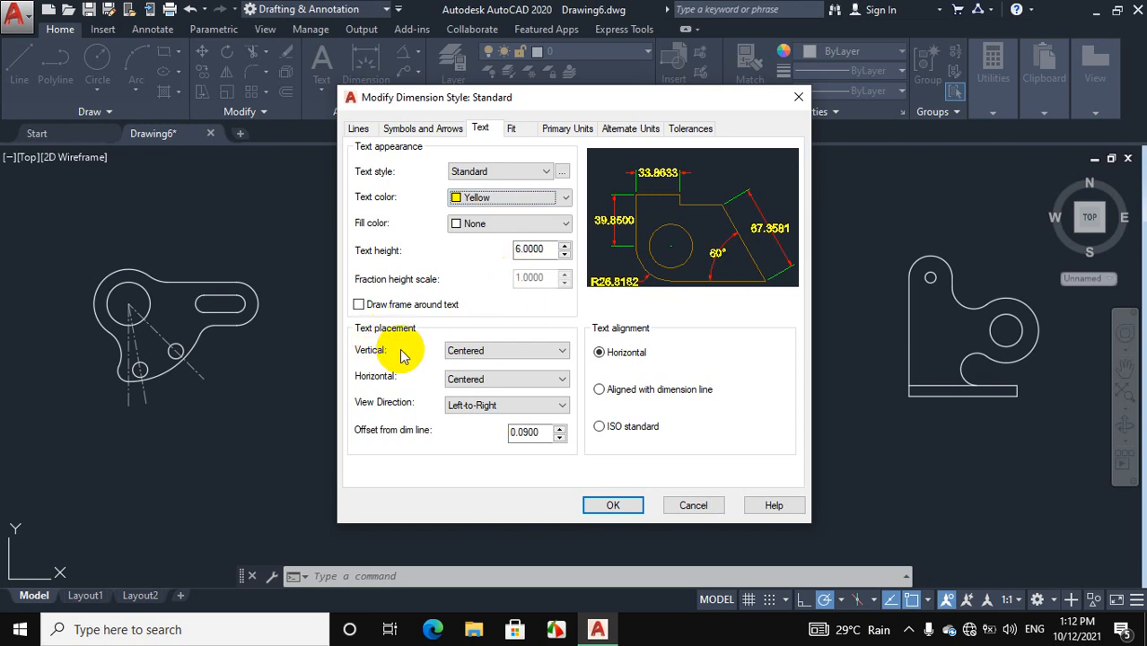
- Place dimension text vertically Above with an offset of 1 from the dimension line, using ISO standard alignment
{"action": "left_click", "coordinate": [474, 352]}
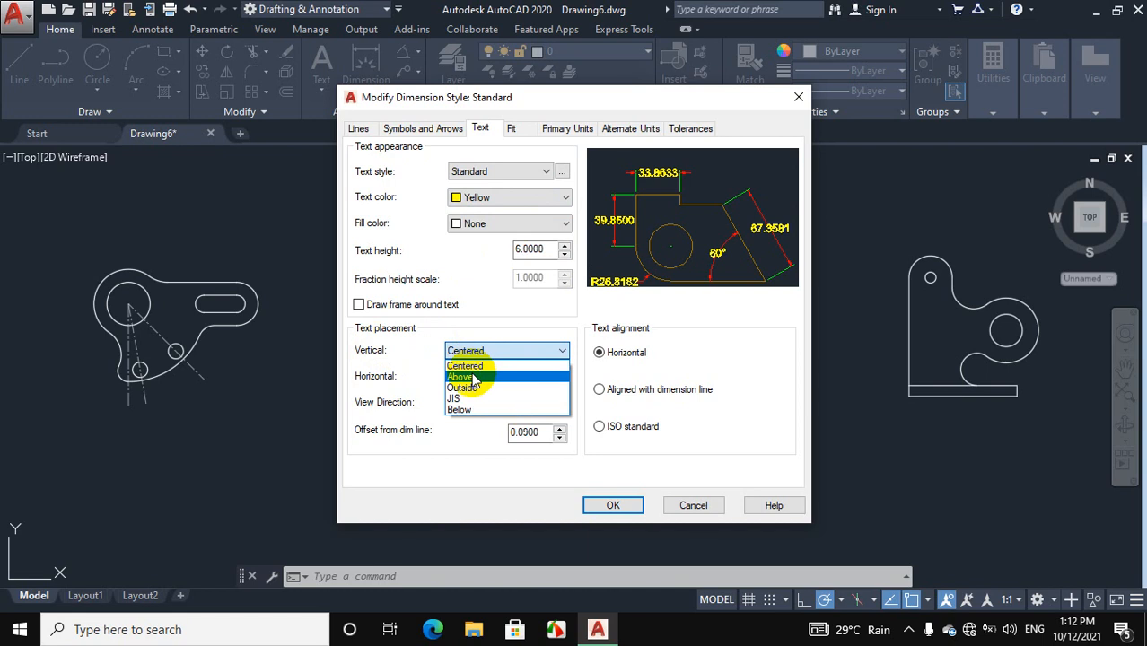
{"action": "left_click", "coordinate": [474, 377]}
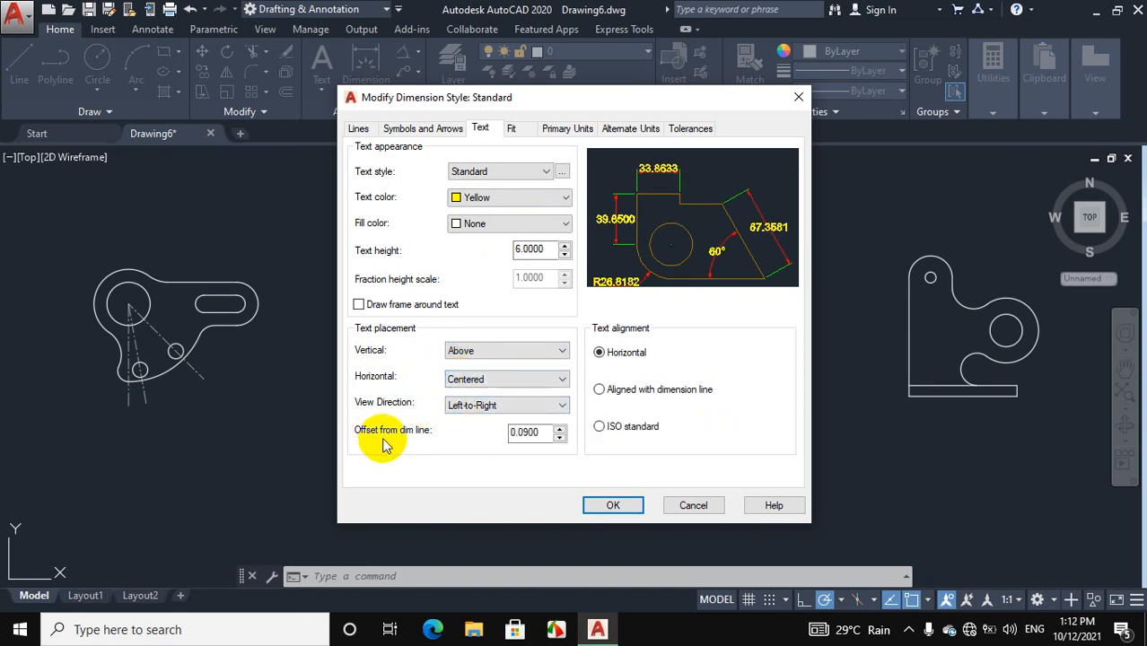
{"action": "double_click", "coordinate": [529, 435]}
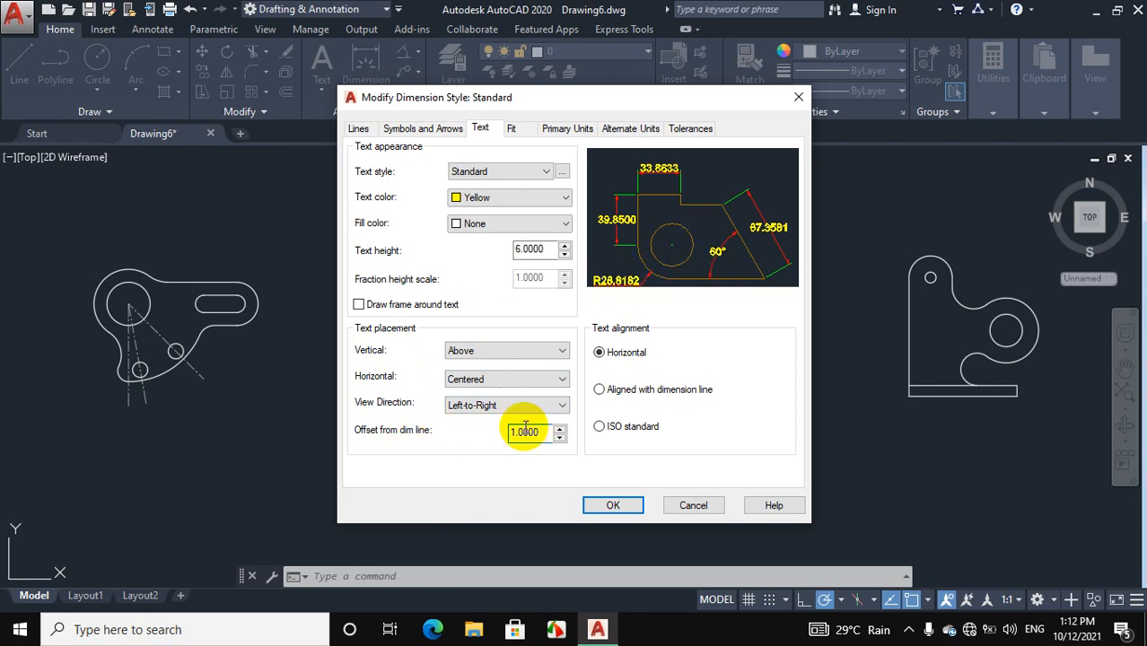
{"action": "left_click", "coordinate": [600, 429]}
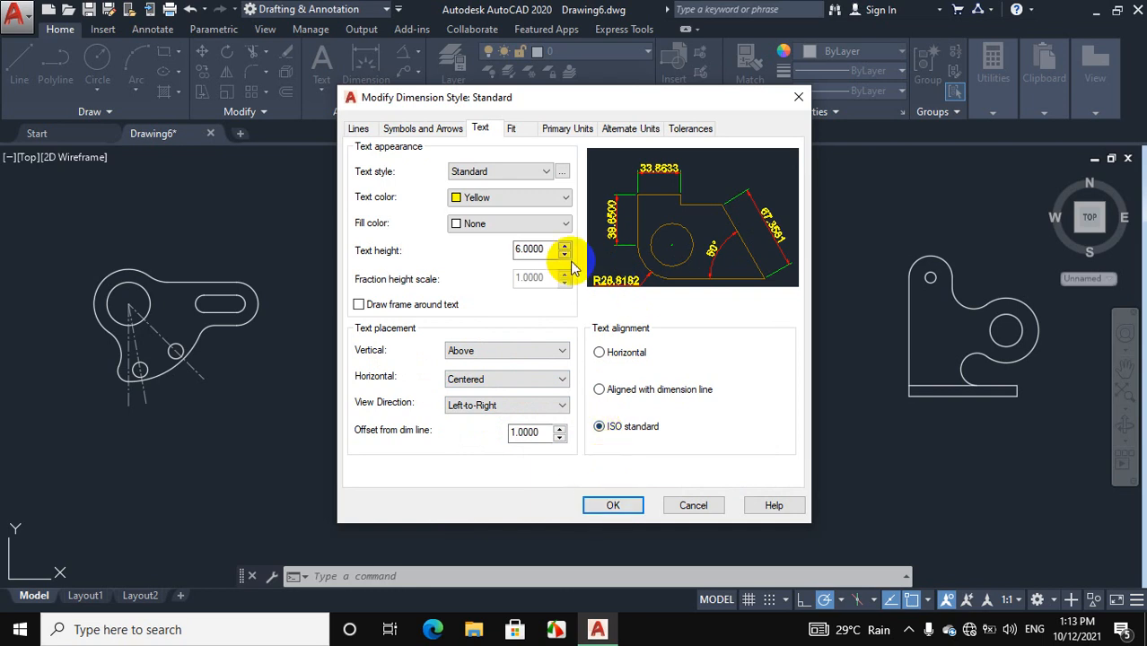
- Enable drawing the dimension line between extension lines, suppress trailing zeros for linear and angular dimensions, and save the style
{"action": "left_click", "coordinate": [513, 129]}
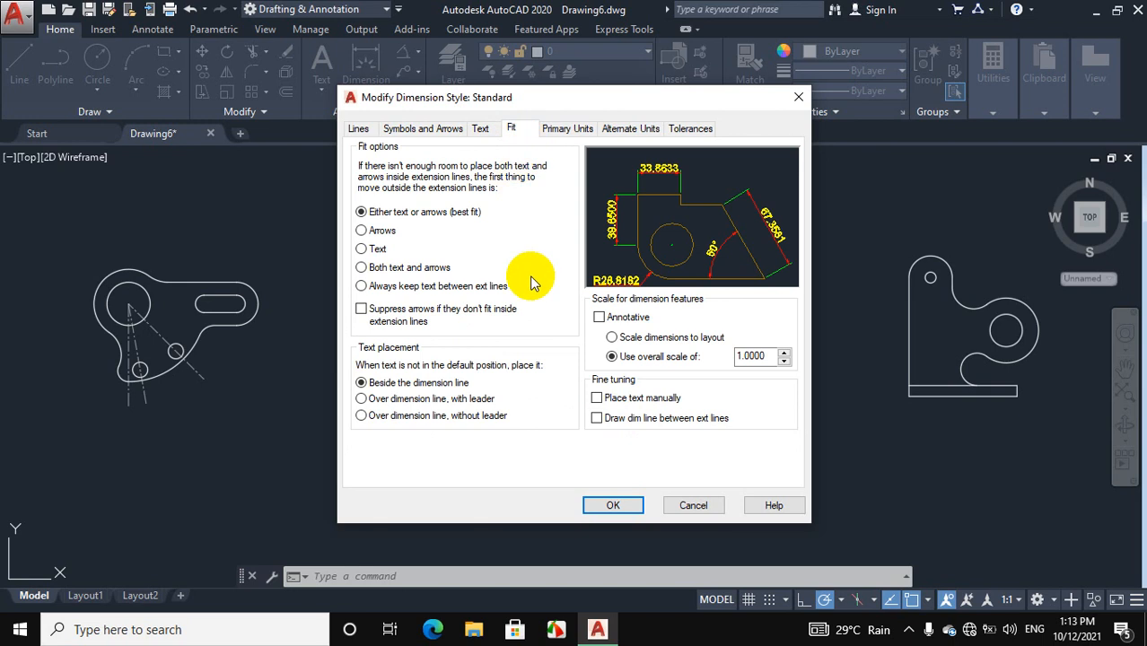
{"action": "left_click", "coordinate": [596, 419]}
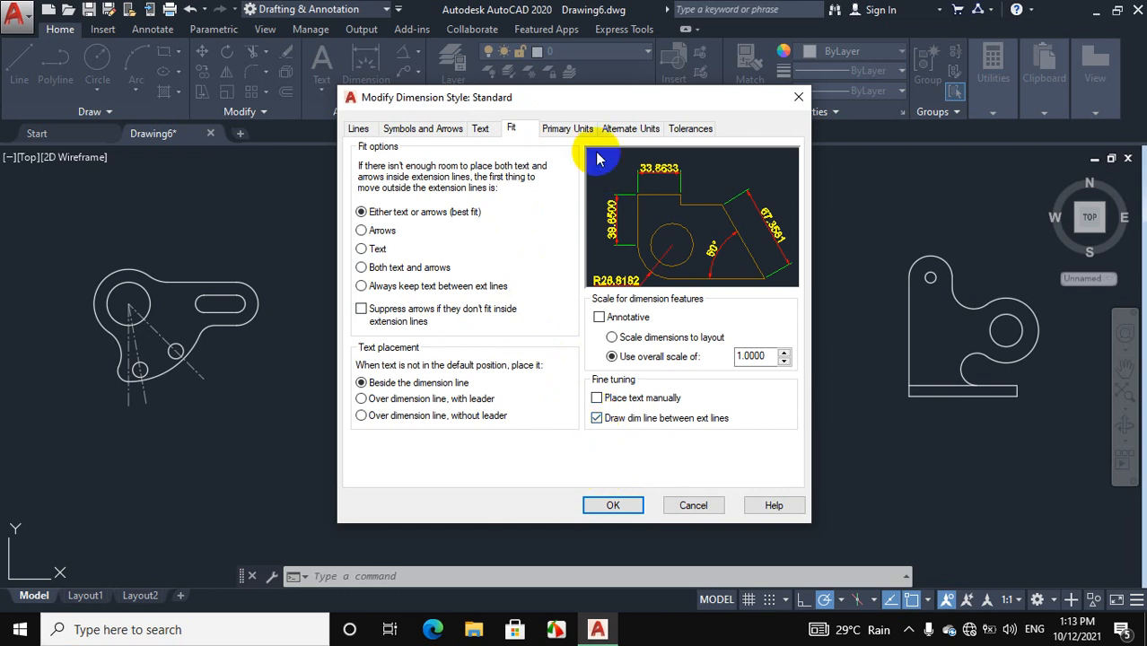
{"action": "left_click", "coordinate": [563, 130]}
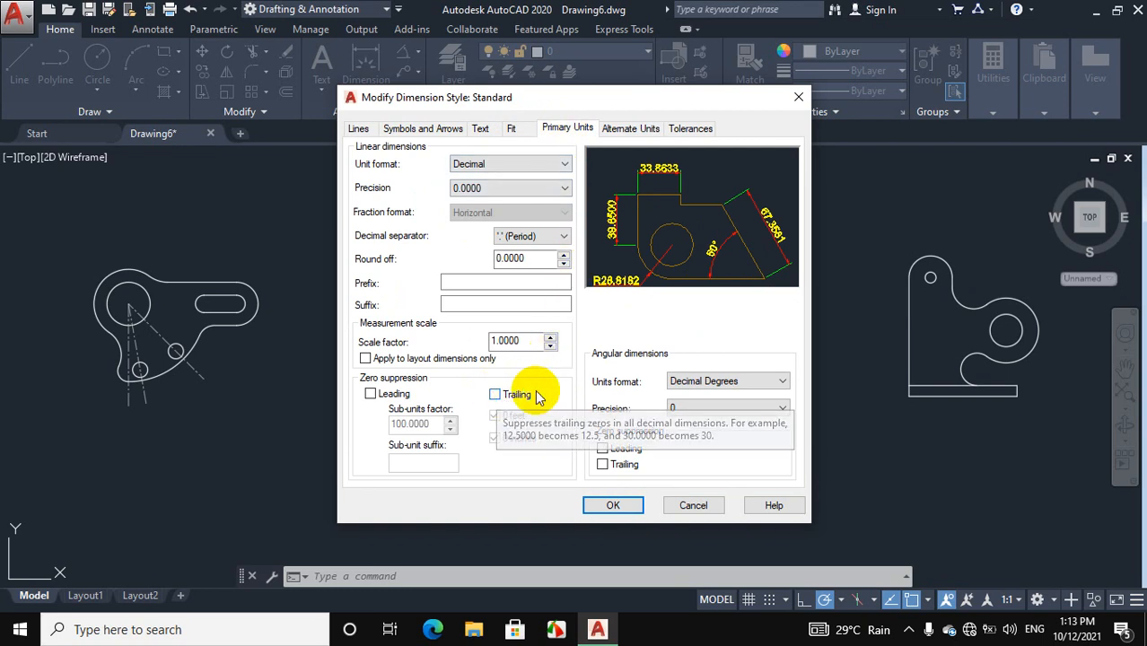
{"action": "left_click", "coordinate": [496, 395]}
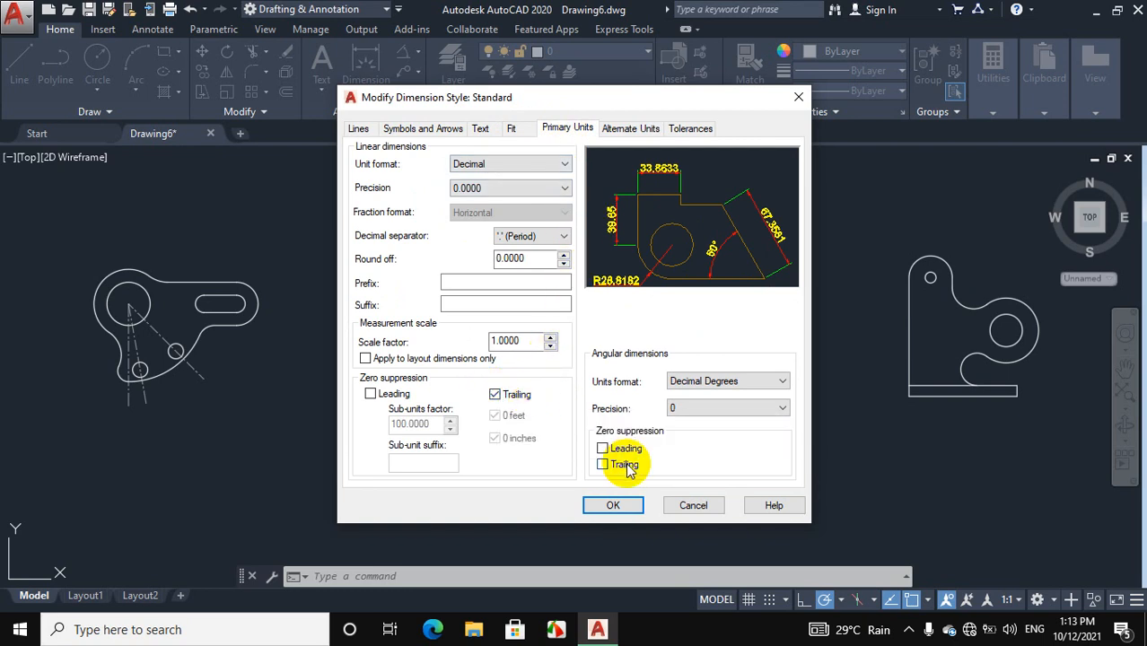
{"action": "left_click", "coordinate": [602, 464]}
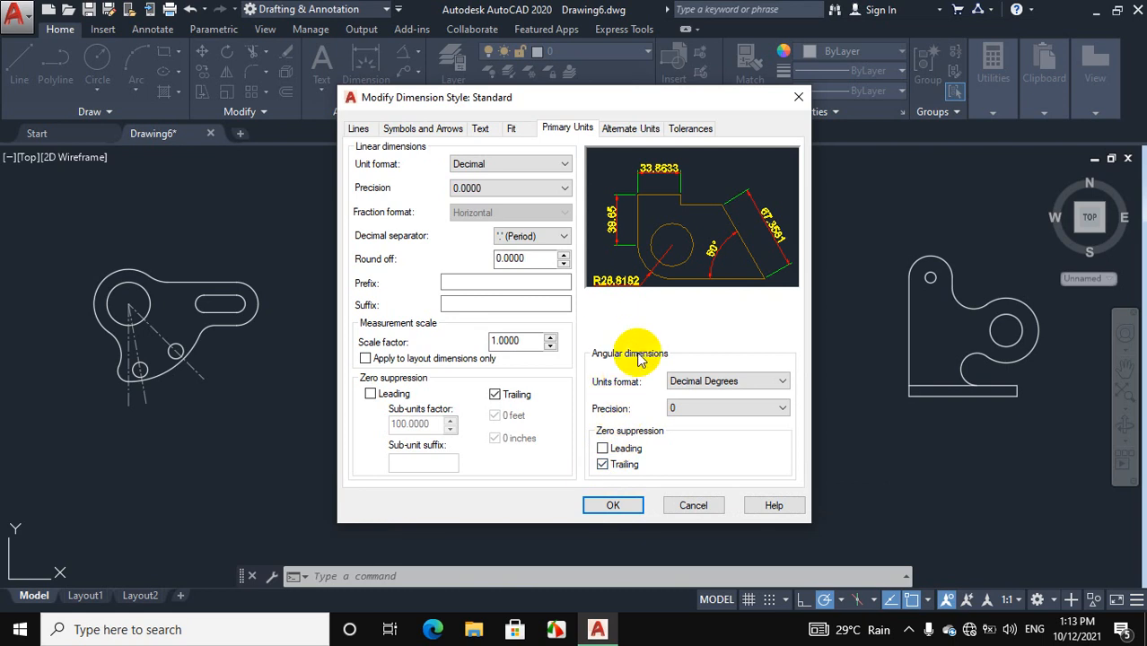
{"action": "left_click", "coordinate": [614, 503]}
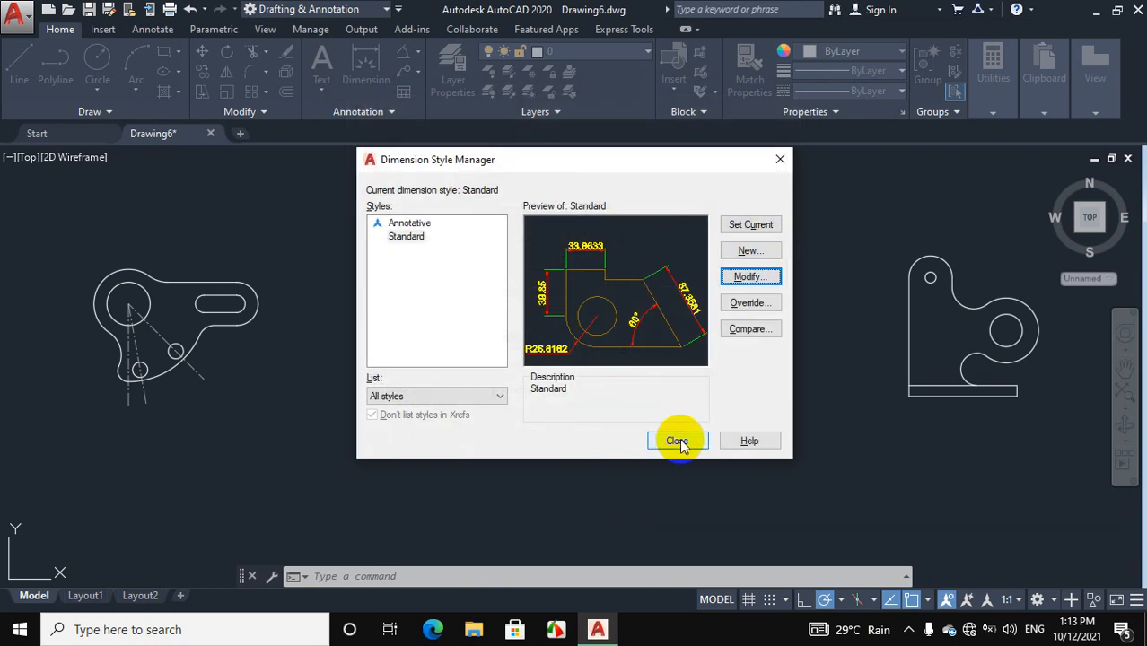
{"action": "left_click", "coordinate": [677, 440]}
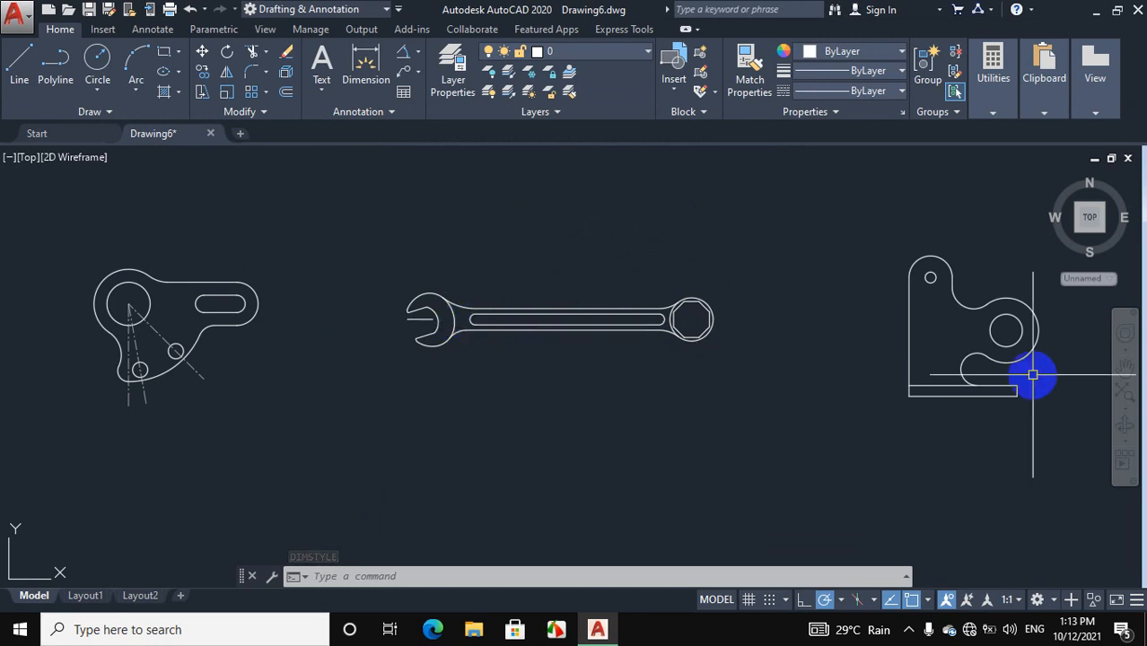
- Examine the slotted bracket with the dash-dot centerlines up close and review the available dimension types
{"action": "left_click", "coordinate": [1125, 368]}
{"action": "left_click_drag", "start_coordinate": [706, 345], "coordinate": [1068, 351]}
{"action": "left_click_drag", "start_coordinate": [570, 346], "coordinate": [598, 346]}
{"action": "scroll", "coordinate": [598, 346], "scroll_direction": "up", "scroll_amount": 4}
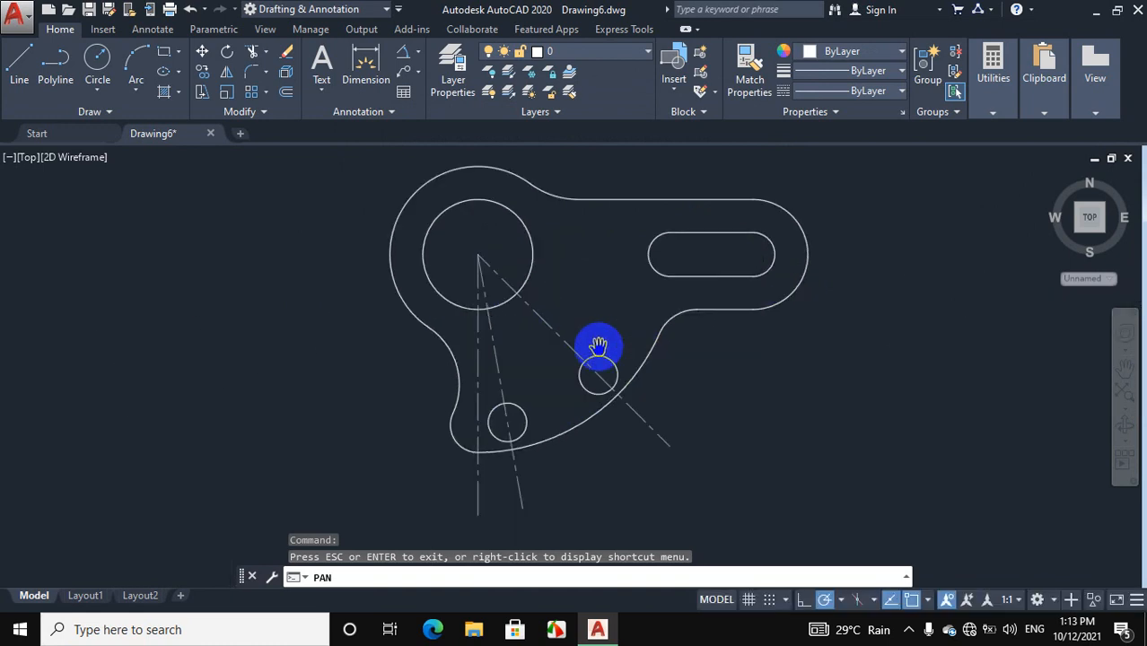
{"action": "right_click", "coordinate": [867, 343]}
{"action": "left_click", "coordinate": [886, 349]}
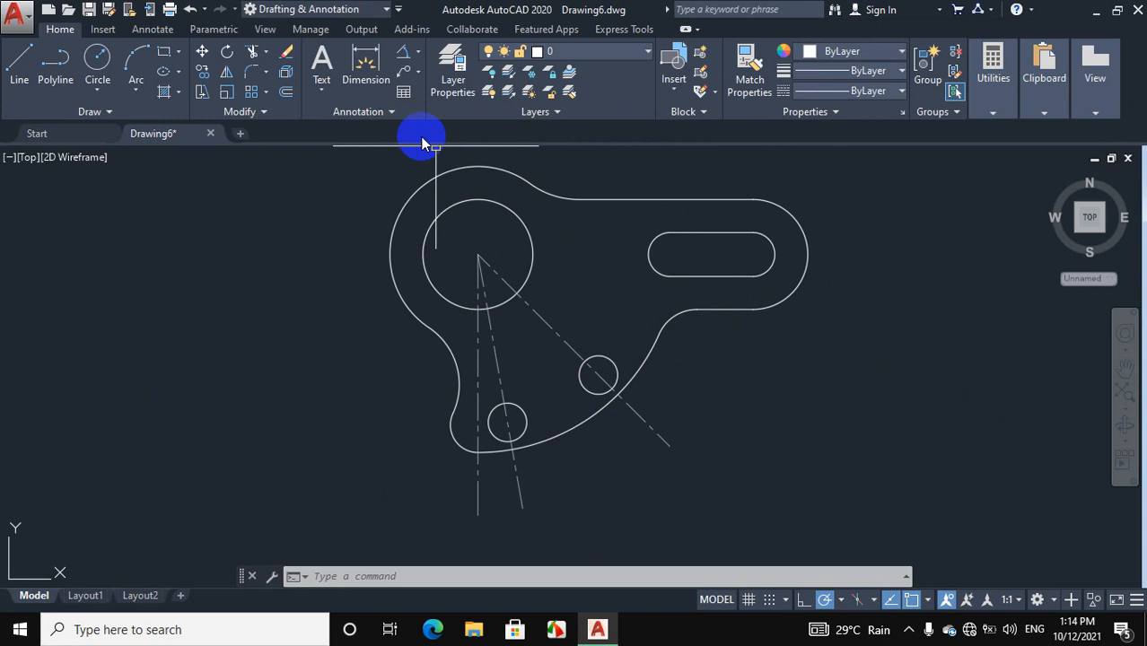
{"action": "left_click", "coordinate": [415, 54]}
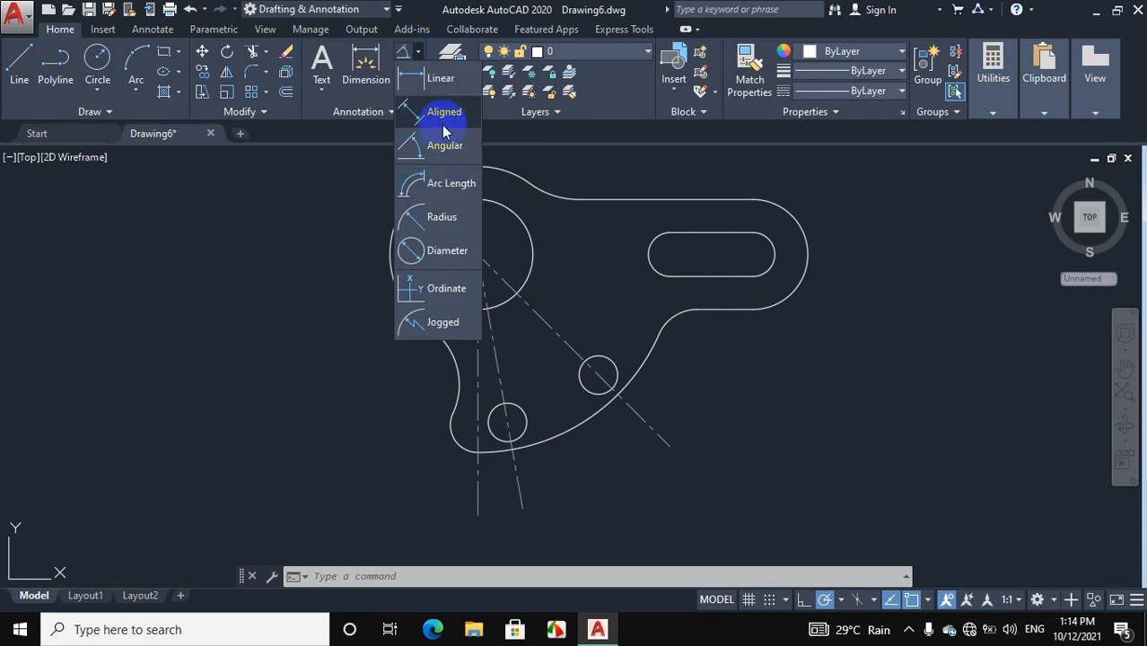
{"action": "left_click", "coordinate": [417, 56]}
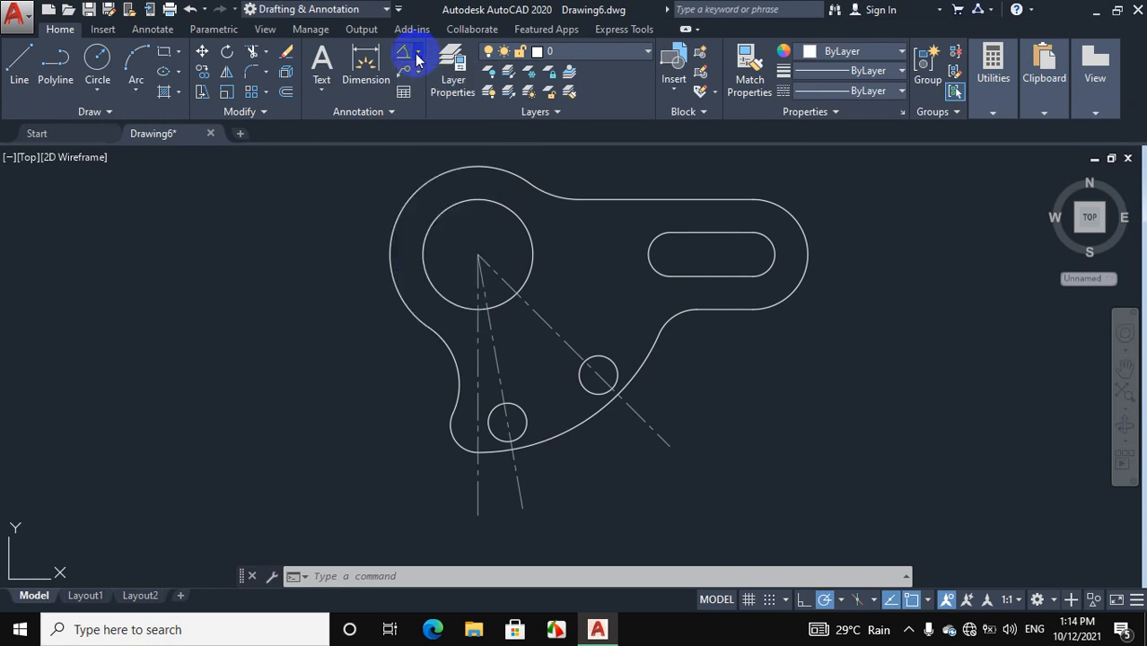
- Show the classic menu bar and review the dimension commands it offers
{"action": "left_click", "coordinate": [398, 10]}
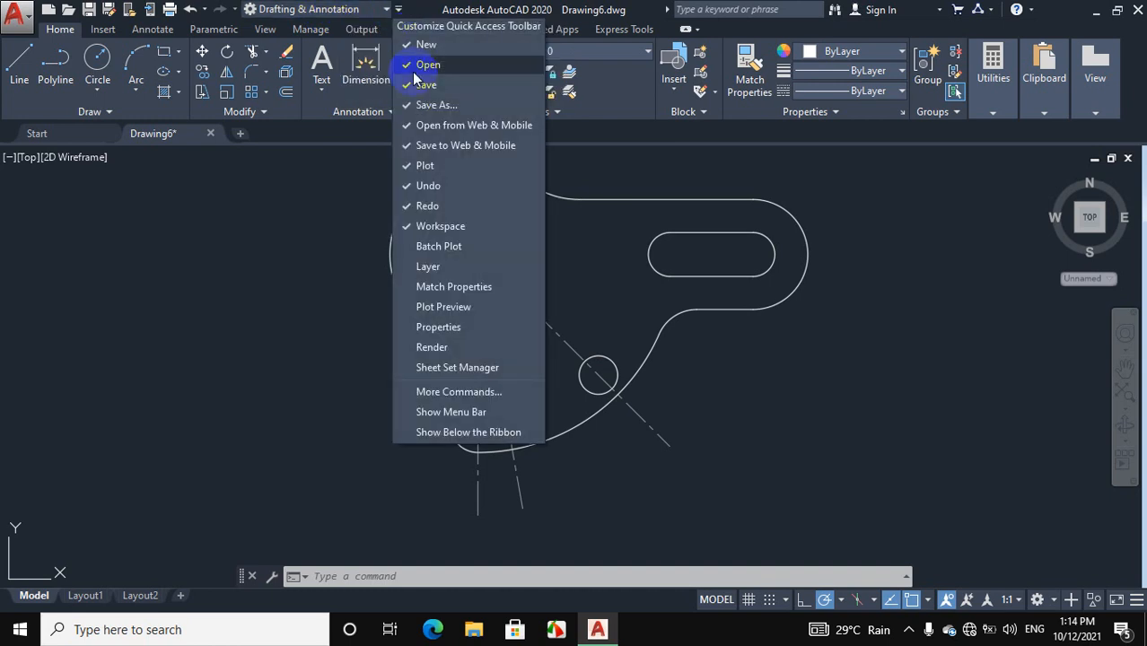
{"action": "left_click", "coordinate": [447, 412]}
{"action": "left_click", "coordinate": [332, 196]}
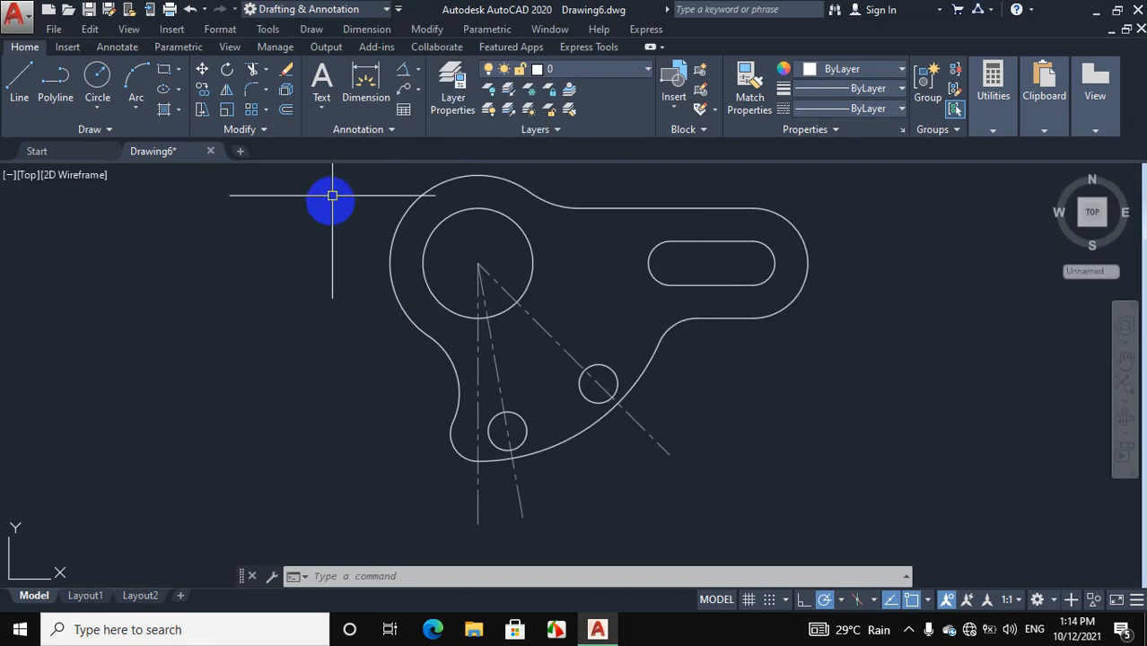
{"action": "left_click", "coordinate": [368, 30]}
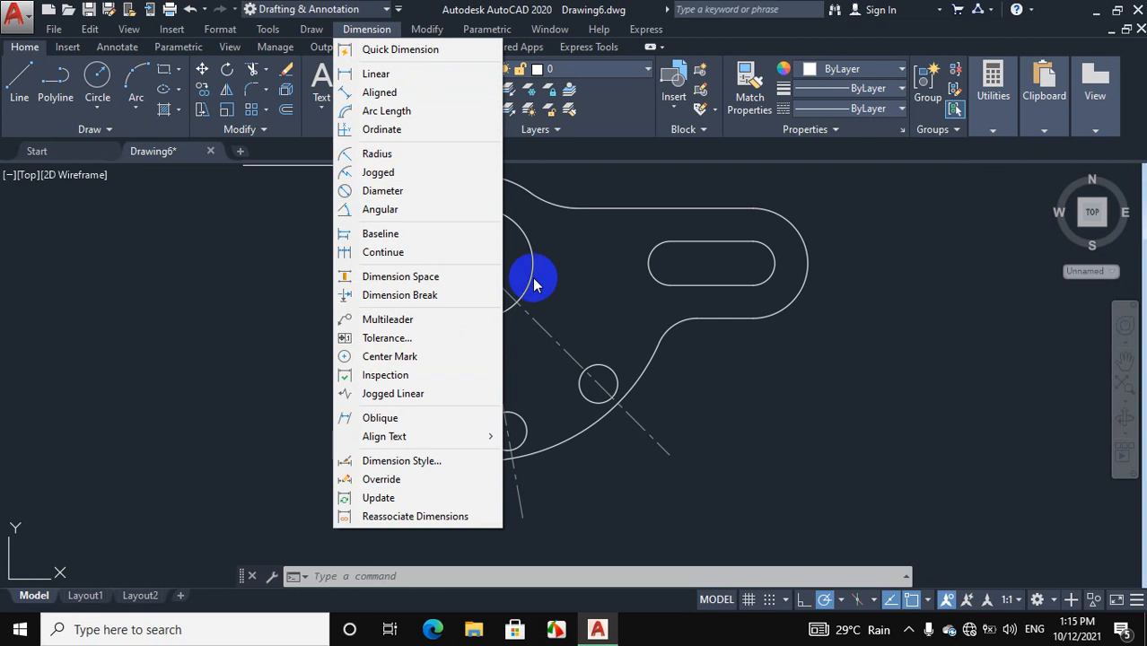
{"action": "left_click", "coordinate": [568, 256]}
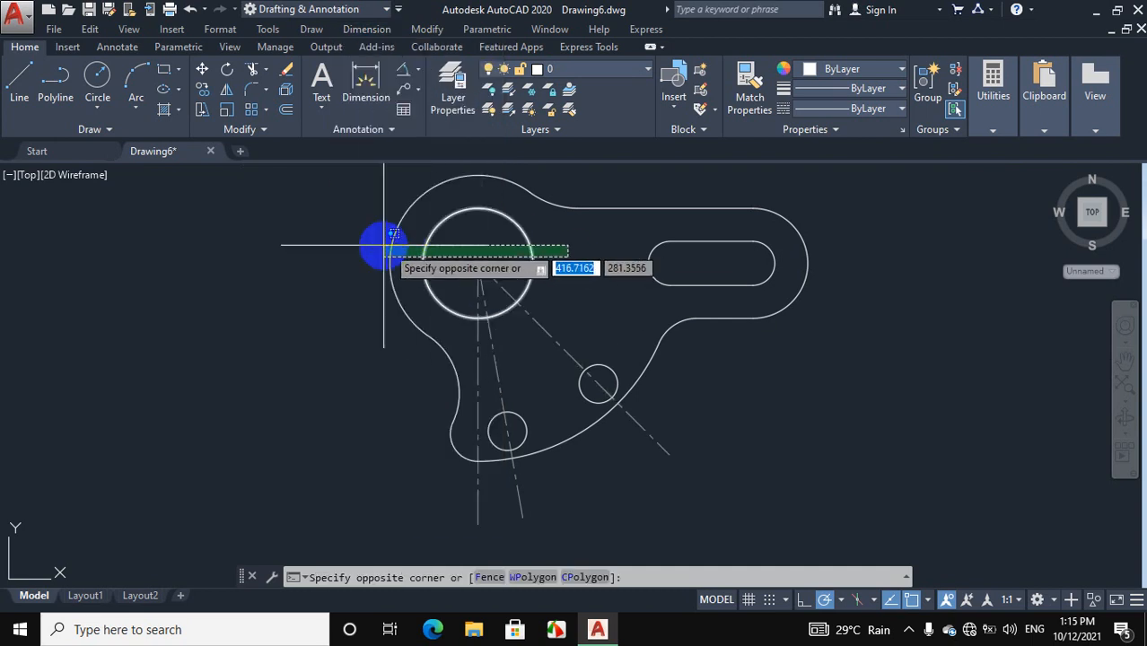
{"action": "left_click", "coordinate": [556, 262]}
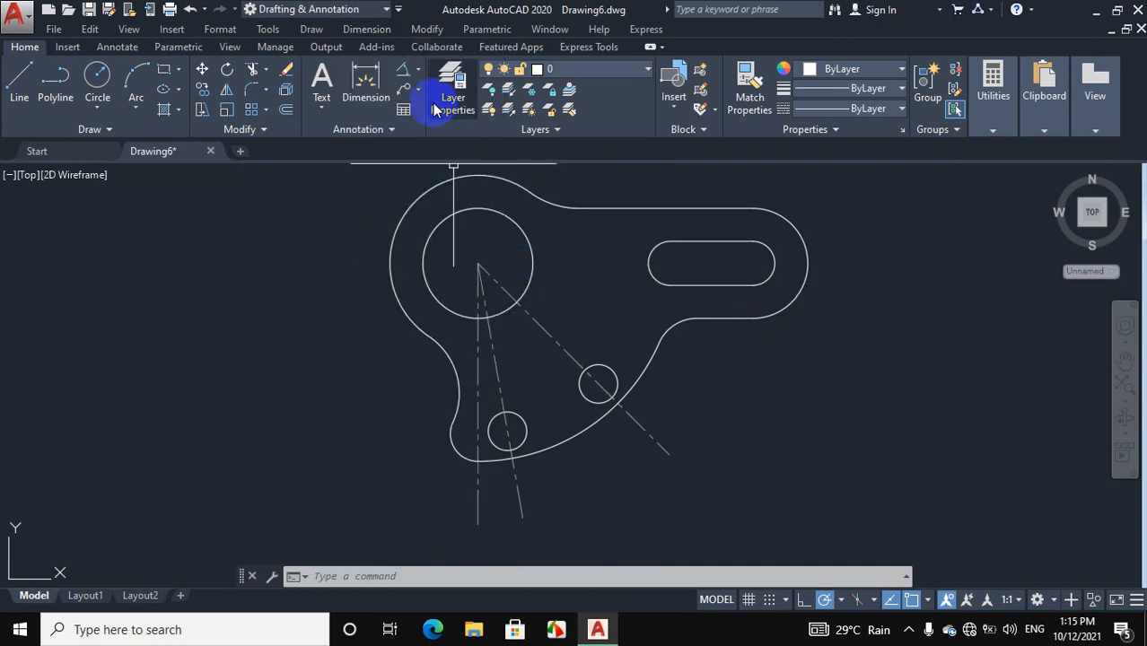
- Add a vertical linear dimension between the large circle's center and the lower-left corner arc's center, placed left of the bracket
{"action": "left_click", "coordinate": [418, 70]}
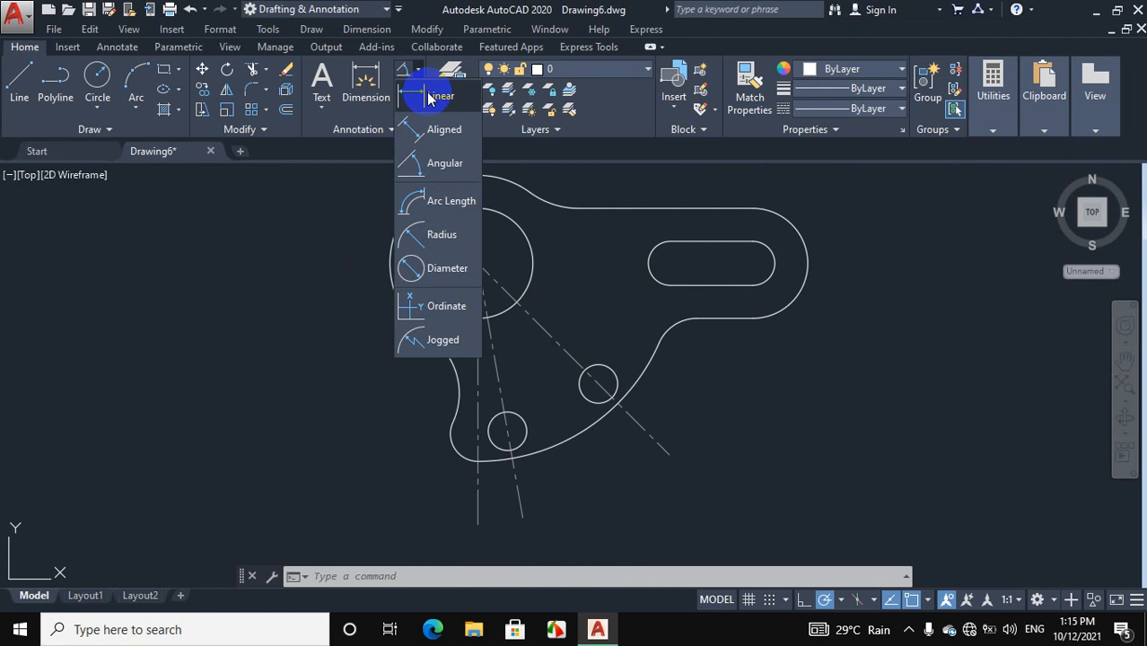
{"action": "left_click", "coordinate": [431, 97]}
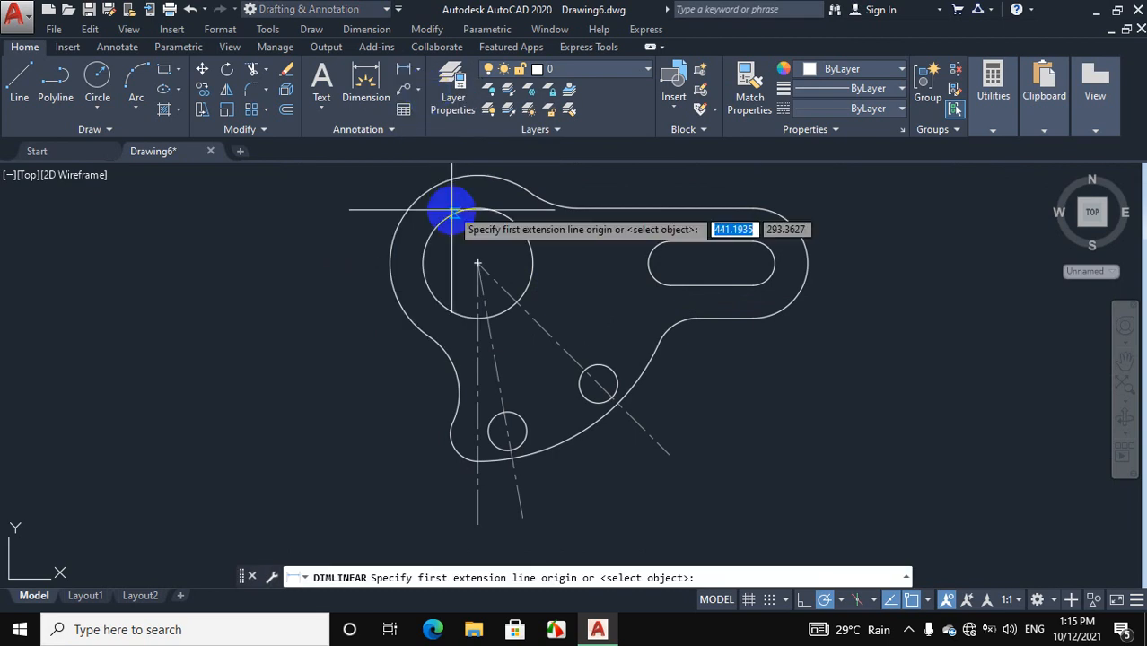
{"action": "left_click", "coordinate": [477, 264]}
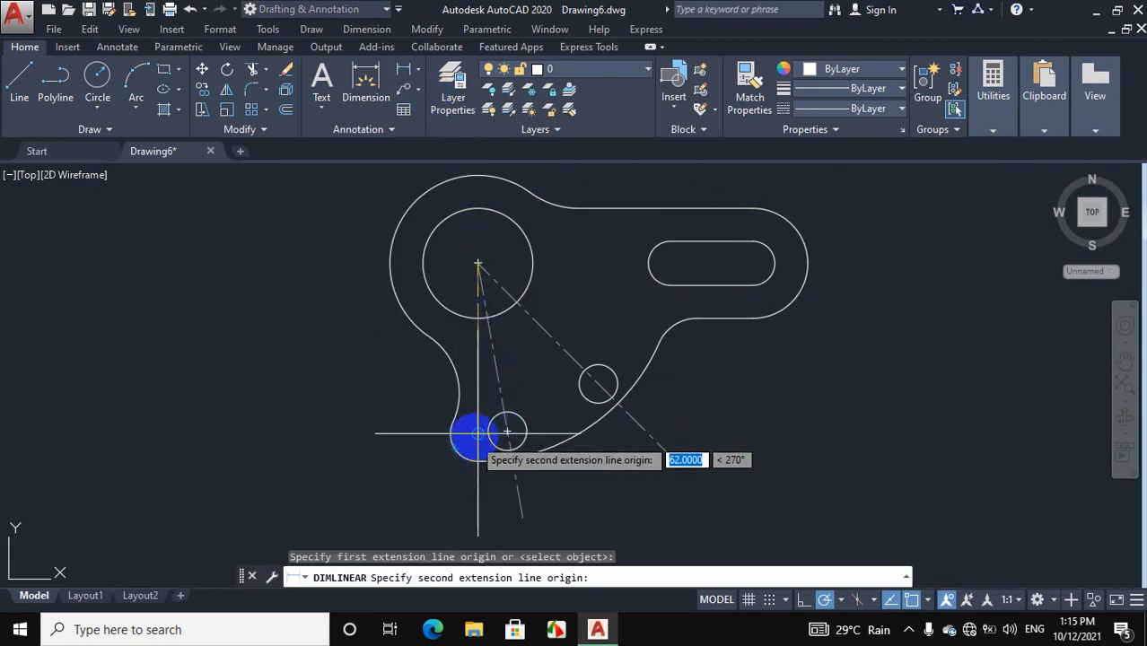
{"action": "left_click", "coordinate": [476, 434]}
{"action": "left_click", "coordinate": [334, 388]}
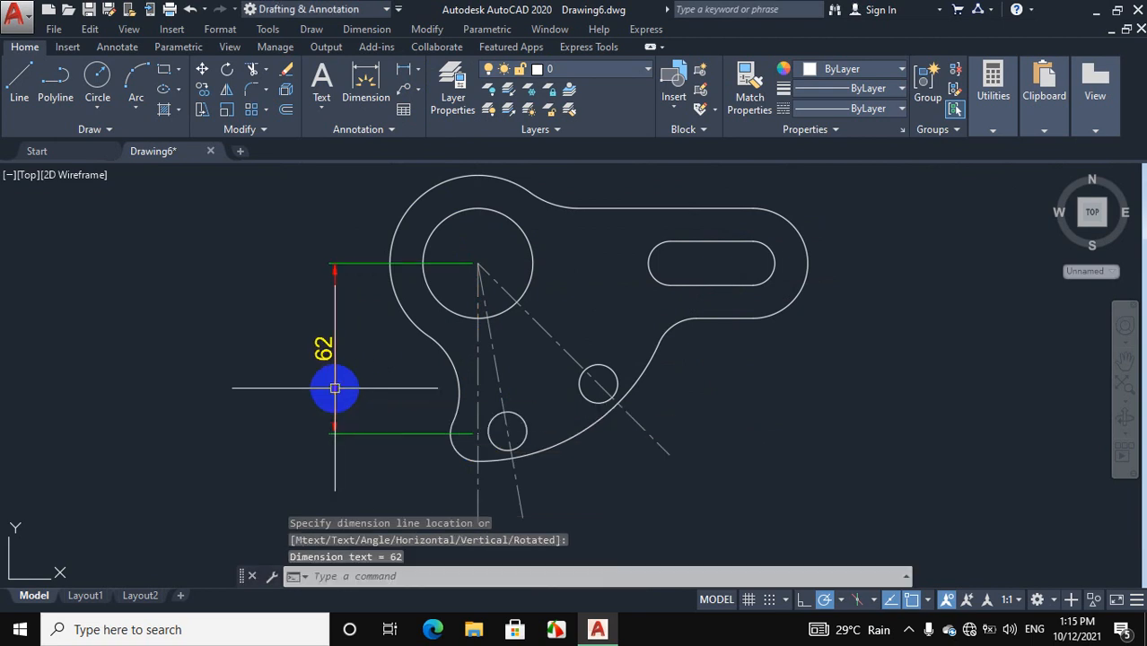
- Add a horizontal linear dimension above the bracket from the large circle's center to the center of the slot's right end
{"action": "scroll", "coordinate": [431, 351], "scroll_direction": "down", "scroll_amount": 2}
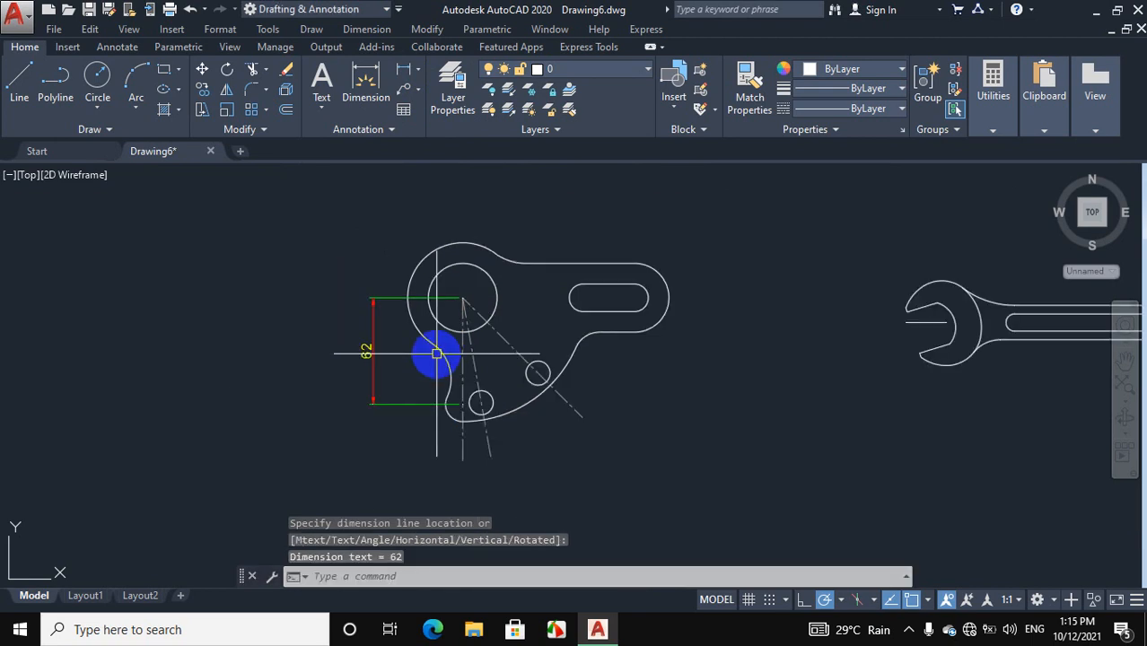
{"action": "left_click", "coordinate": [403, 72]}
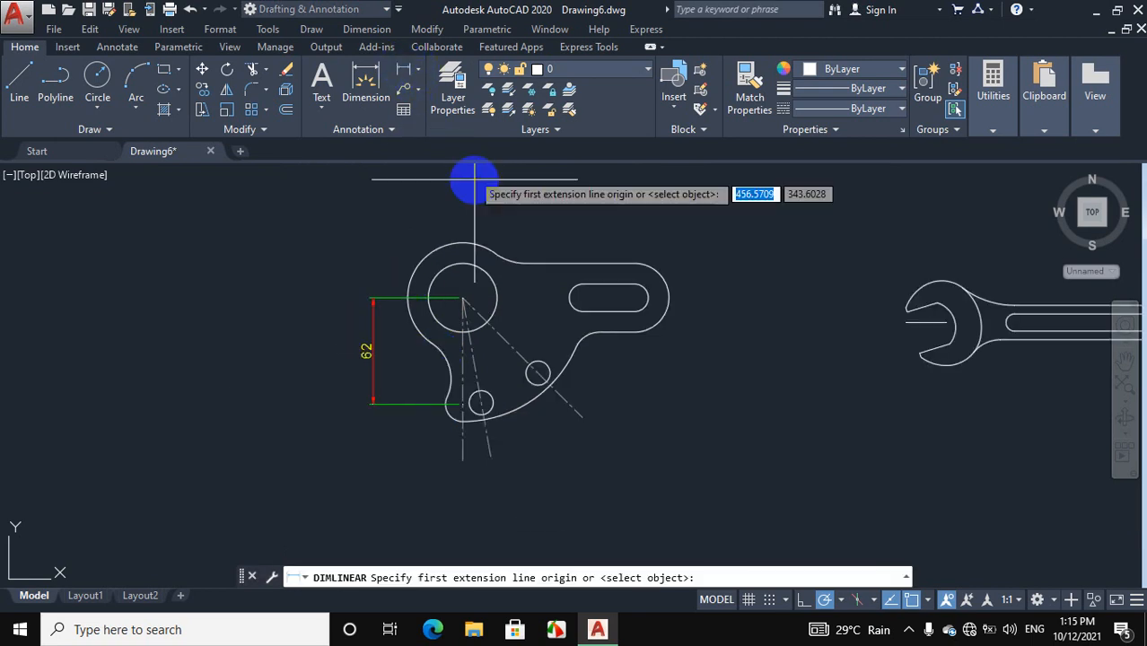
{"action": "left_click", "coordinate": [463, 297]}
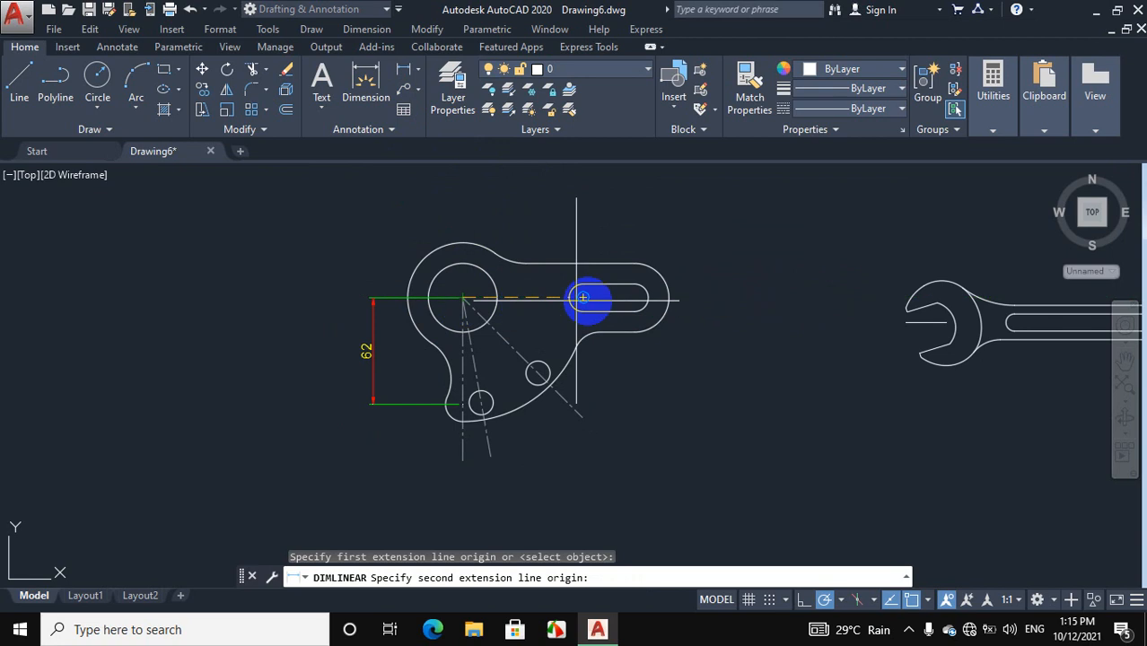
{"action": "left_click", "coordinate": [635, 296]}
{"action": "left_click", "coordinate": [572, 205]}
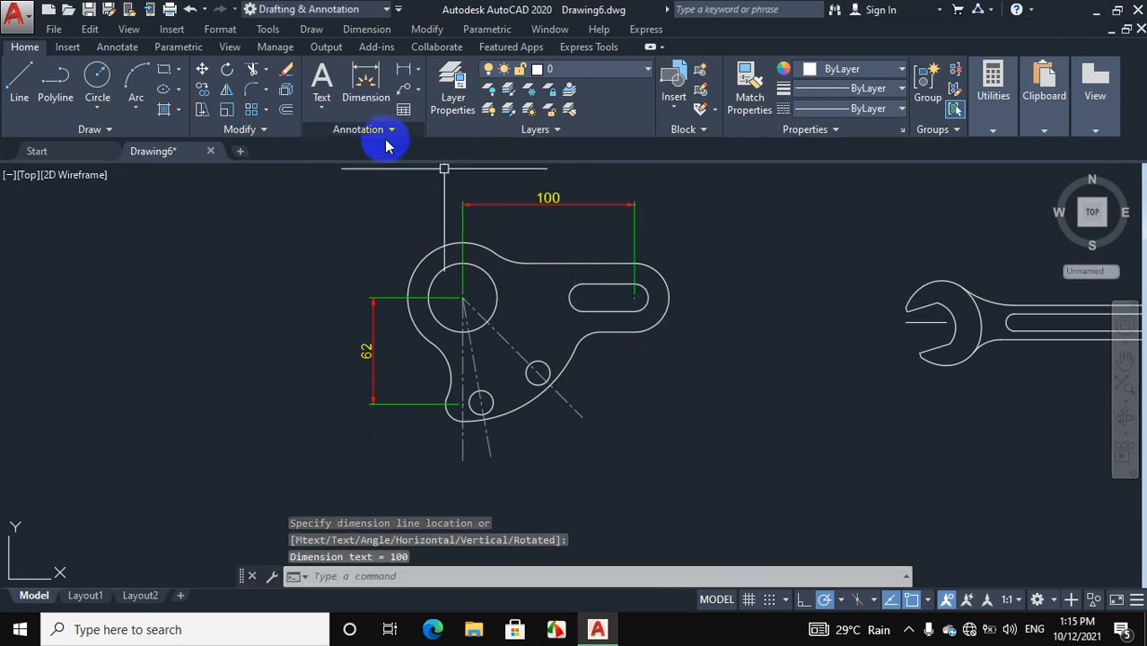
- Dimension the horizontal distance between the slot's two end centers, placed between the slotted arm and the overall center distance dimension
{"action": "left_click", "coordinate": [399, 70]}
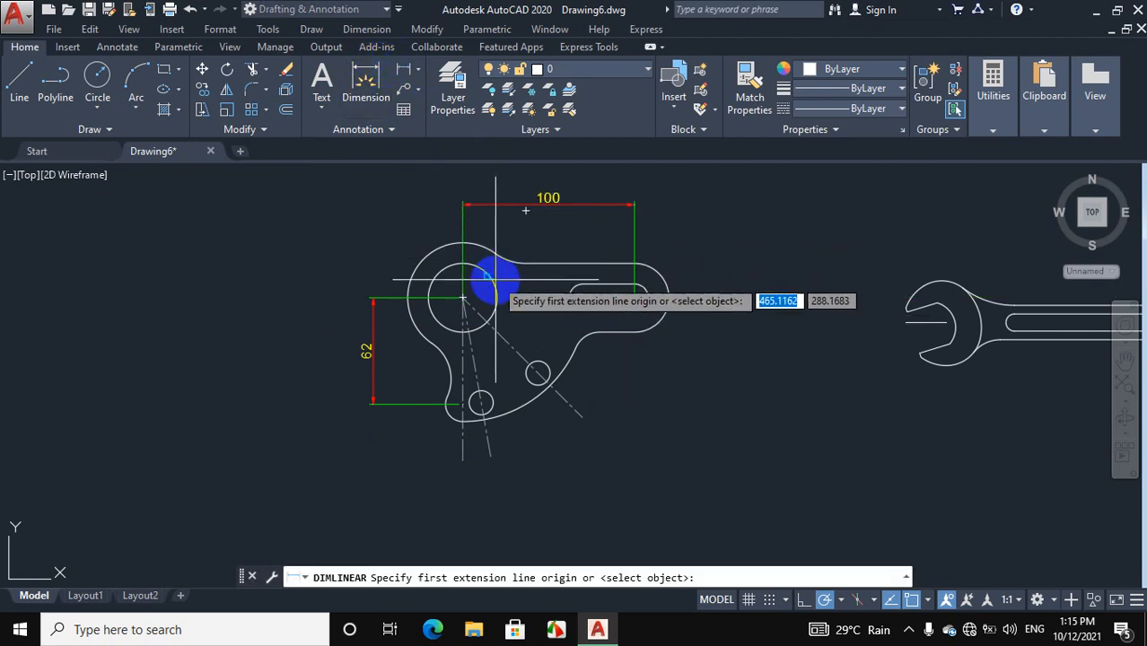
{"action": "left_click", "coordinate": [635, 297]}
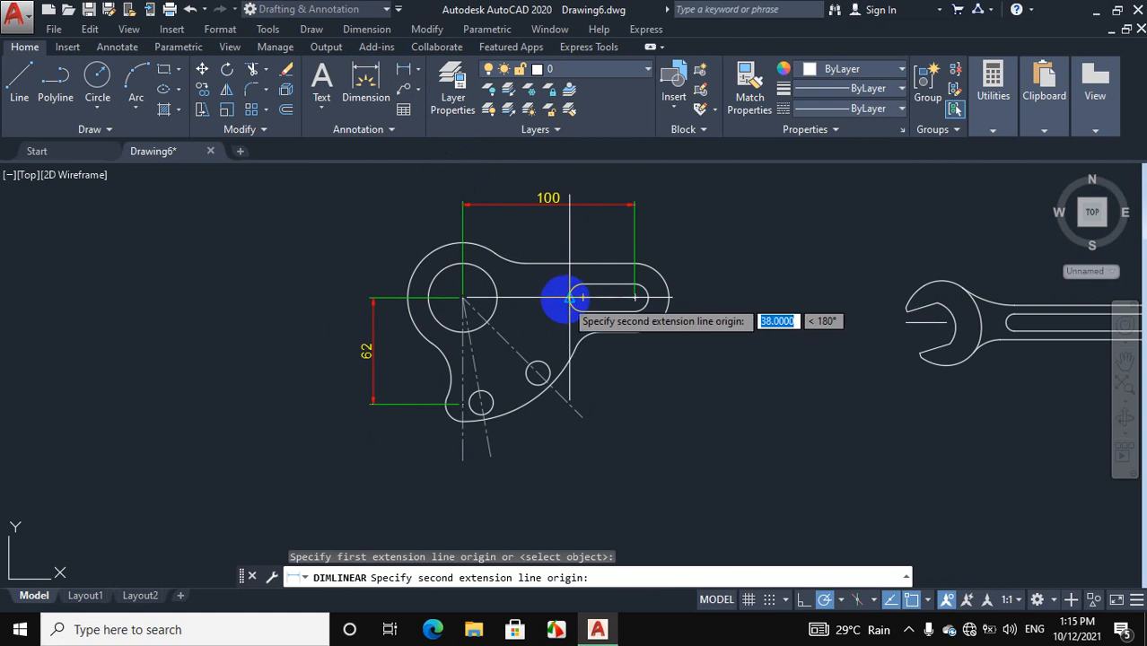
{"action": "left_click", "coordinate": [584, 297]}
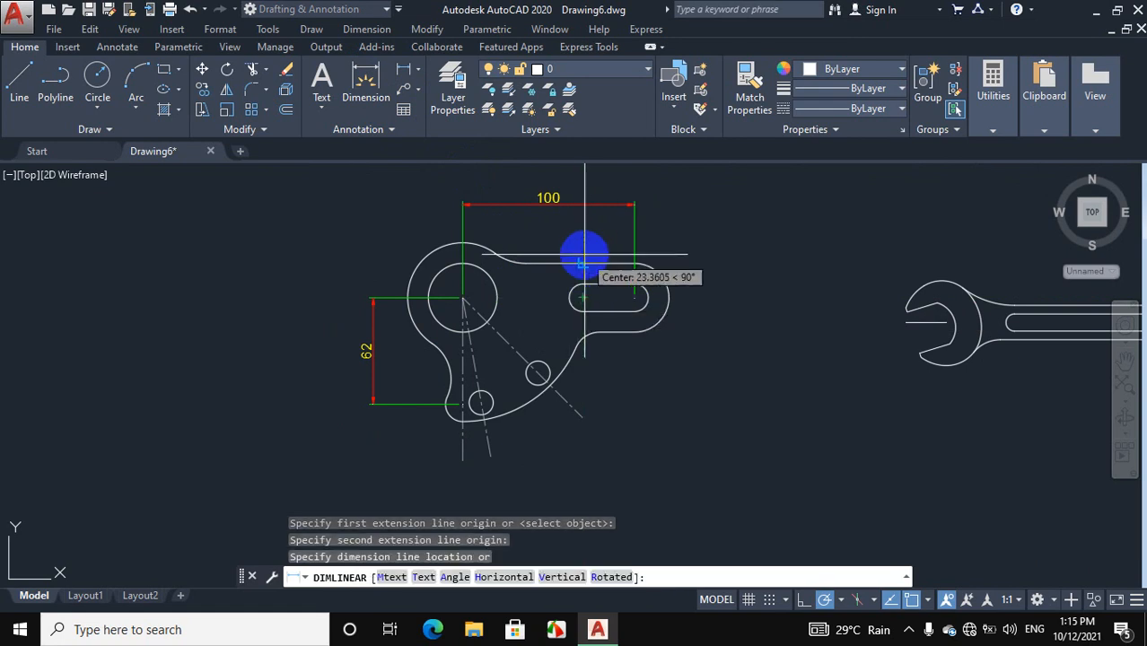
{"action": "left_click", "coordinate": [581, 246]}
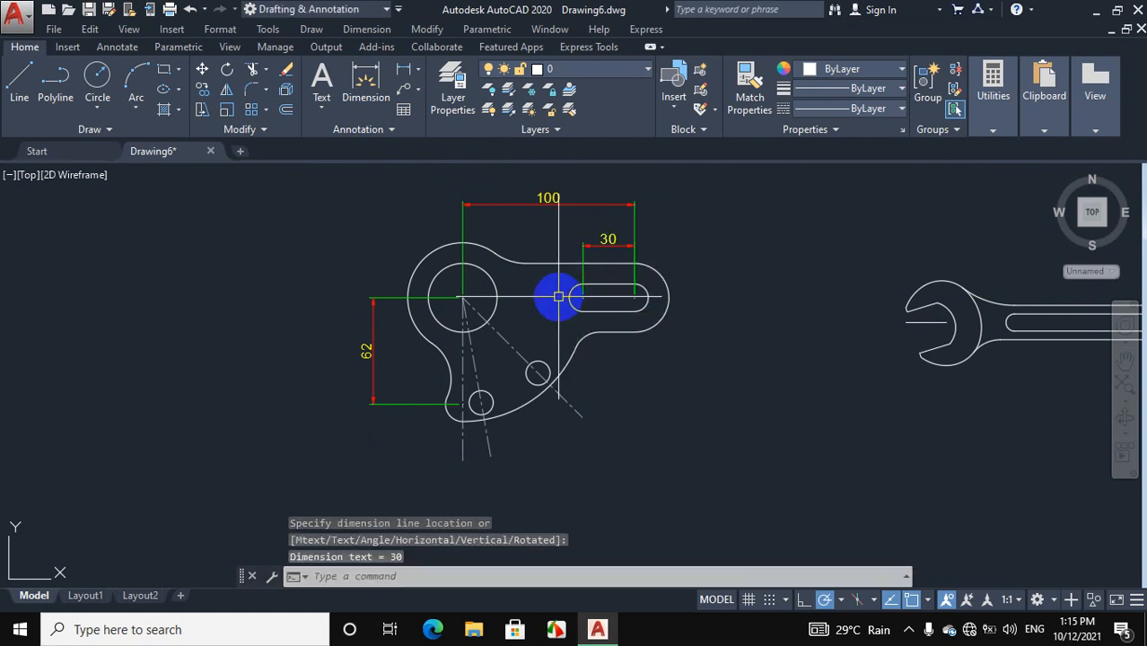
- Add radius dimensions to the large circle and its concentric outer arc, with both labels outside the bracket's upper left
{"action": "left_click", "coordinate": [412, 70]}
{"action": "left_click", "coordinate": [431, 233]}
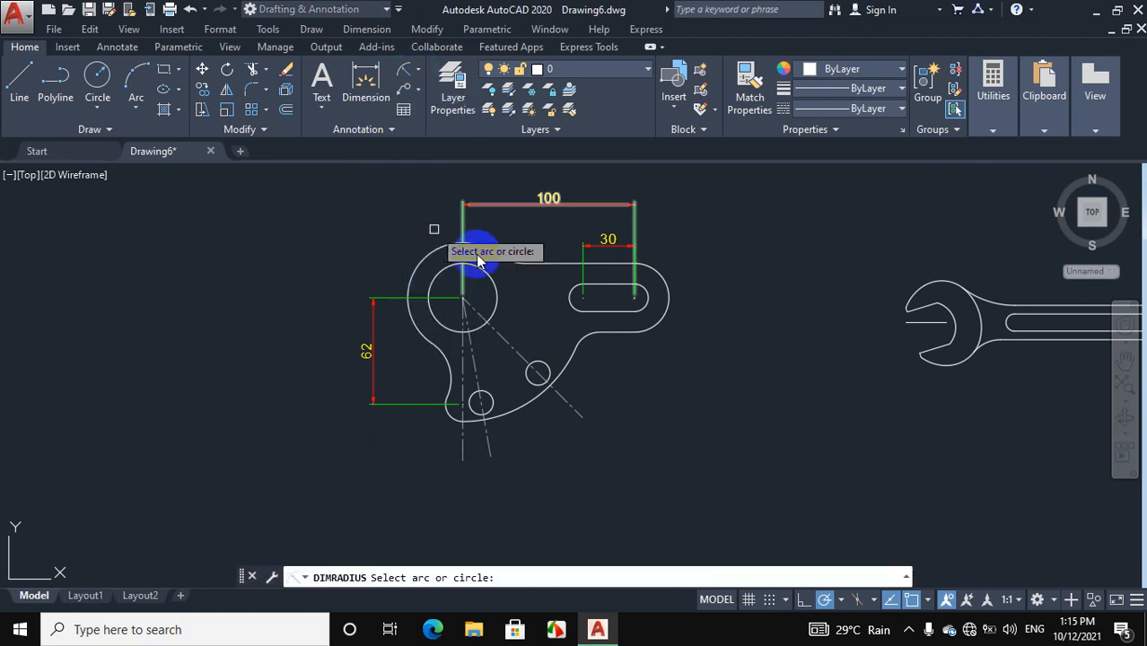
{"action": "left_click", "coordinate": [438, 261]}
{"action": "left_click", "coordinate": [426, 228]}
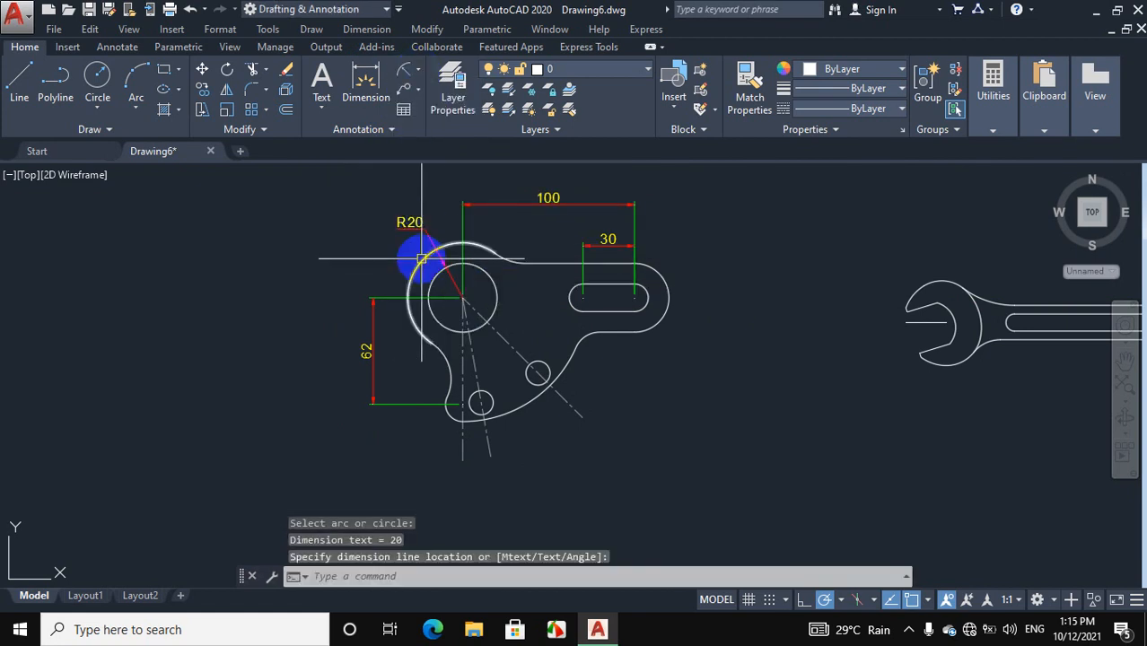
{"action": "left_click", "coordinate": [378, 99]}
{"action": "left_click", "coordinate": [401, 70]}
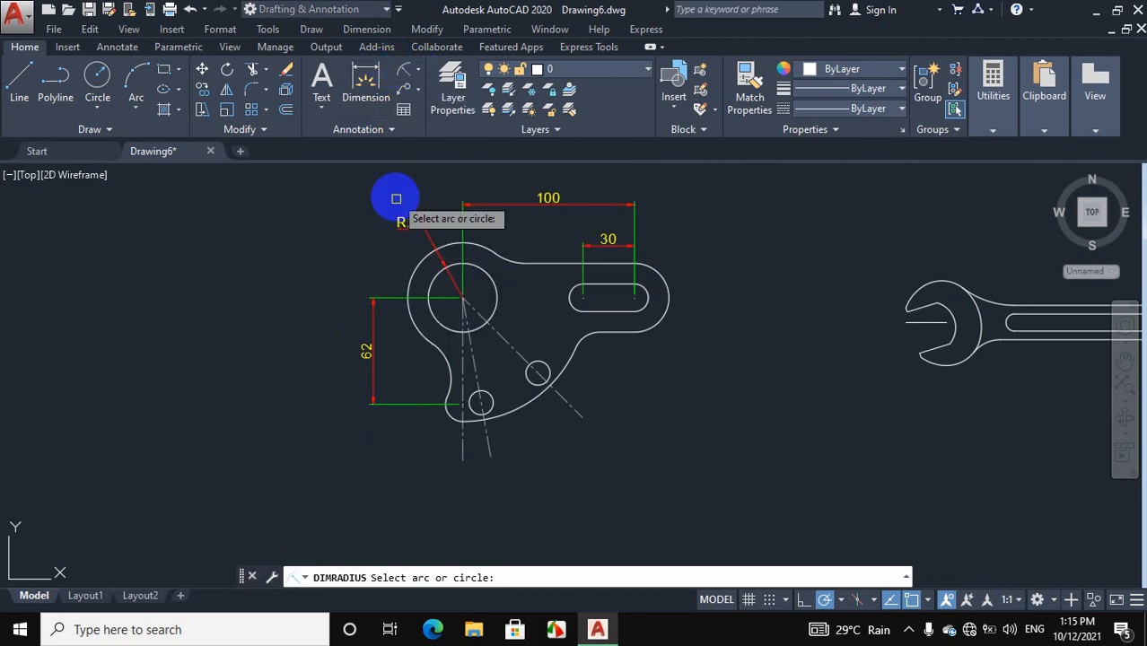
{"action": "left_click", "coordinate": [417, 264]}
{"action": "left_click", "coordinate": [375, 256]}
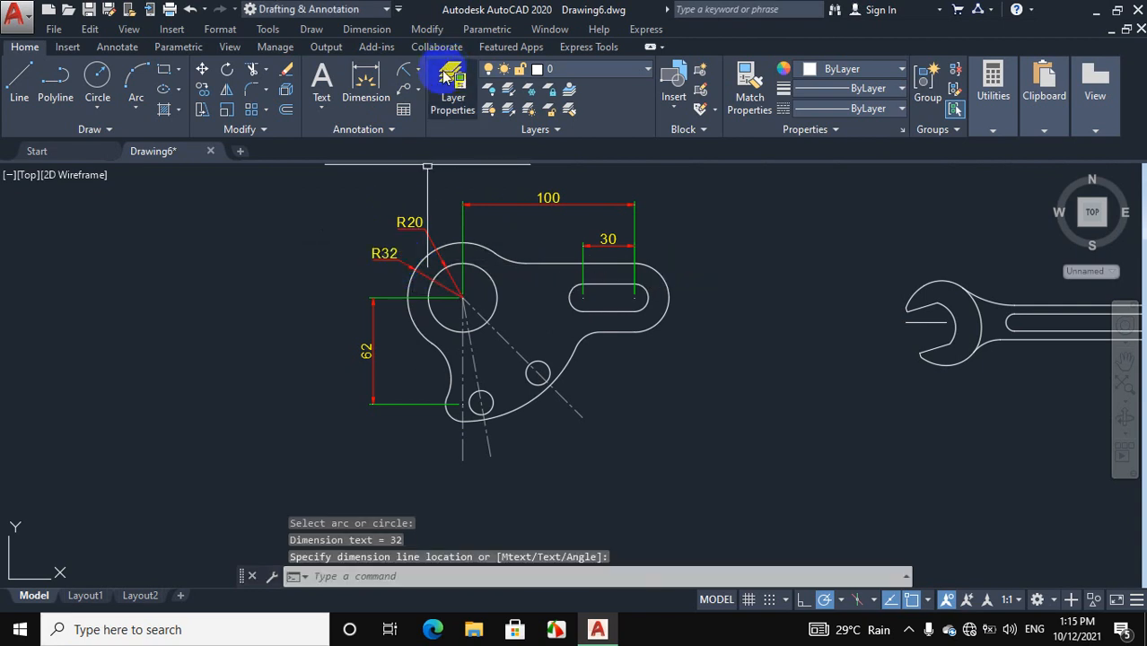
- Add radius dimensions to the slot's right end and the arm's rounded outer end, with both labels right of the bracket
{"action": "left_click", "coordinate": [405, 71]}
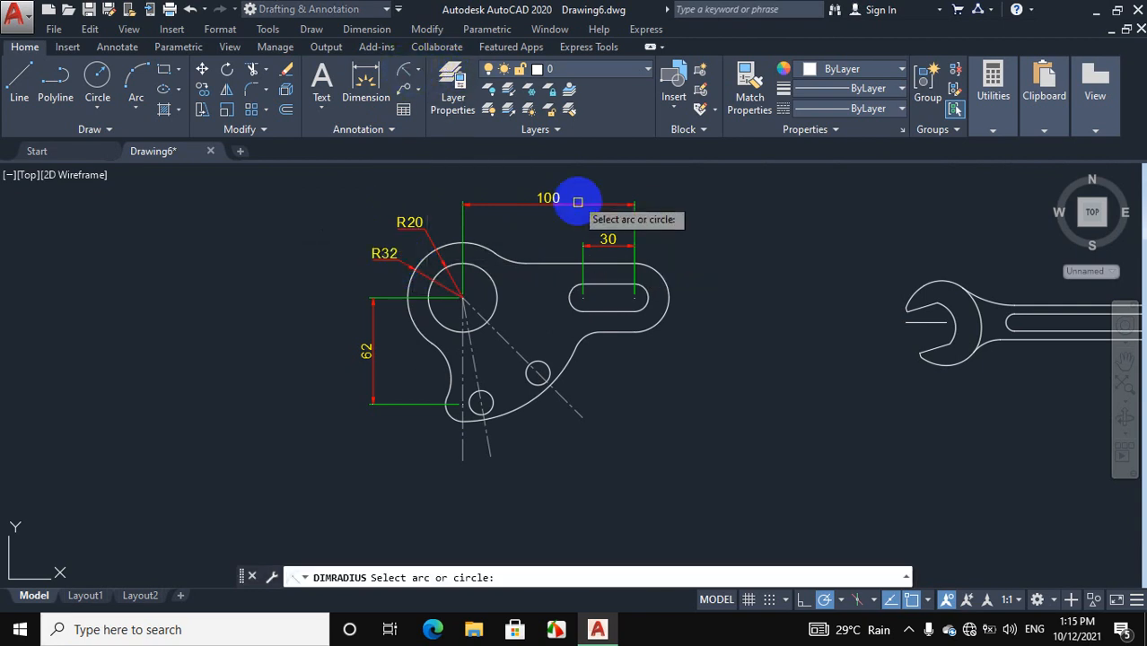
{"action": "left_click", "coordinate": [646, 289]}
{"action": "left_click", "coordinate": [700, 265]}
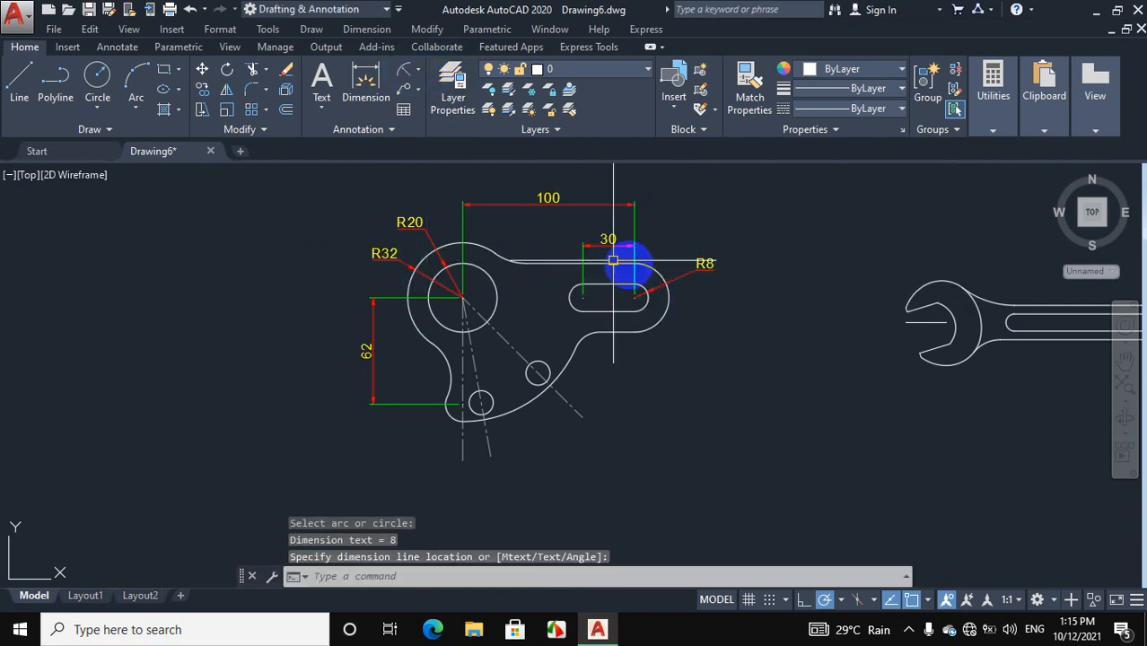
{"action": "left_click", "coordinate": [406, 74]}
{"action": "left_click", "coordinate": [664, 312]}
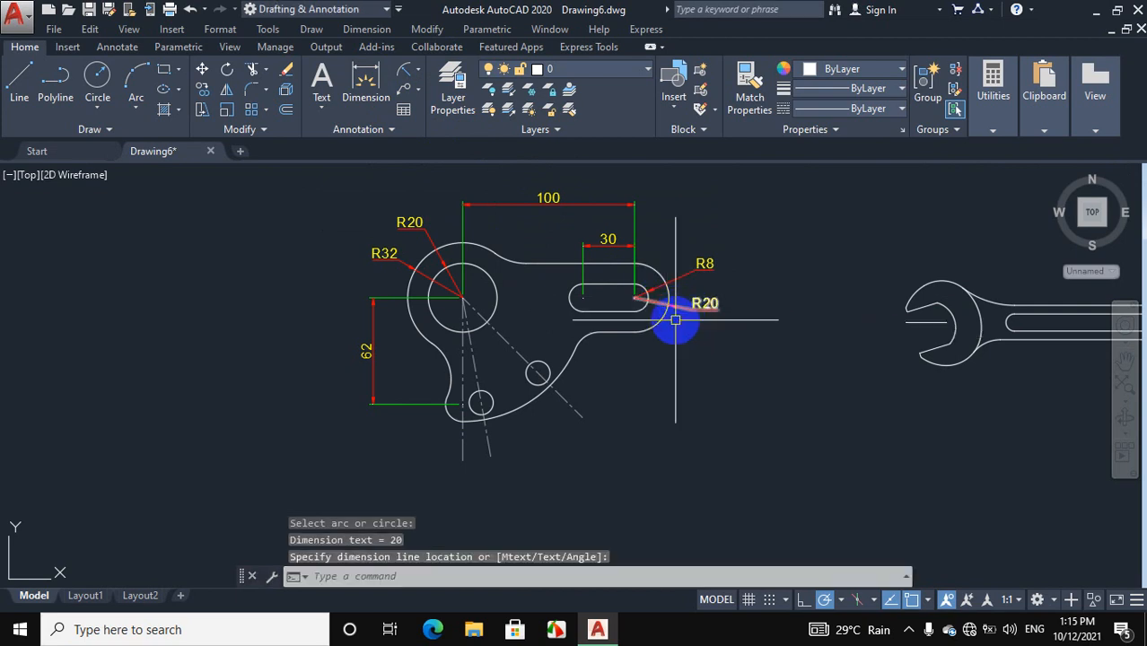
{"action": "left_click", "coordinate": [676, 320]}
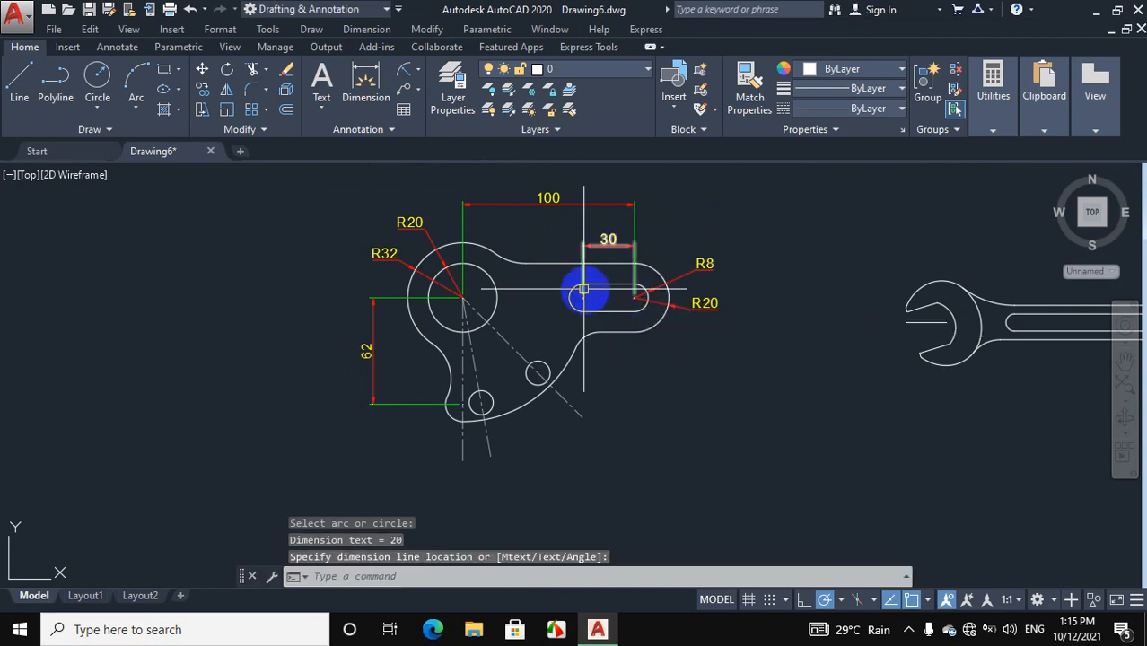
- Add radius dimensions to the concave fillet on the bracket's upper edge and the large arc along its lower right
{"action": "left_click", "coordinate": [403, 77]}
{"action": "left_click", "coordinate": [505, 254]}
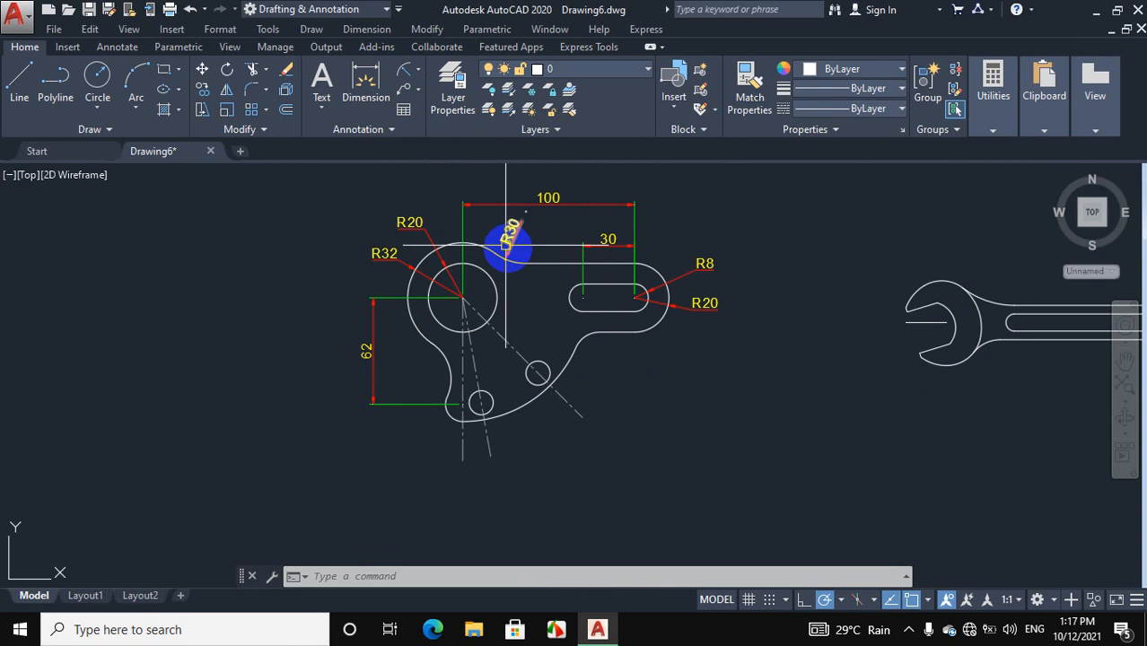
{"action": "left_click", "coordinate": [403, 110]}
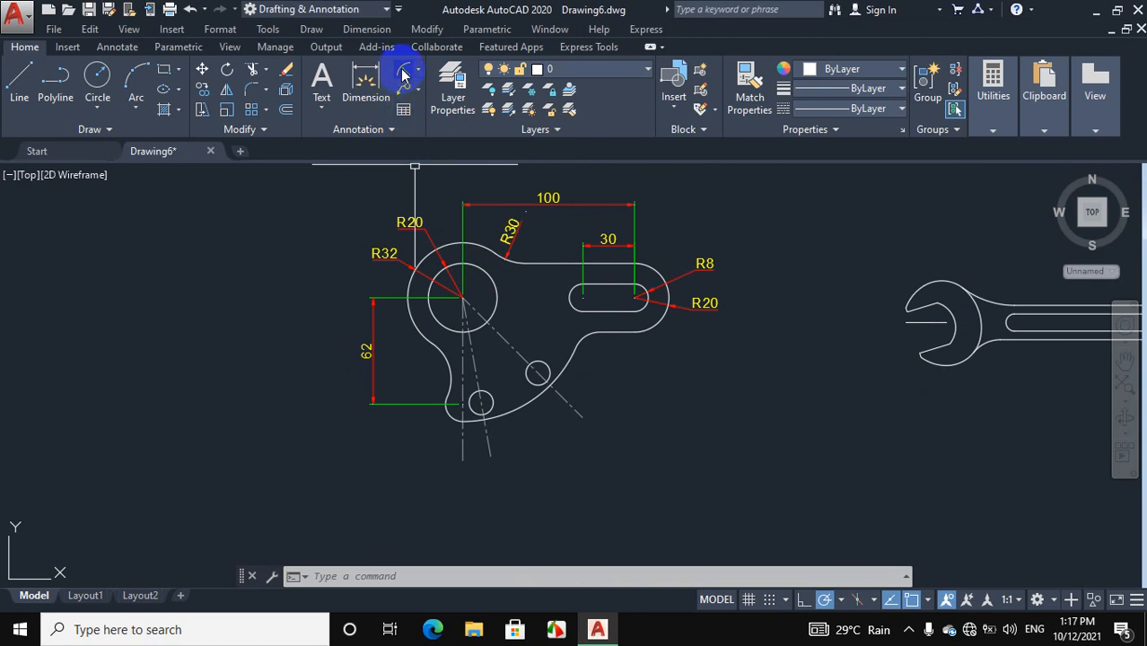
{"action": "left_click", "coordinate": [403, 77]}
{"action": "left_click", "coordinate": [563, 364]}
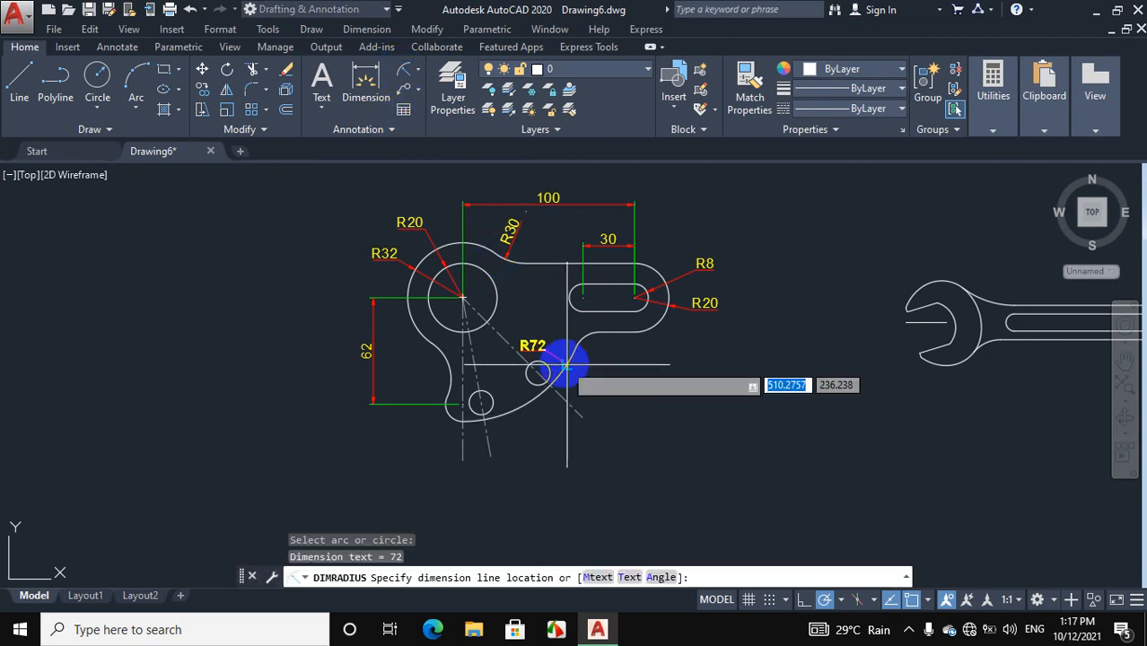
{"action": "left_click", "coordinate": [587, 373]}
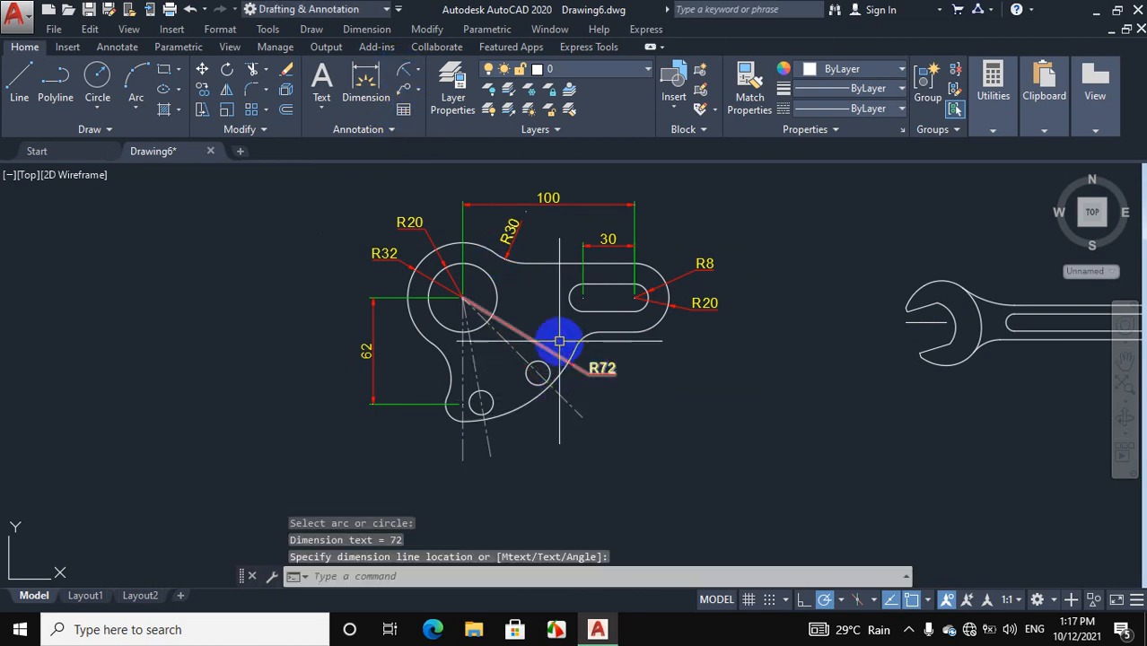
- Add radius dimensions to the fillet beneath the slotted arm and the small hole on the diagonal centerline
{"action": "left_click", "coordinate": [375, 101]}
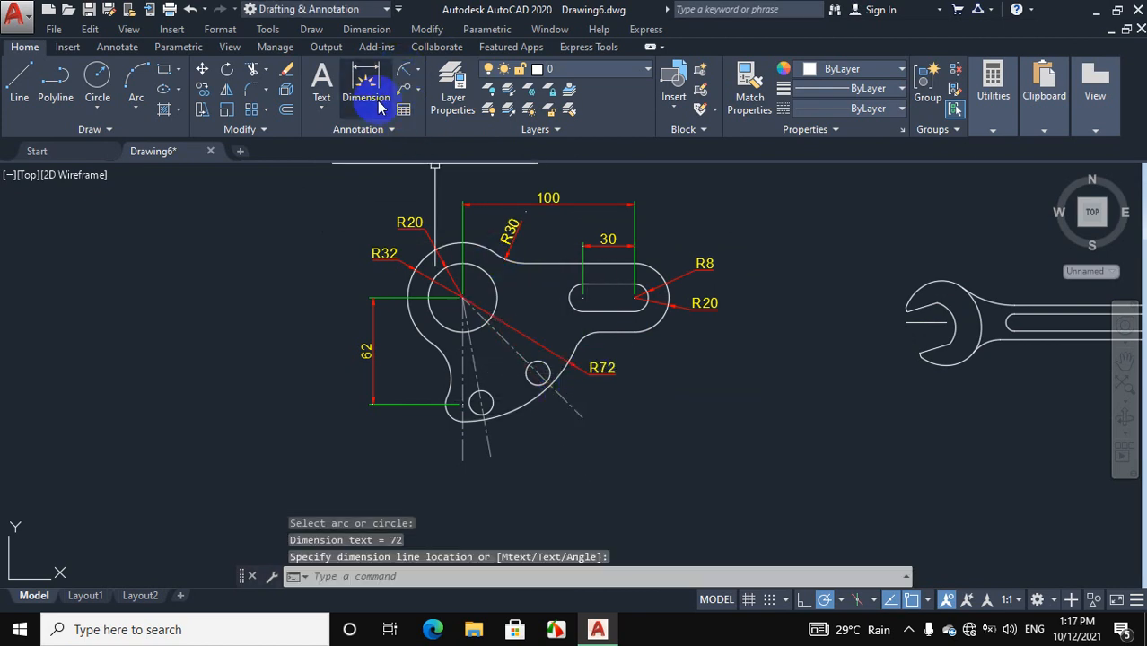
{"action": "left_click", "coordinate": [586, 342]}
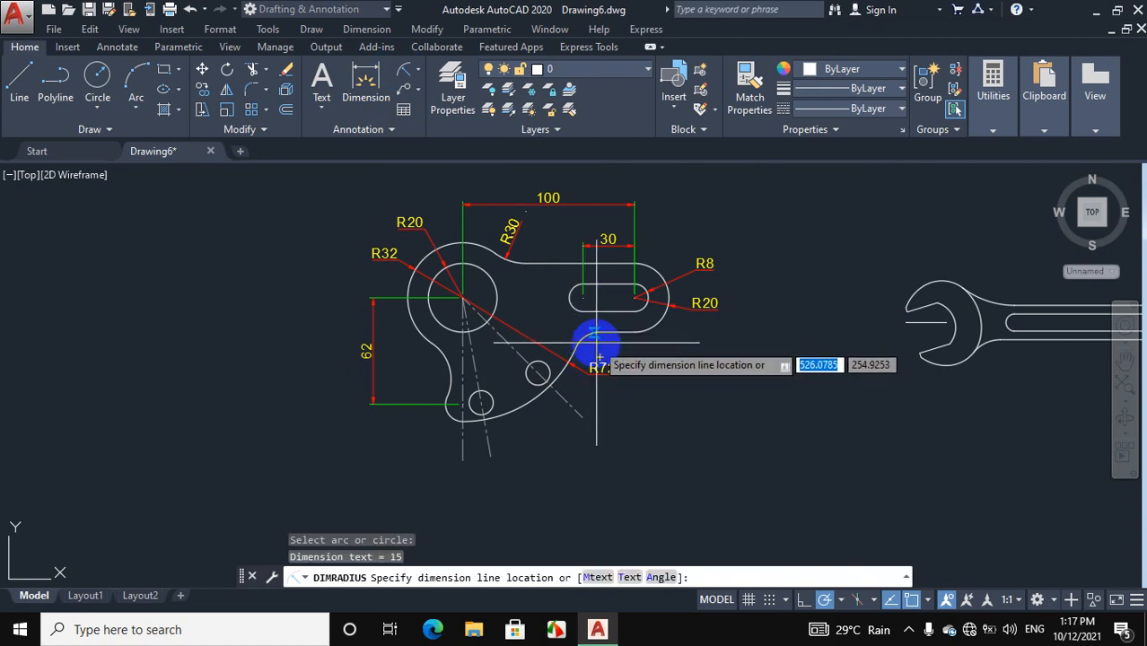
{"action": "left_click", "coordinate": [575, 333]}
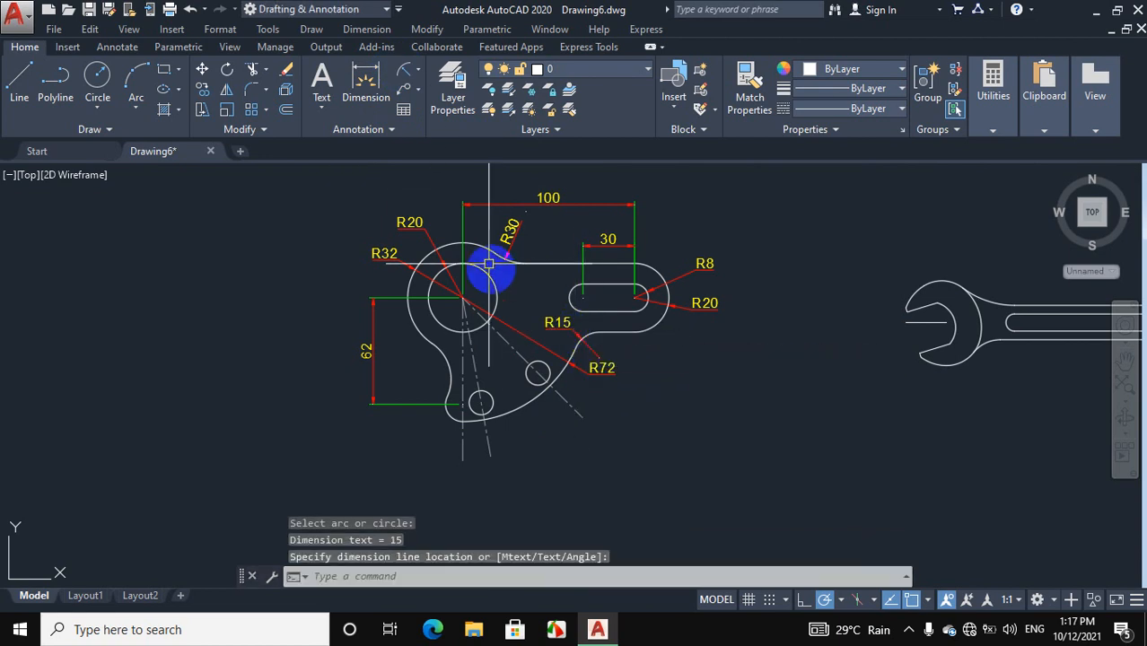
{"action": "left_click", "coordinate": [399, 76]}
{"action": "left_click", "coordinate": [529, 376]}
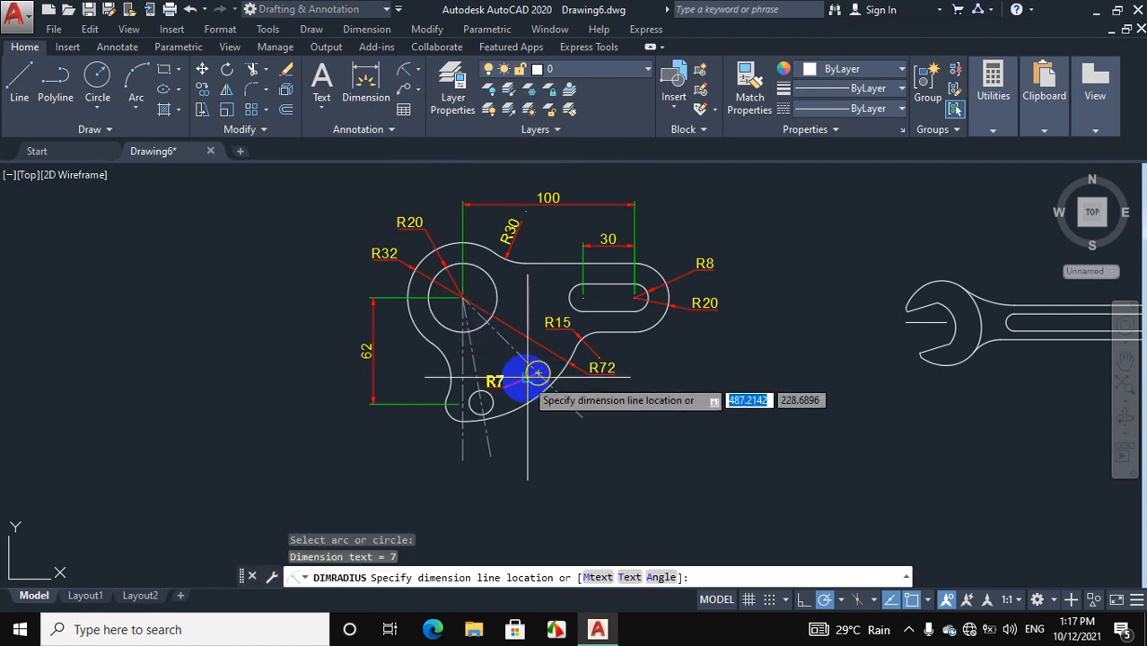
{"action": "left_click", "coordinate": [517, 365]}
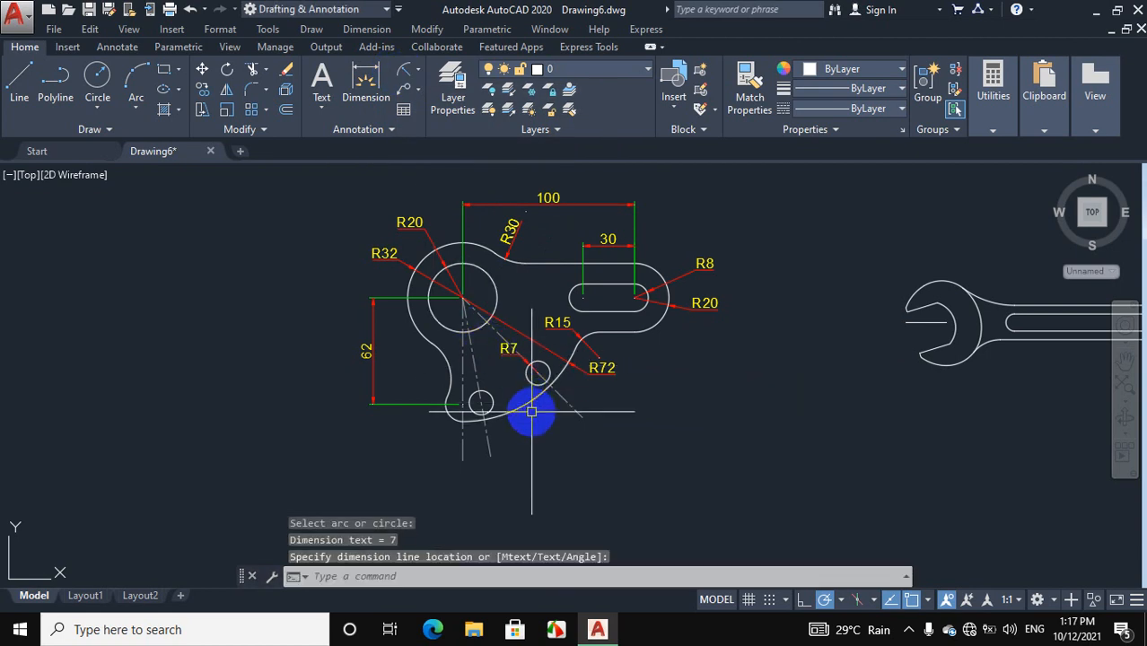
- Add radius dimensions to the concave arc on the bracket's left edge and the rounded lower-left corner, with both labels on their left
{"action": "scroll", "coordinate": [532, 412], "scroll_direction": "up", "scroll_amount": 2}
{"action": "left_click", "coordinate": [400, 75]}
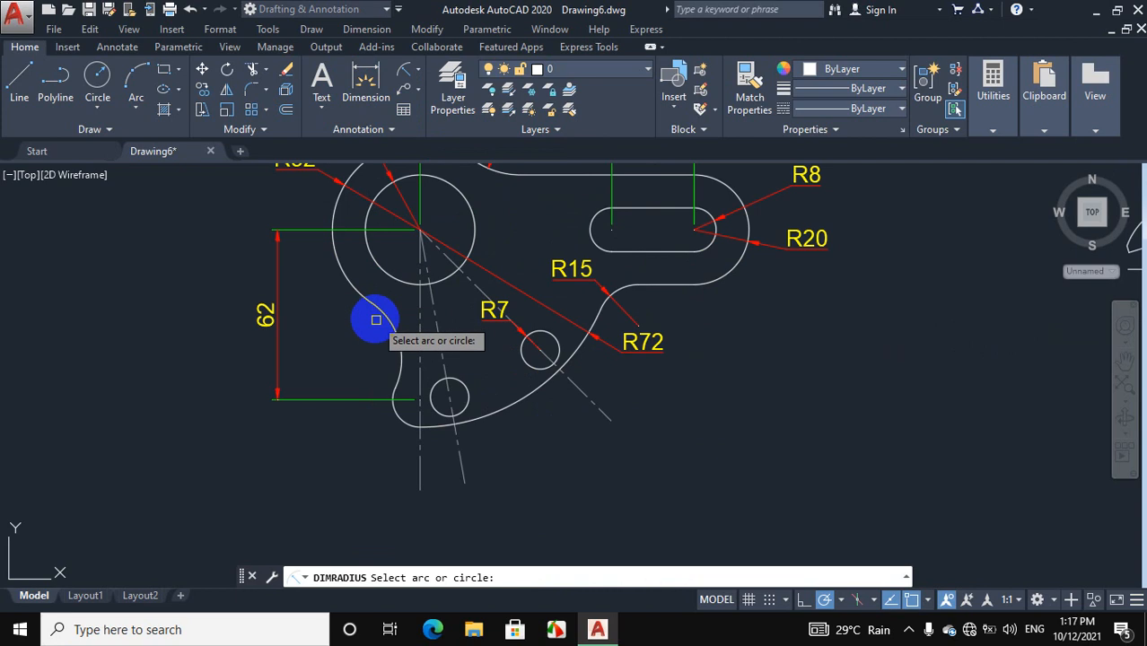
{"action": "left_click", "coordinate": [394, 342]}
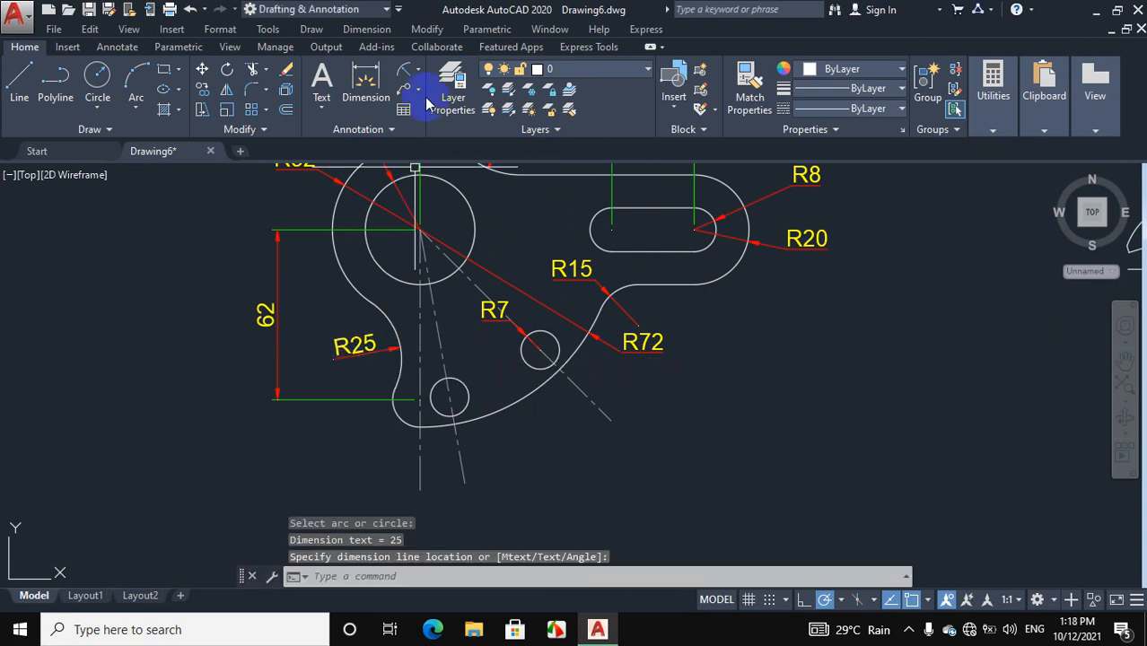
{"action": "left_click", "coordinate": [403, 69]}
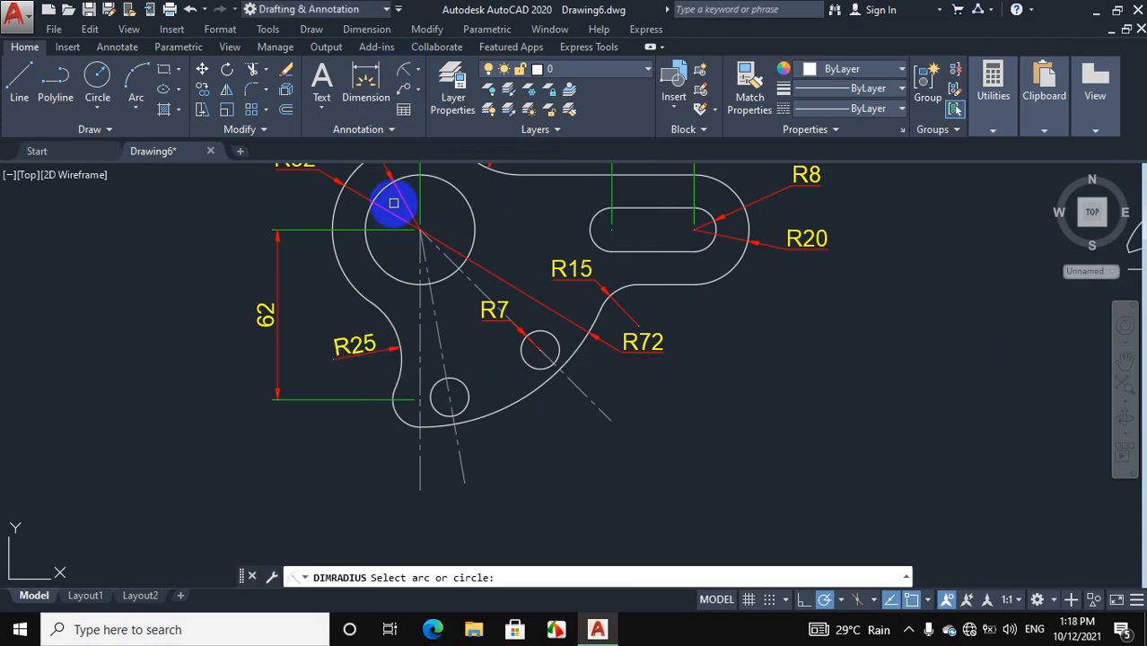
{"action": "left_click", "coordinate": [397, 418]}
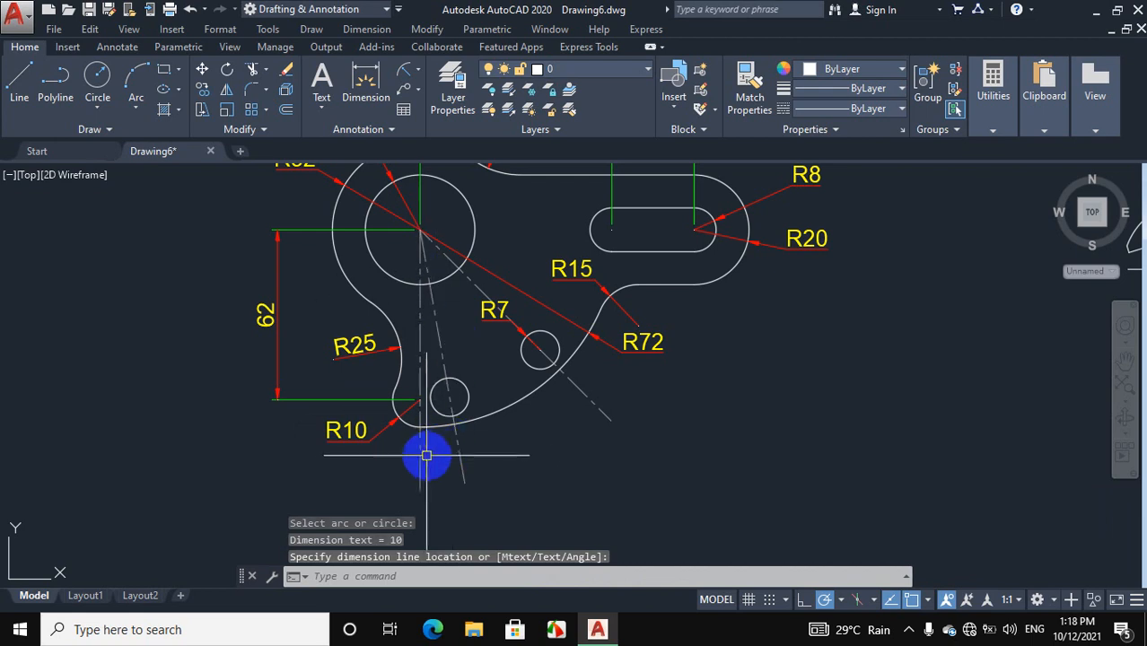
{"action": "left_click", "coordinate": [457, 461]}
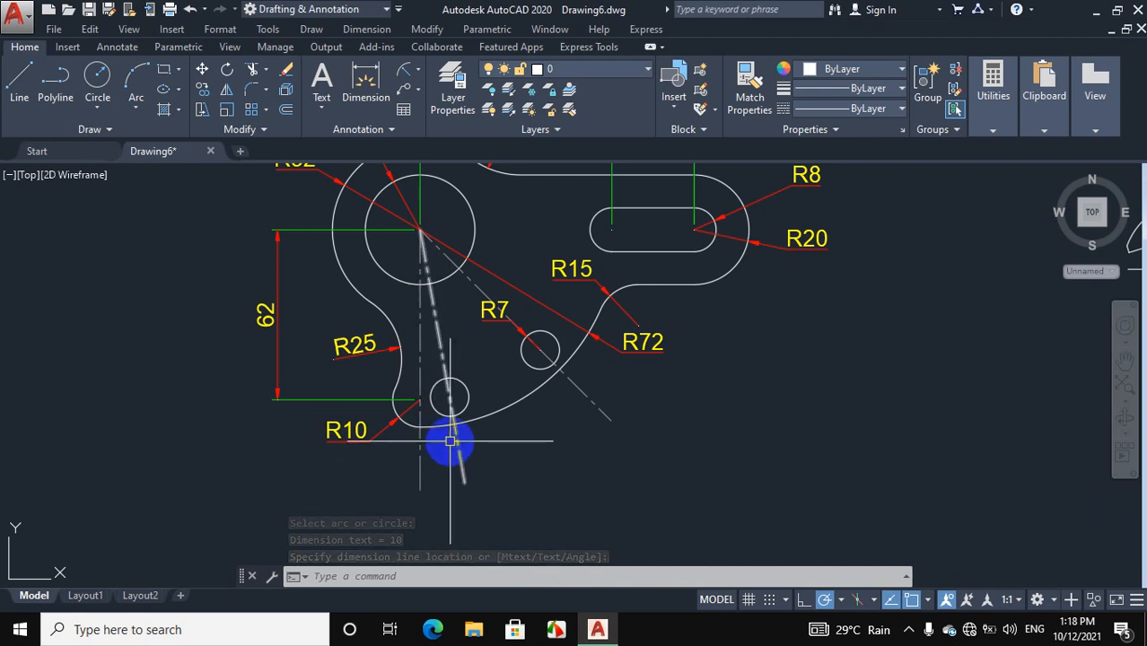
- Add an angular dimension between the vertical centerline and the steep inclined centerline, placed below the bracket
{"action": "left_click", "coordinate": [418, 71]}
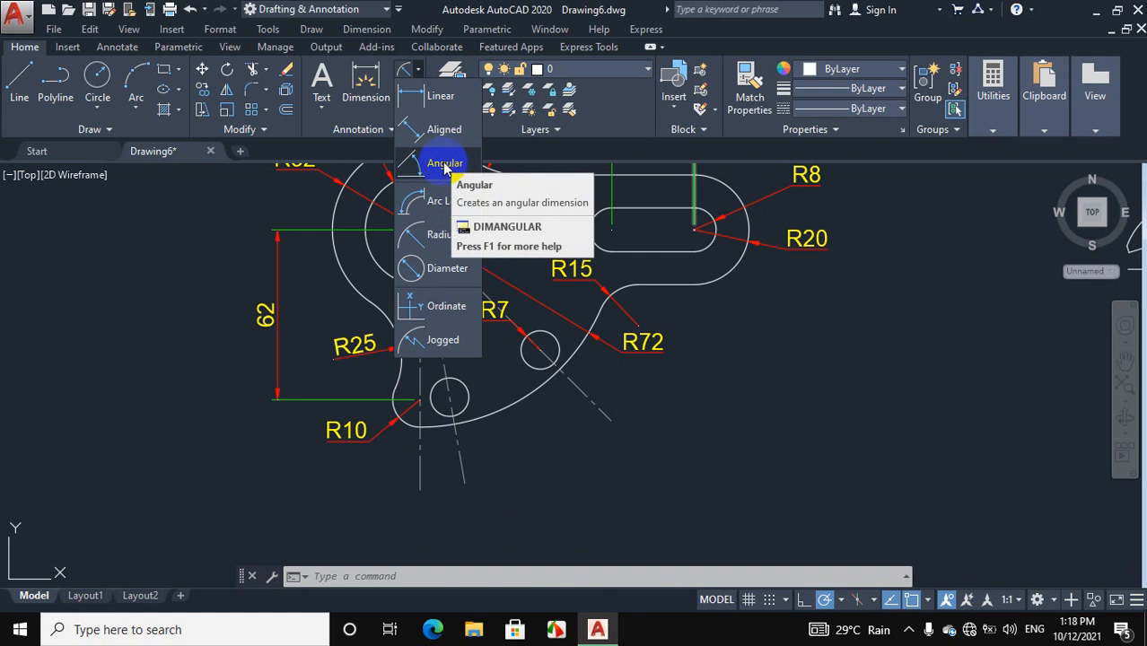
{"action": "left_click", "coordinate": [443, 166]}
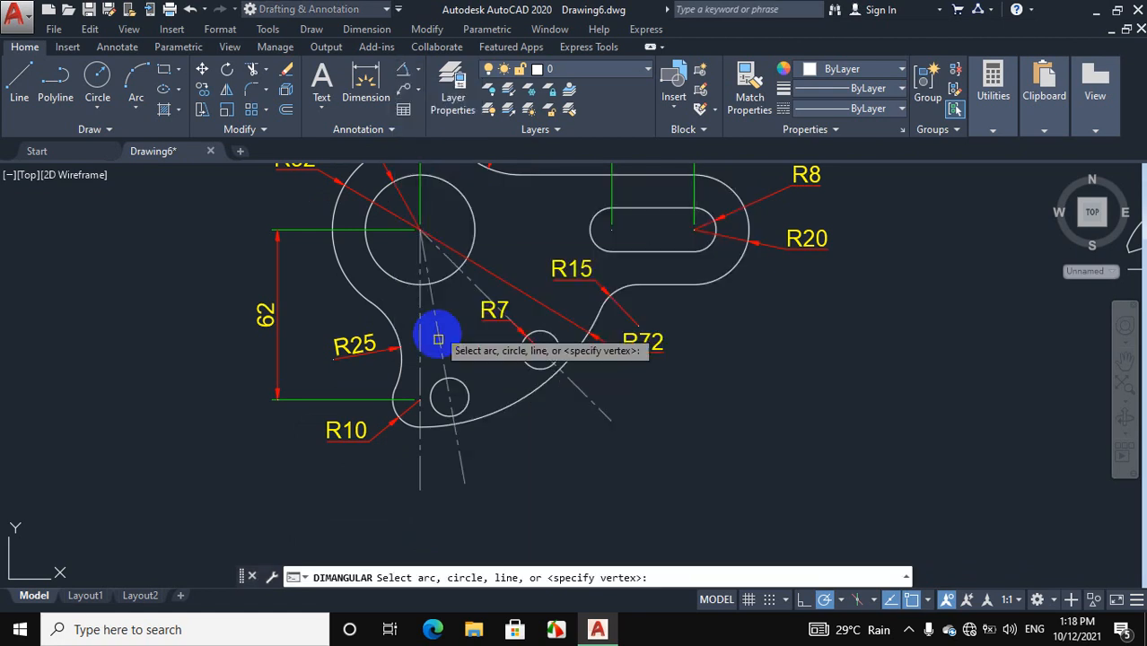
{"action": "left_click", "coordinate": [420, 456]}
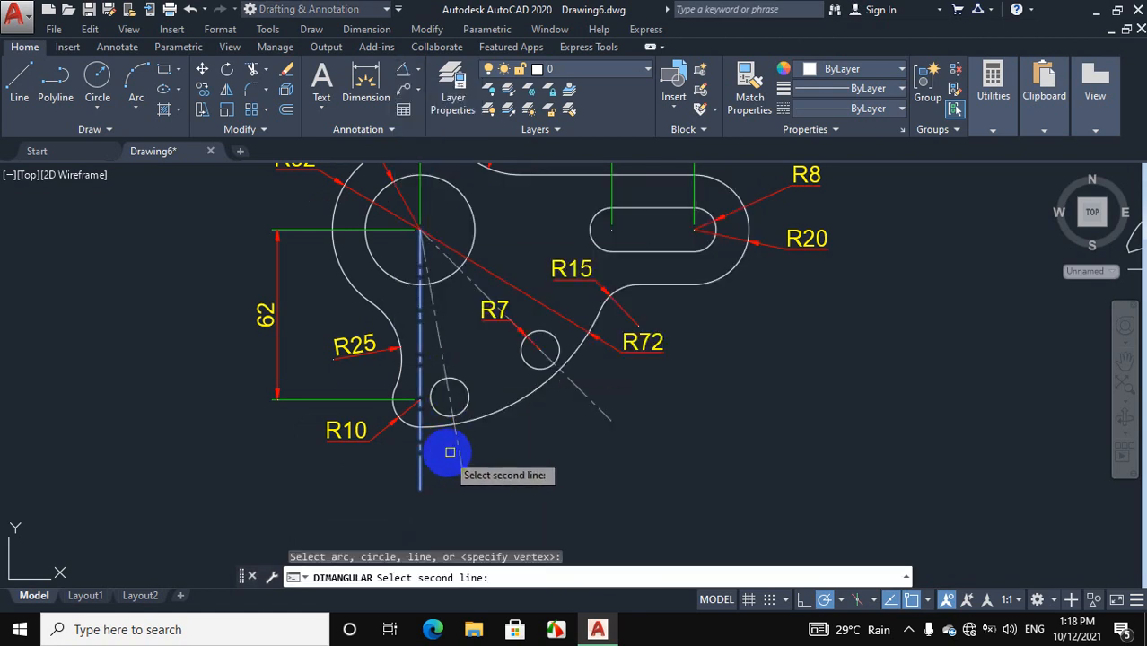
{"action": "left_click", "coordinate": [456, 453]}
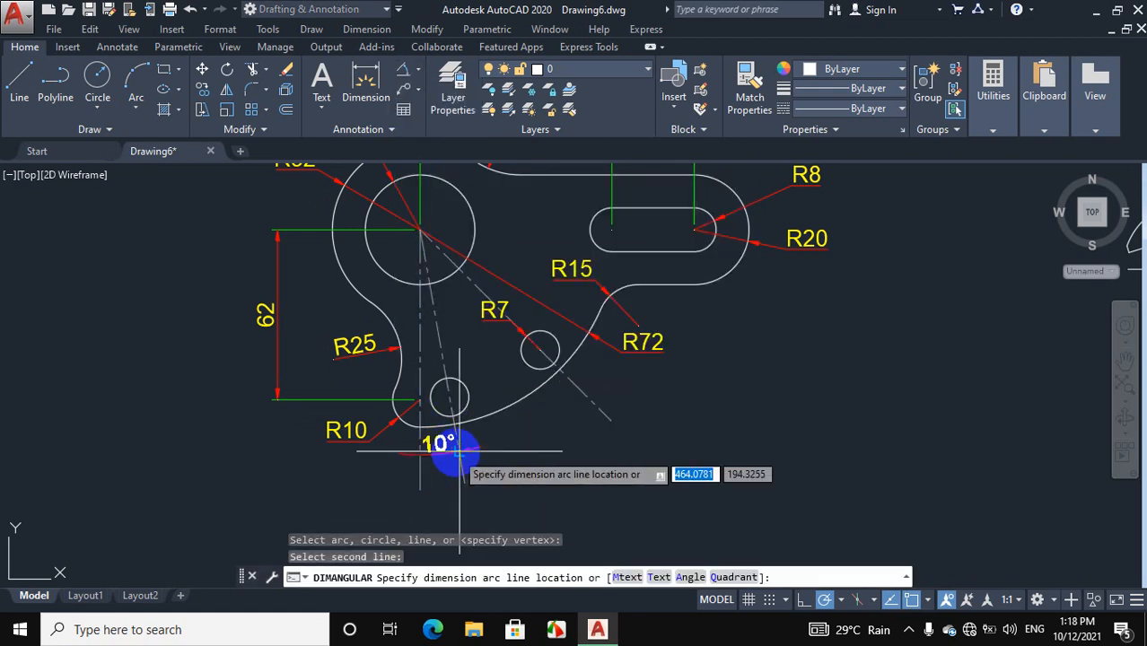
{"action": "left_click", "coordinate": [449, 500]}
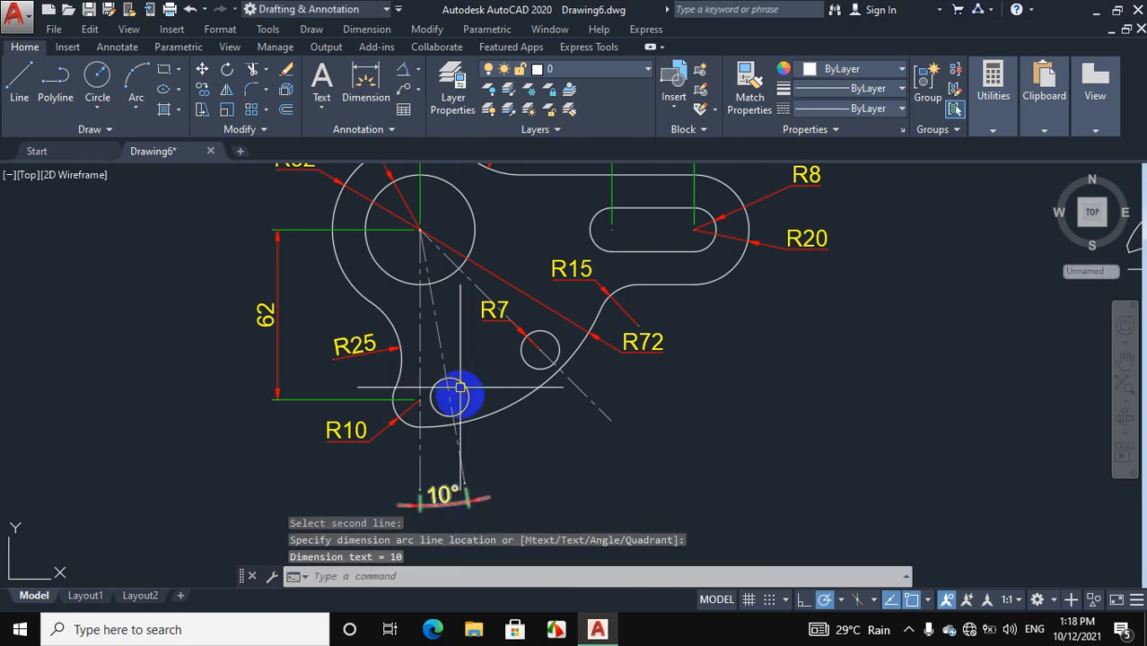
- Add an angular dimension between the steep and diagonal centerlines, in line with the first angular dimension below the bracket
{"action": "left_click", "coordinate": [402, 74]}
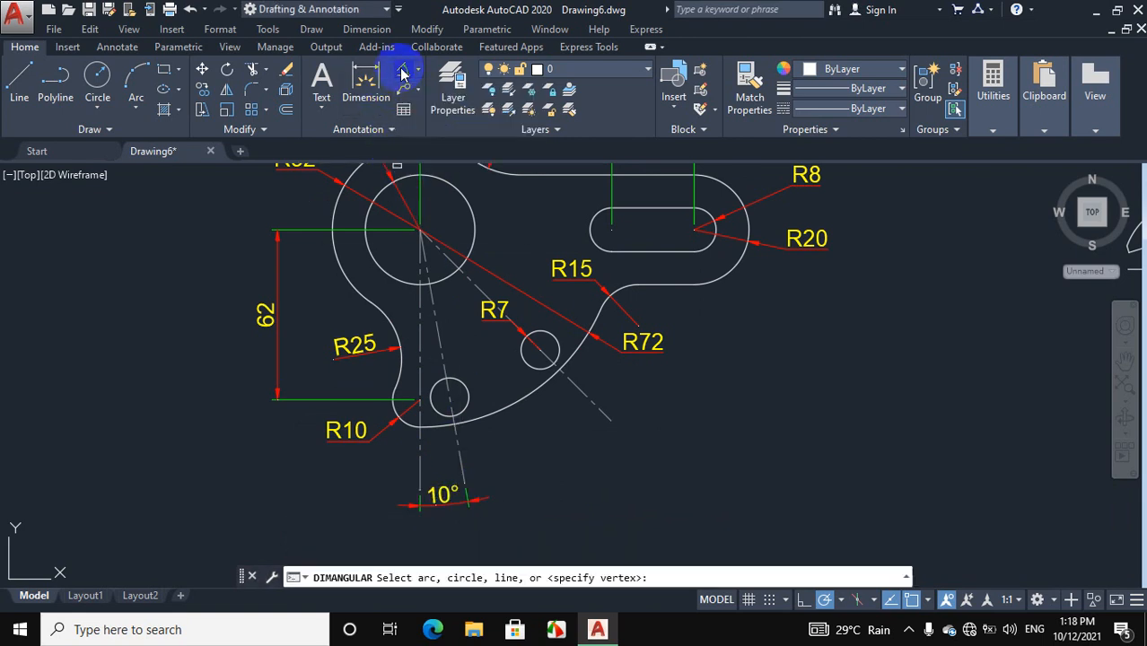
{"action": "left_click", "coordinate": [451, 462]}
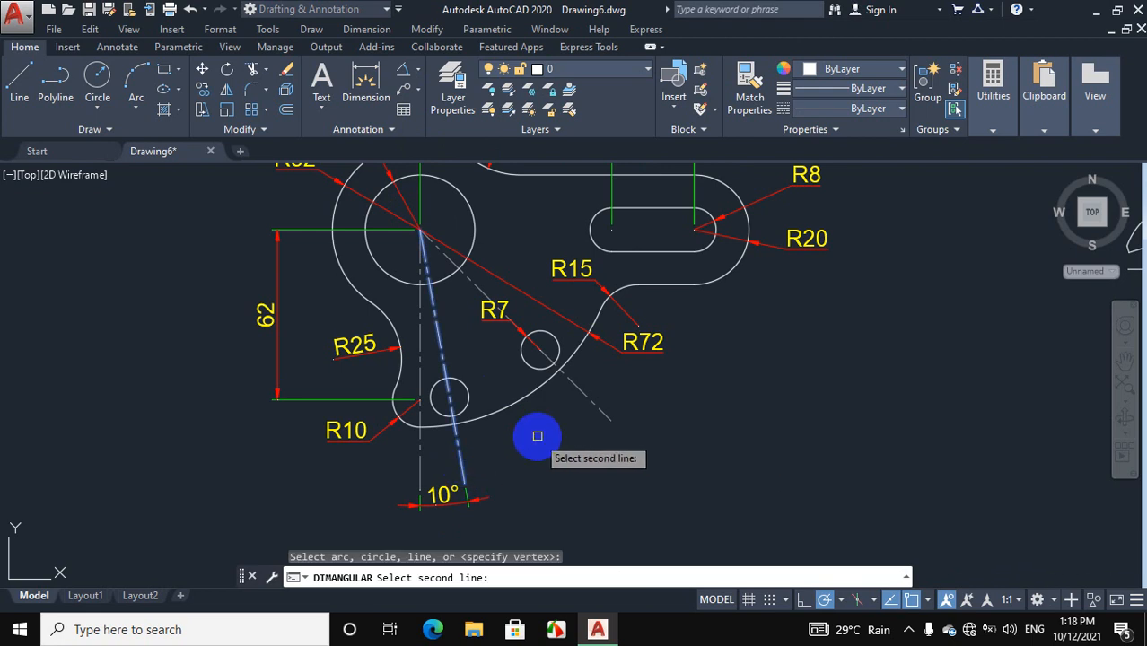
{"action": "left_click", "coordinate": [587, 402]}
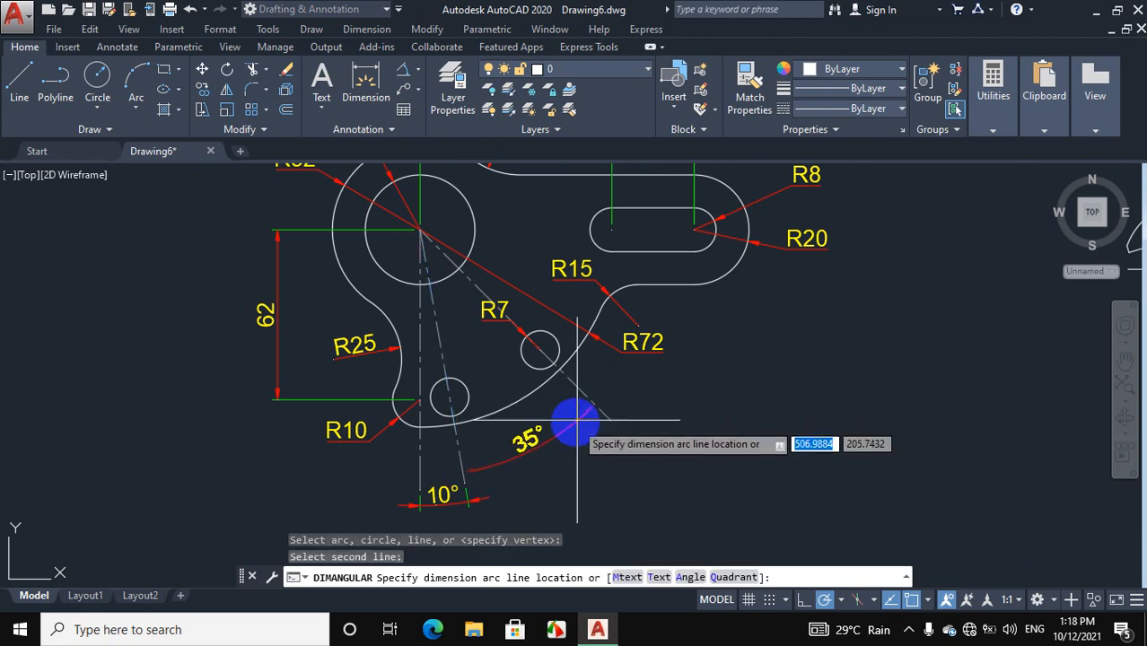
{"action": "left_click", "coordinate": [535, 483]}
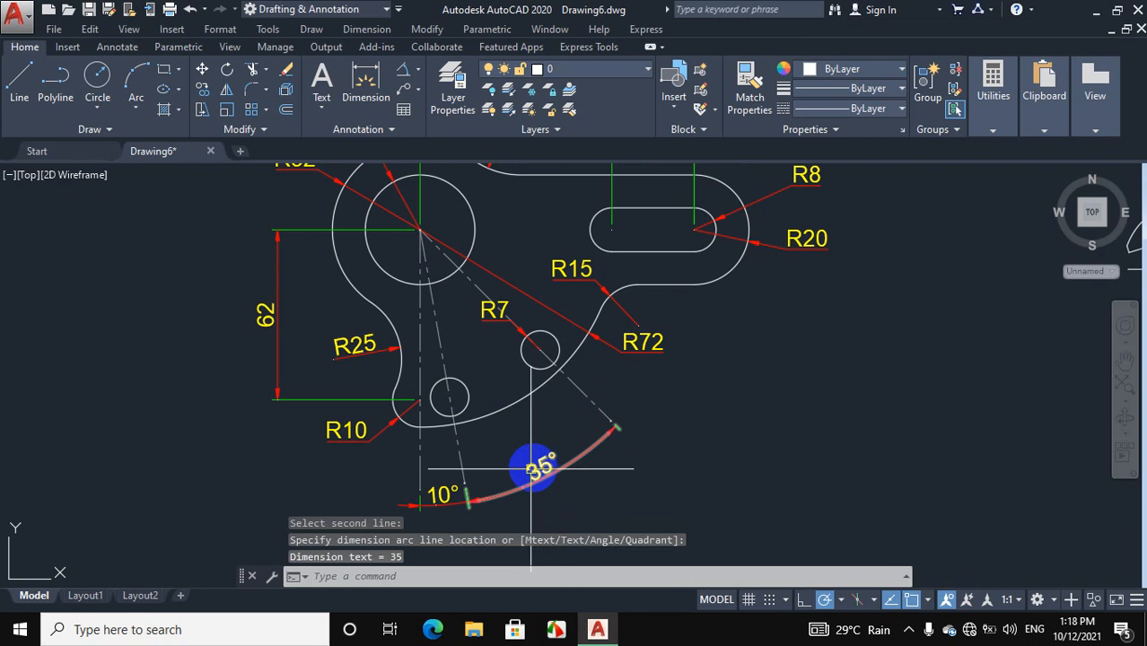
- Add a horizontal linear dimension above the wrench from the open jaw's center to the ring end's center
{"action": "scroll", "coordinate": [519, 465], "scroll_direction": "down", "scroll_amount": 2}
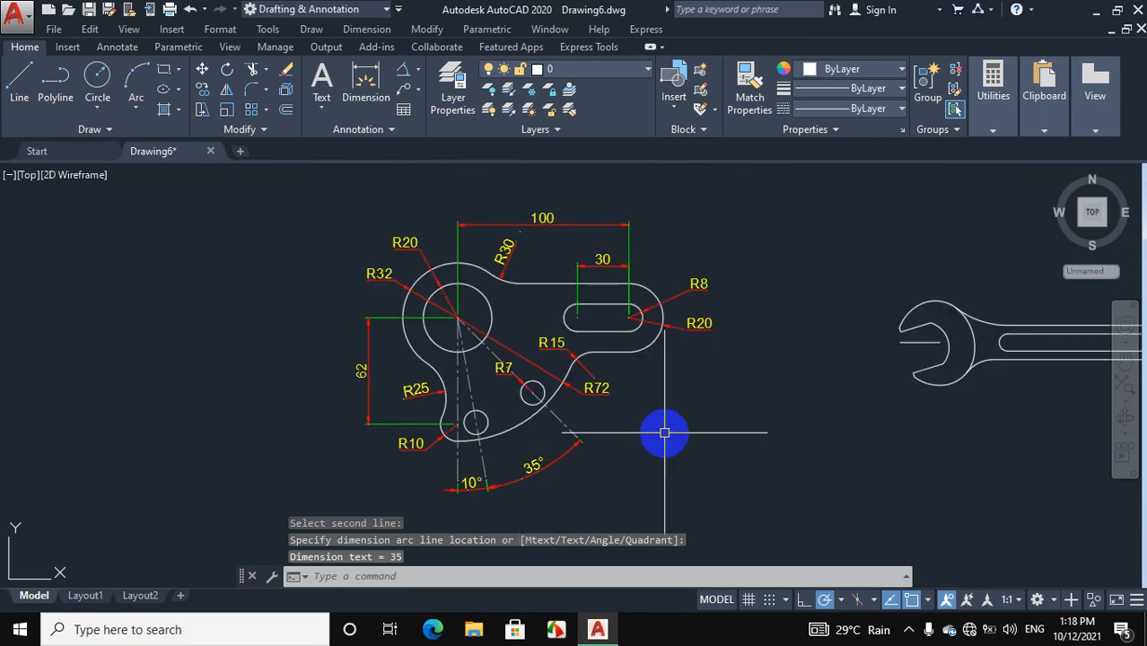
{"action": "left_click", "coordinate": [1124, 364]}
{"action": "left_click_drag", "start_coordinate": [1011, 410], "coordinate": [700, 428]}
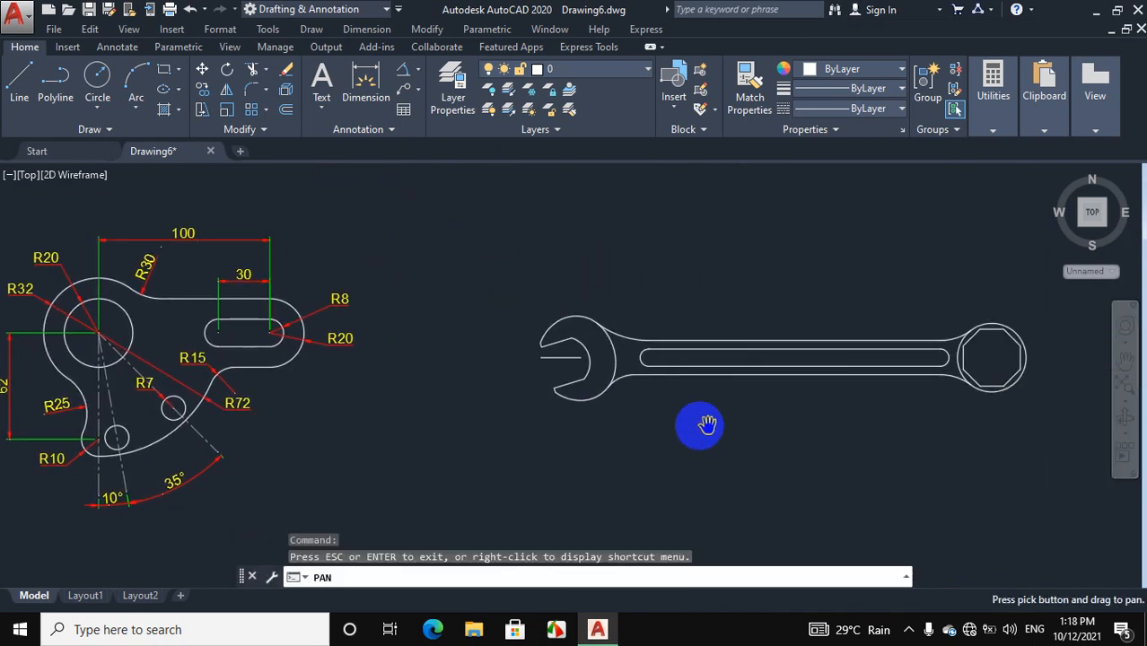
{"action": "left_click_drag", "start_coordinate": [847, 442], "coordinate": [686, 417]}
{"action": "right_click", "coordinate": [711, 395]}
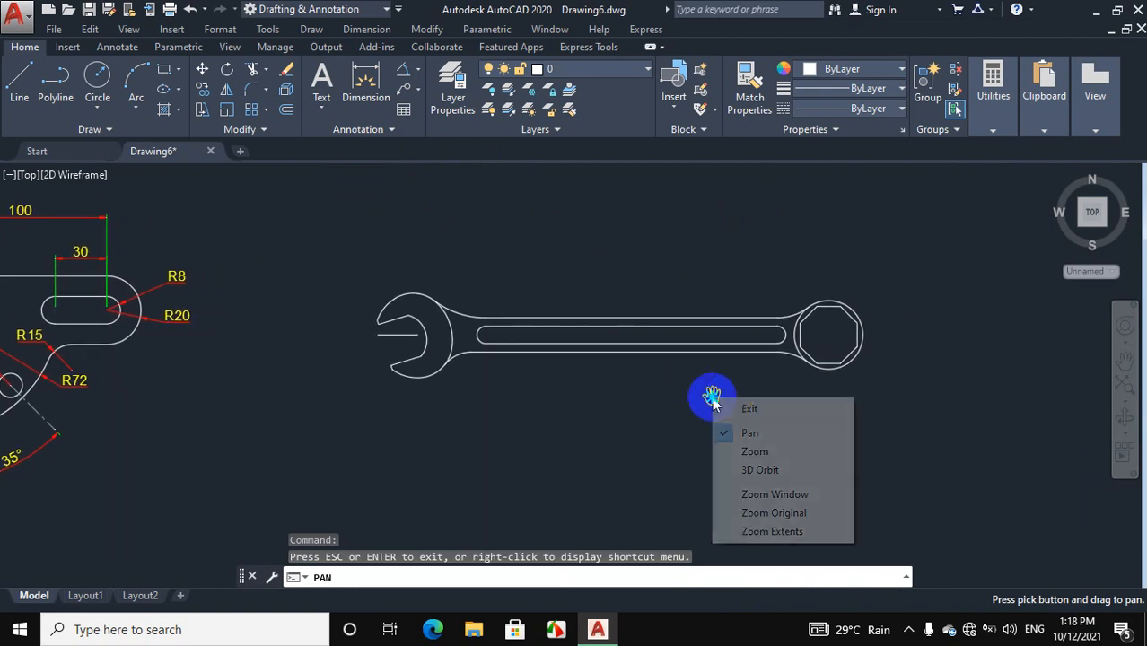
{"action": "left_click", "coordinate": [745, 408]}
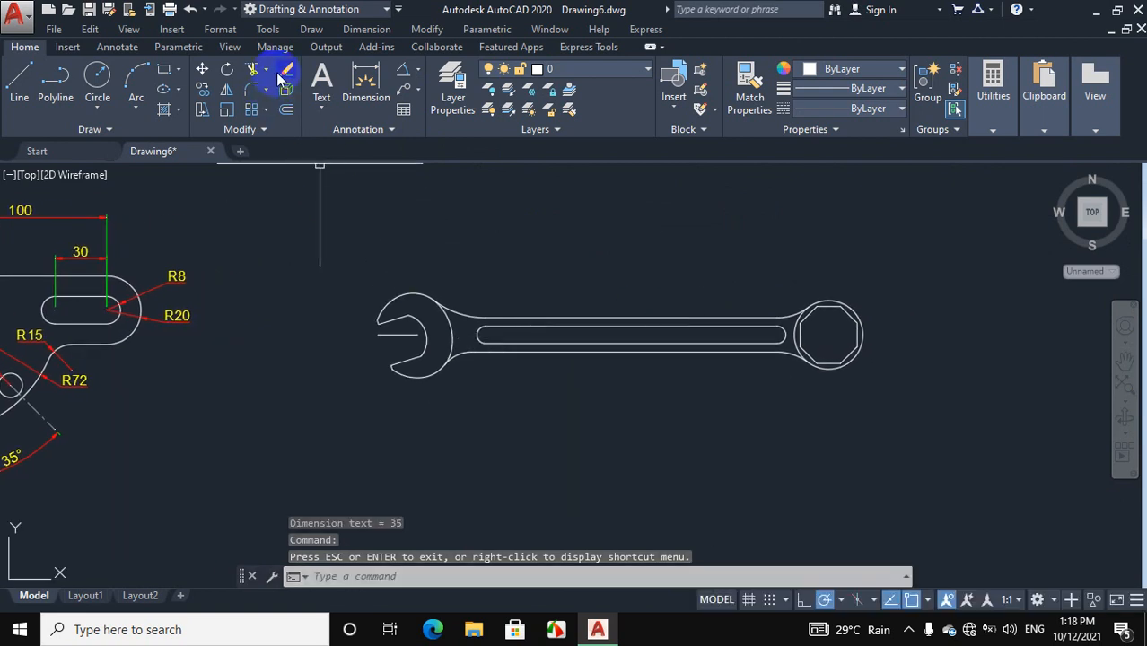
{"action": "left_click", "coordinate": [418, 72]}
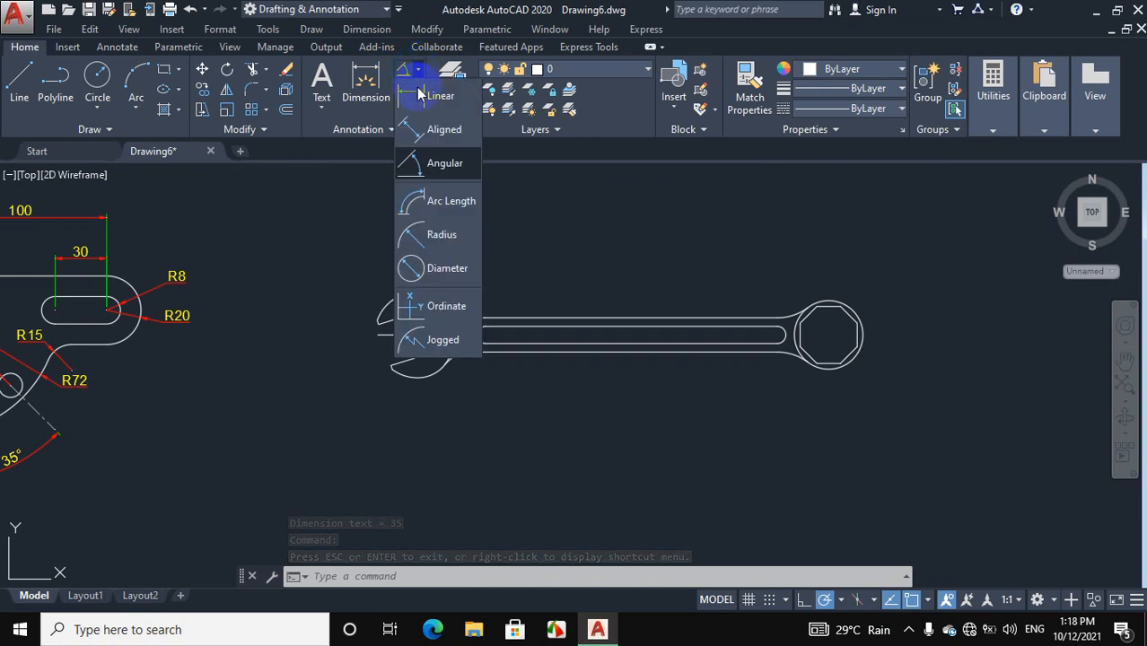
{"action": "left_click", "coordinate": [417, 95]}
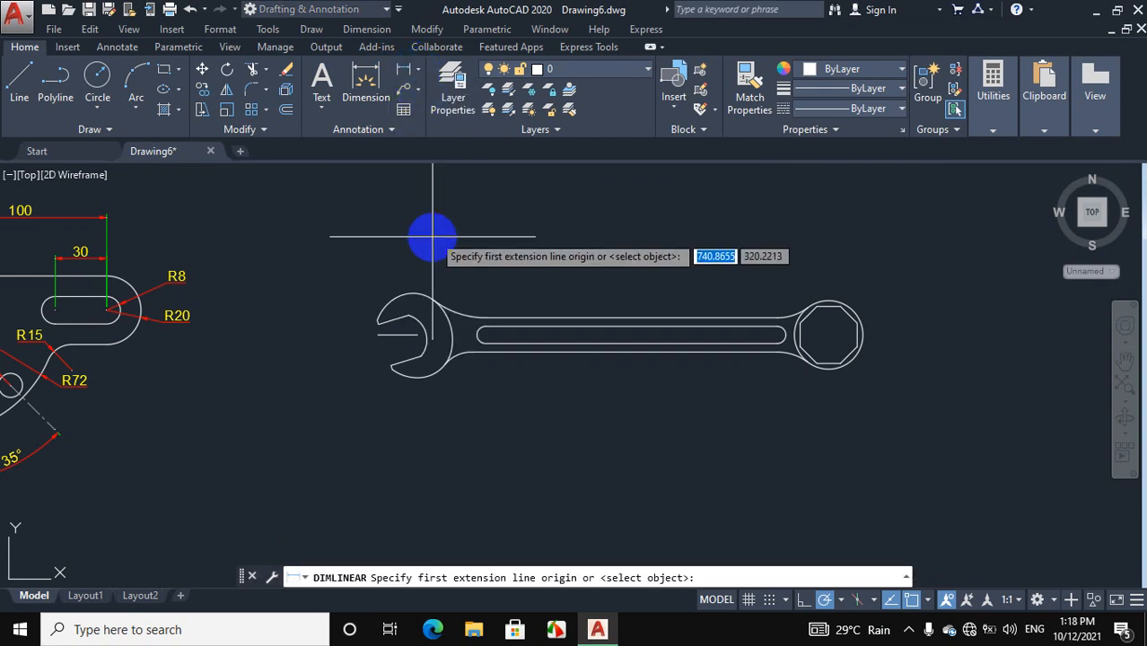
{"action": "left_click", "coordinate": [417, 335]}
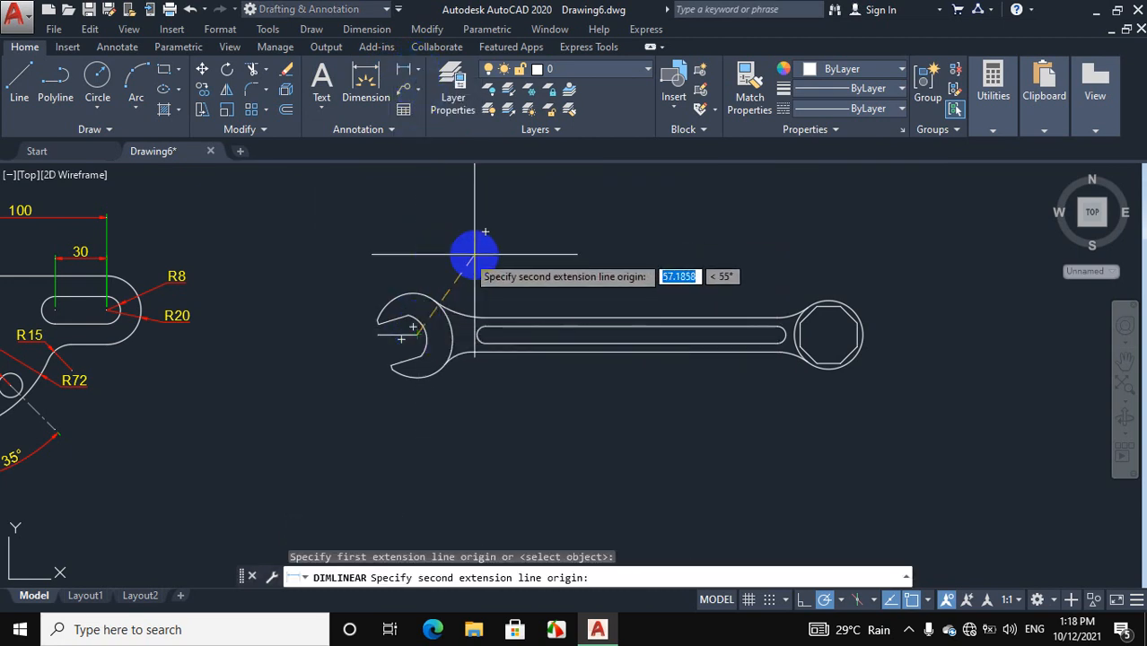
{"action": "left_click", "coordinate": [828, 335]}
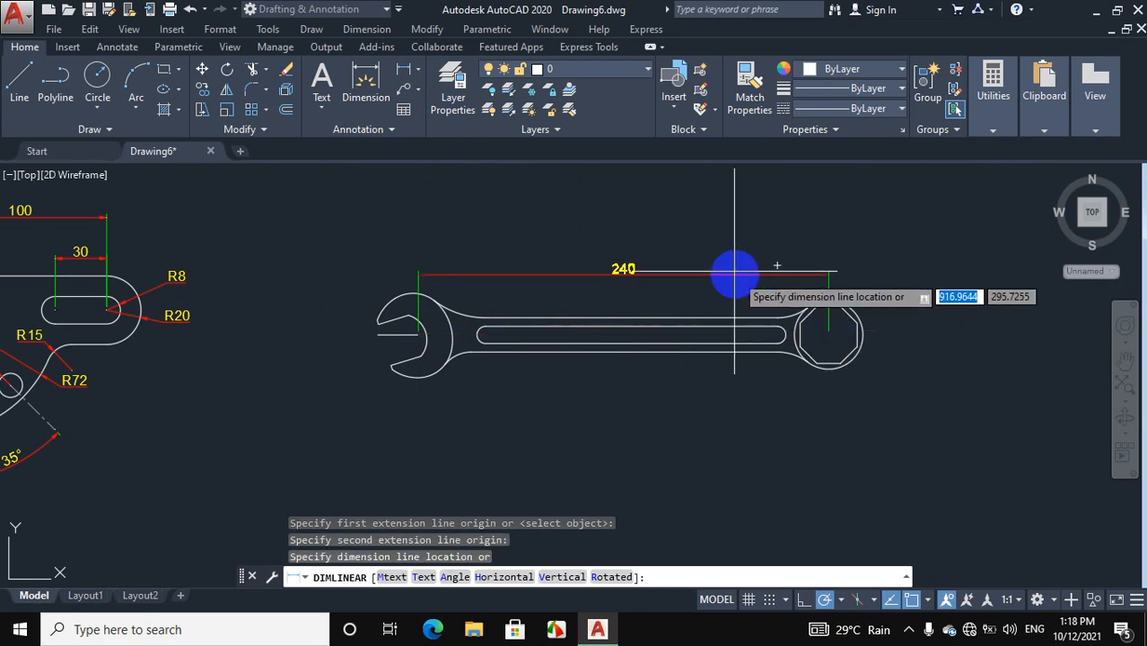
{"action": "left_click", "coordinate": [724, 244]}
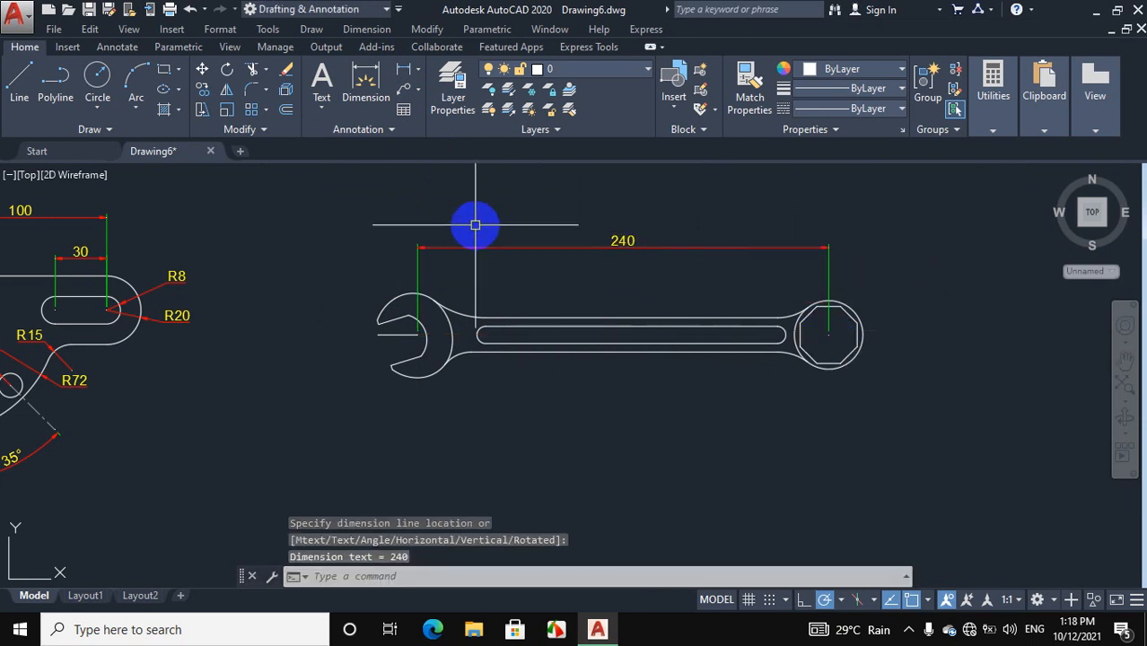
- Add radius dimensions to the open jaw head's rear arc and the upper fillet joining it to the handle, with both labels above
{"action": "left_click", "coordinate": [418, 70]}
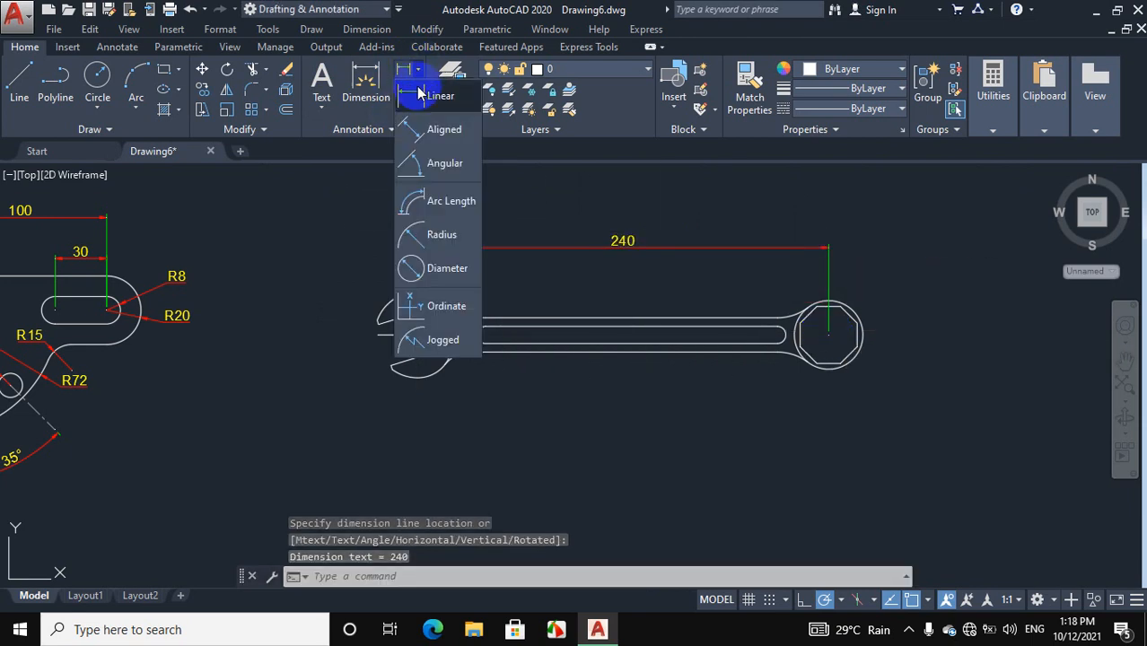
{"action": "left_click", "coordinate": [436, 234]}
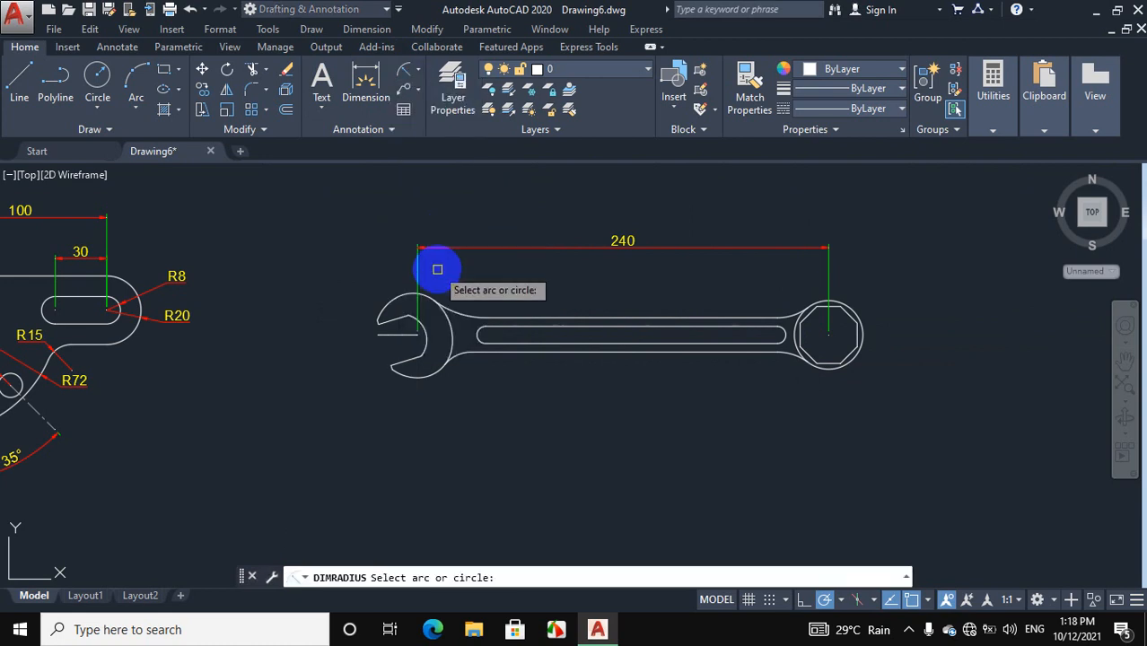
{"action": "left_click", "coordinate": [448, 326]}
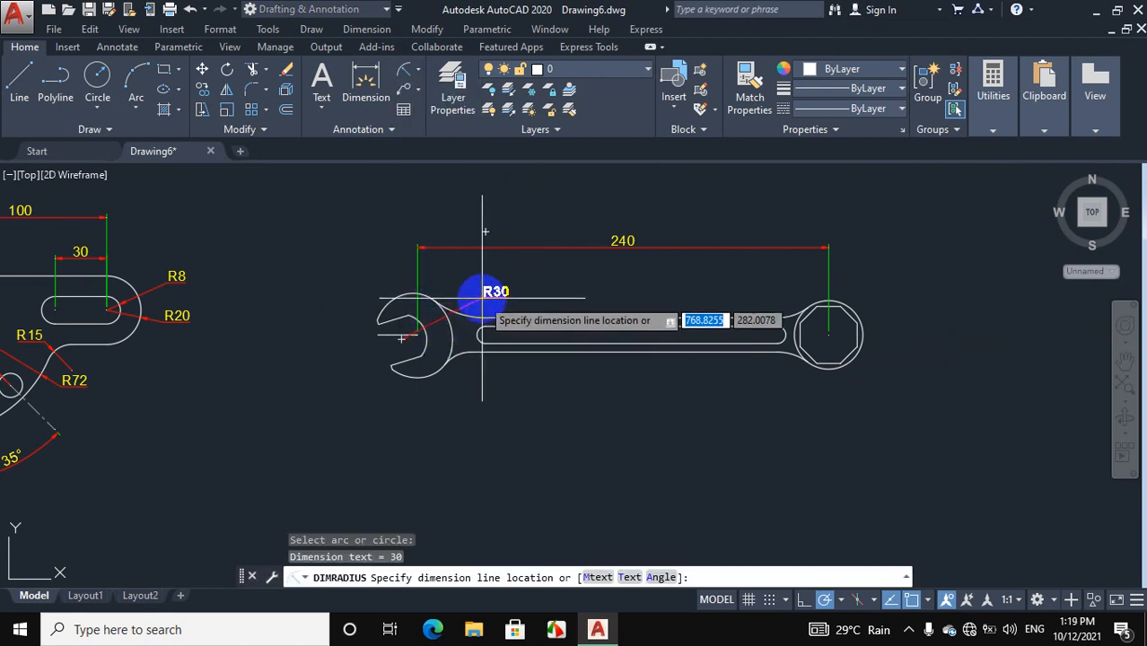
{"action": "left_click", "coordinate": [499, 288]}
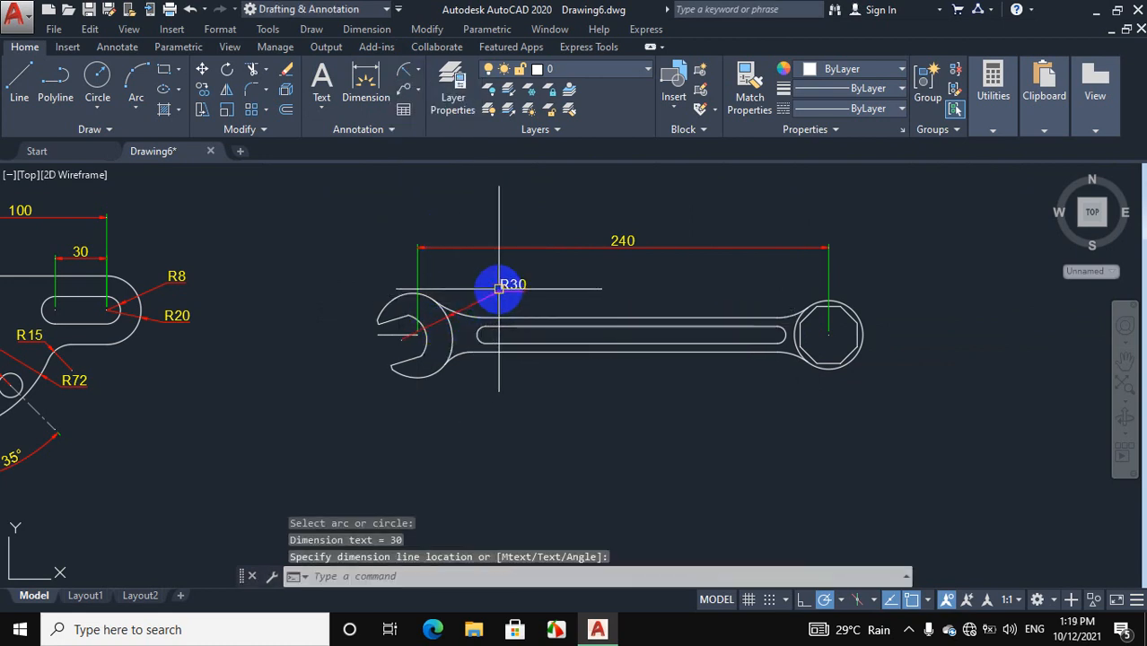
{"action": "left_click", "coordinate": [405, 76]}
{"action": "left_click", "coordinate": [470, 318]}
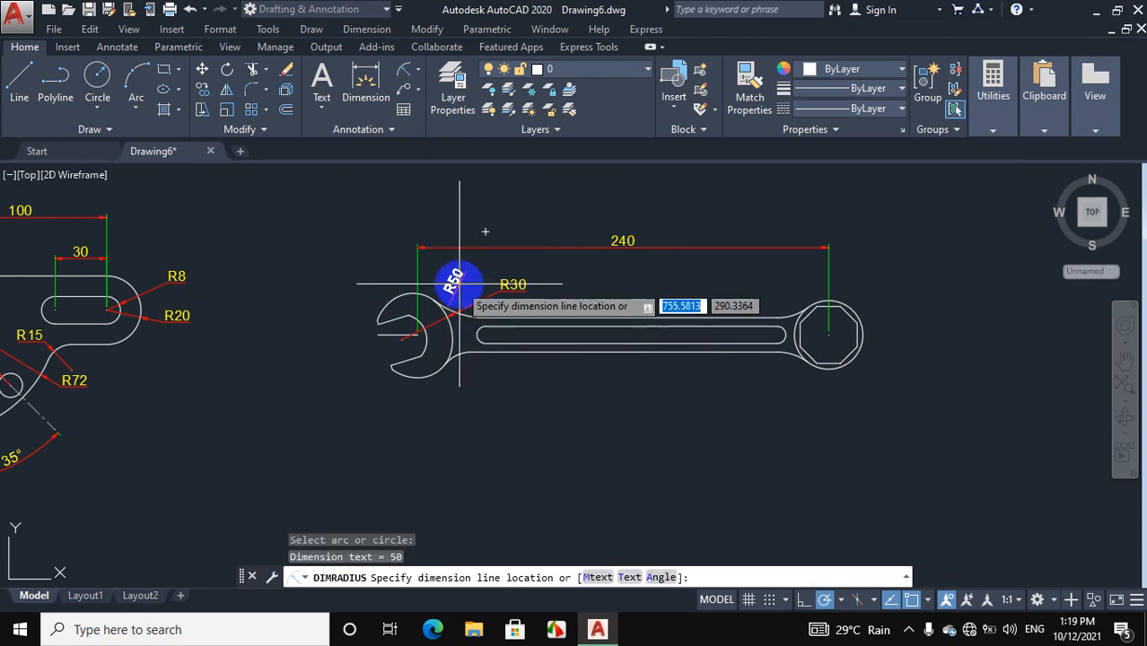
{"action": "left_click", "coordinate": [461, 276]}
- Add a radius dimension to the inner arc of the open jaw, with its label toward the handle
{"action": "left_click", "coordinate": [406, 88]}
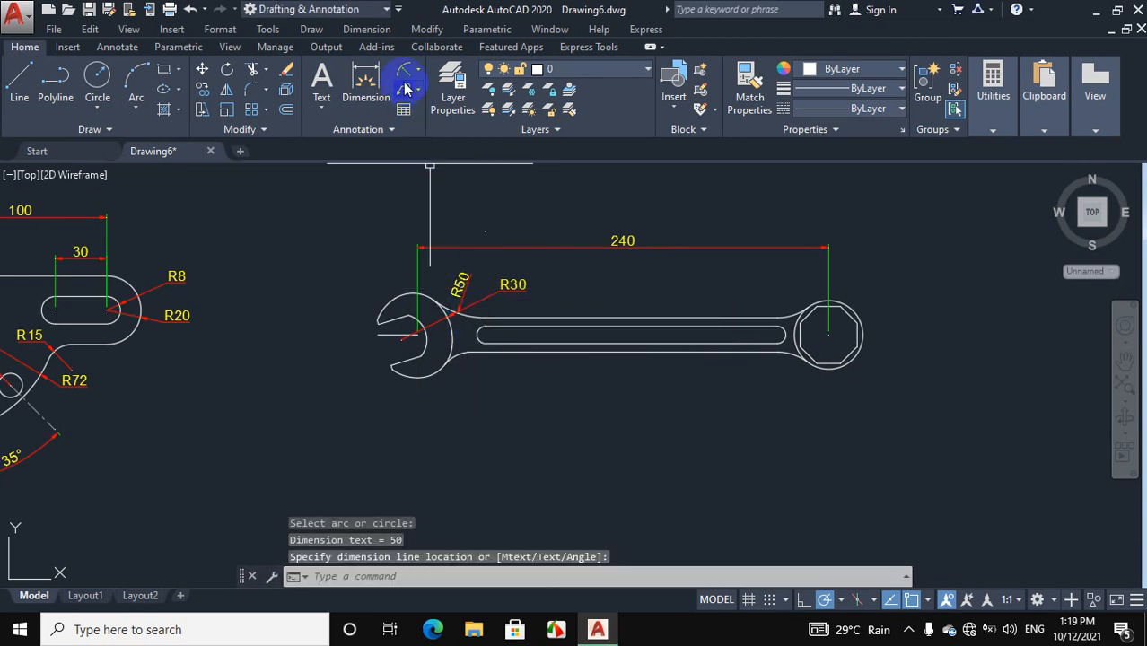
{"action": "left_click", "coordinate": [423, 340]}
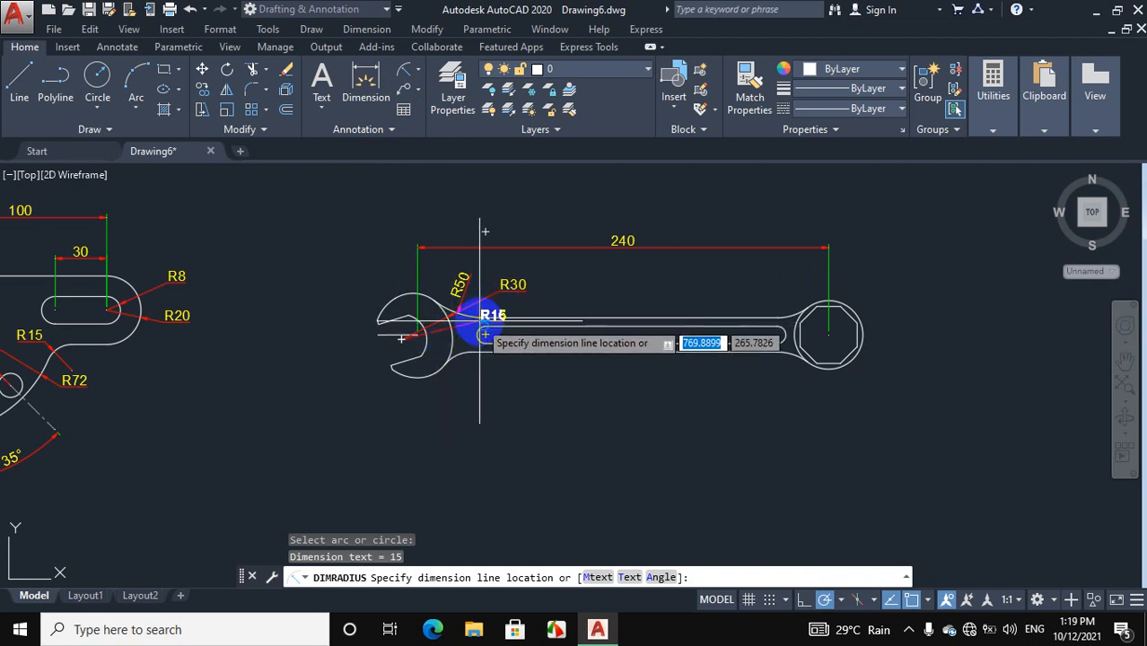
{"action": "left_click", "coordinate": [445, 333]}
- Add radius dimensions to the lower jaw tip's outer arc and the adjoining arc under the wrench's open head, with both labels below
{"action": "scroll", "coordinate": [443, 348], "scroll_direction": "up", "scroll_amount": 2}
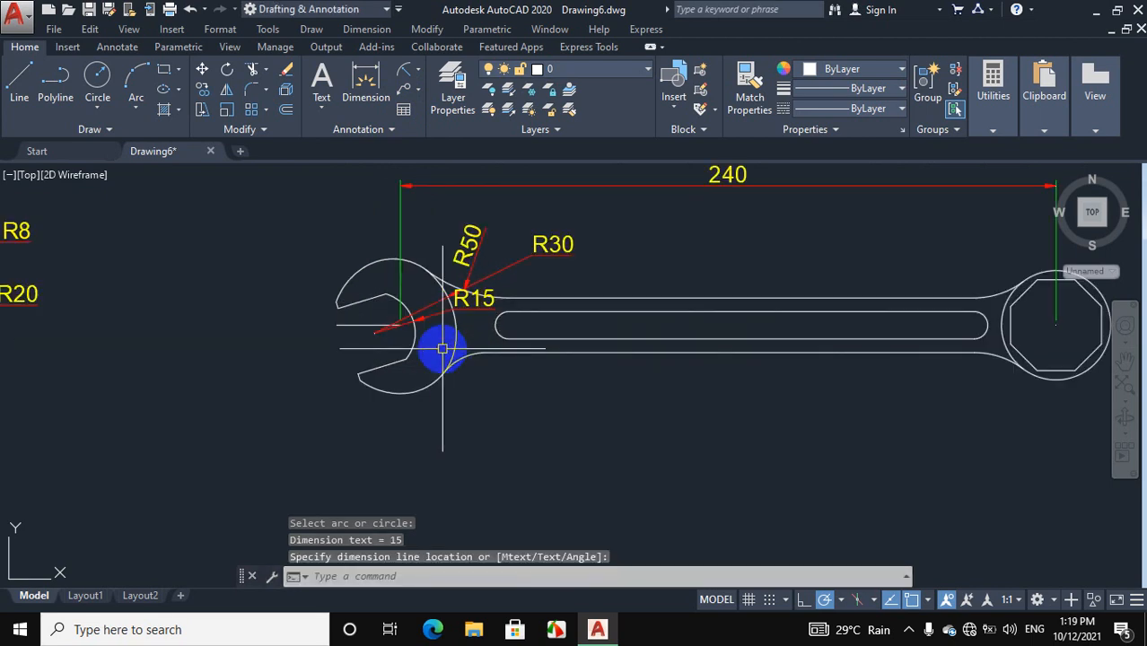
{"action": "left_click", "coordinate": [404, 70]}
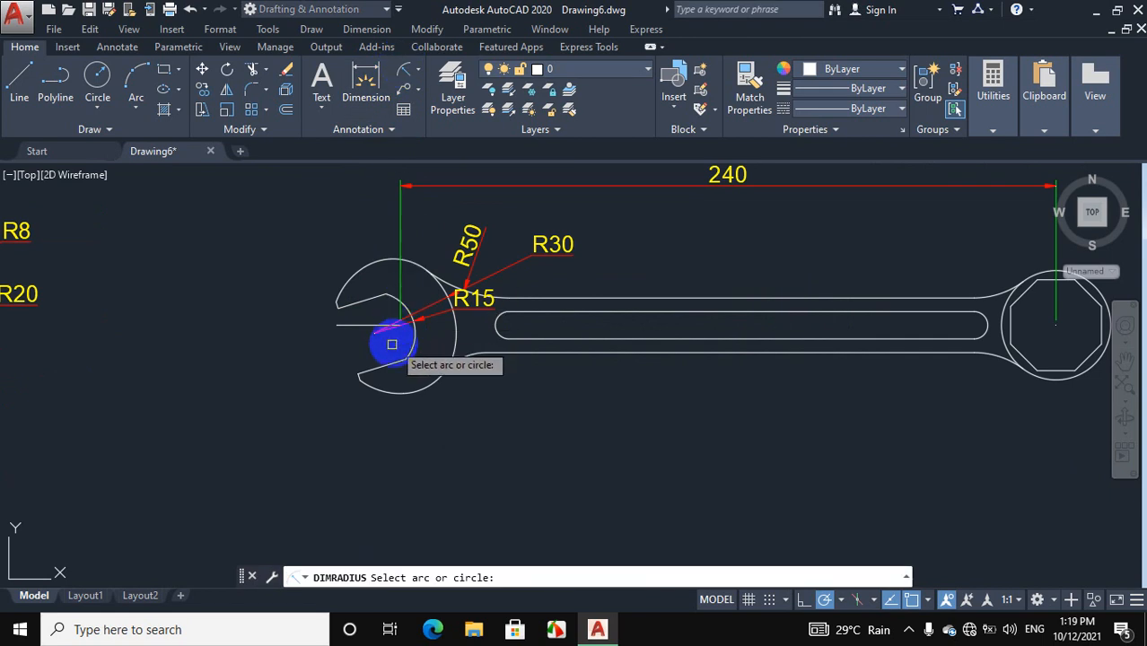
{"action": "left_click", "coordinate": [385, 393]}
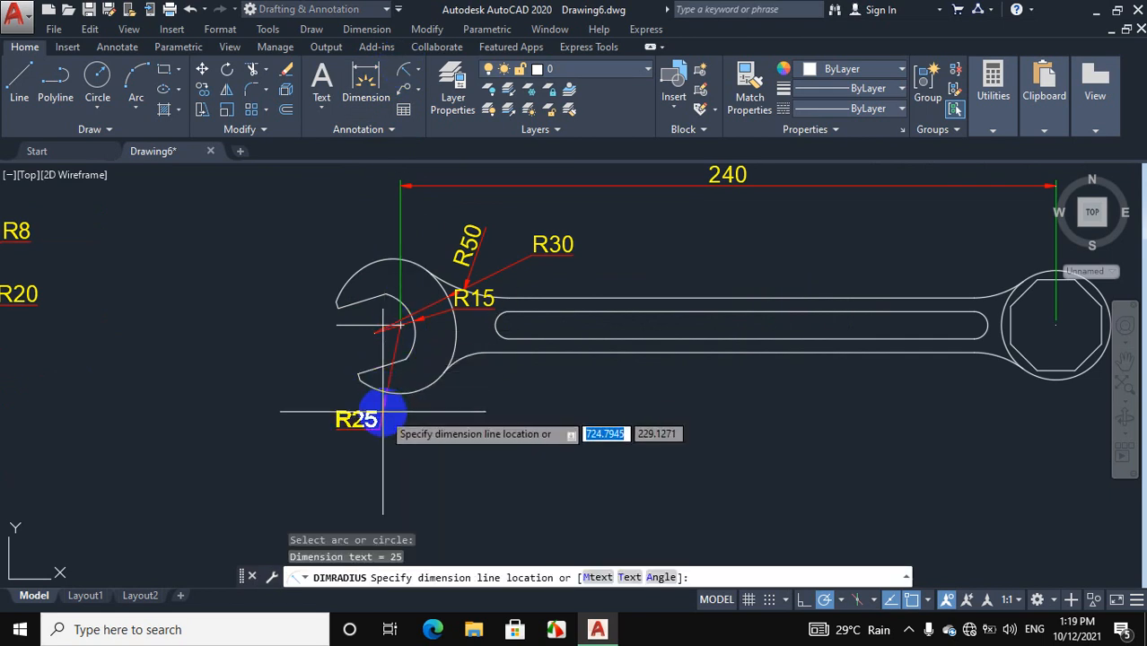
{"action": "left_click", "coordinate": [364, 416]}
{"action": "left_click", "coordinate": [402, 71]}
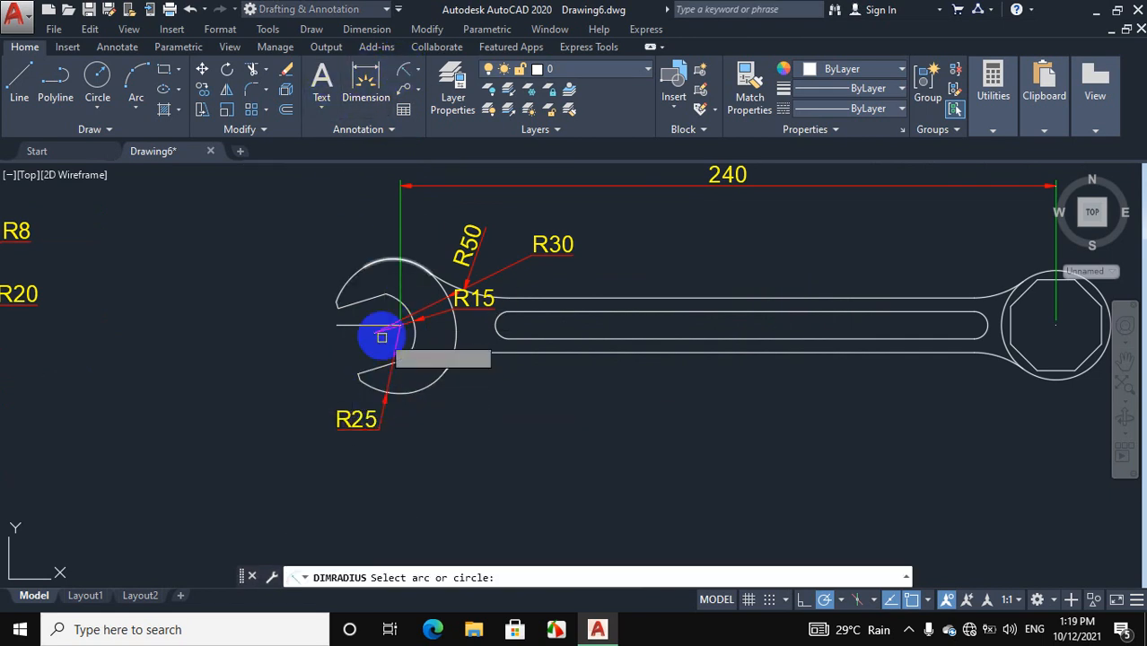
{"action": "left_click", "coordinate": [415, 391]}
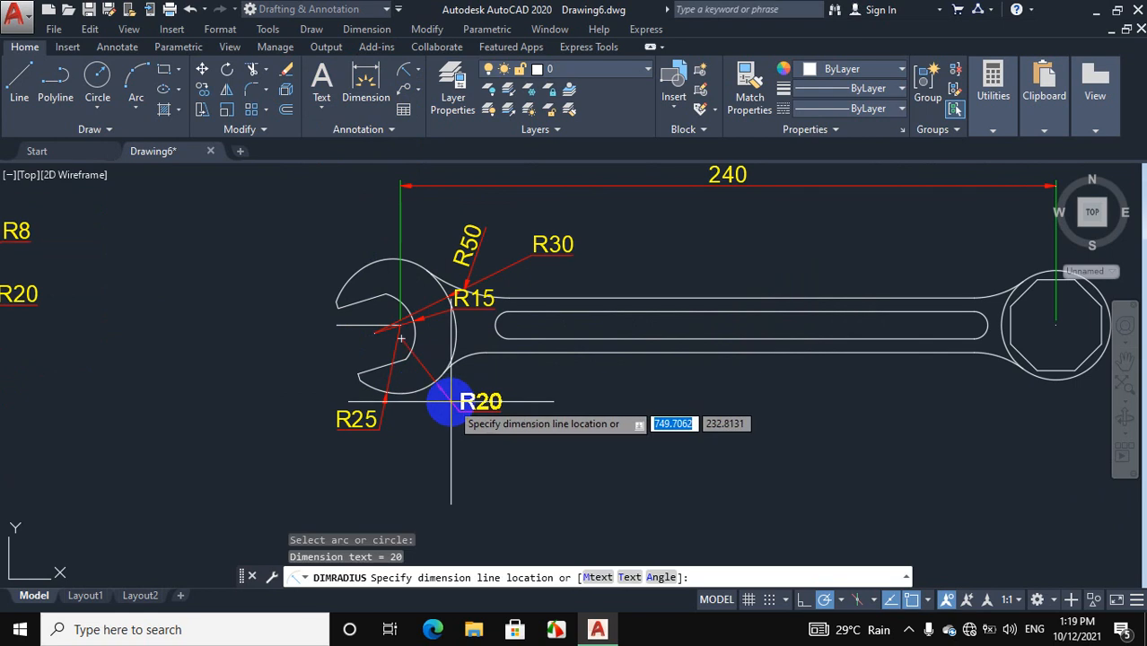
{"action": "left_click", "coordinate": [440, 387]}
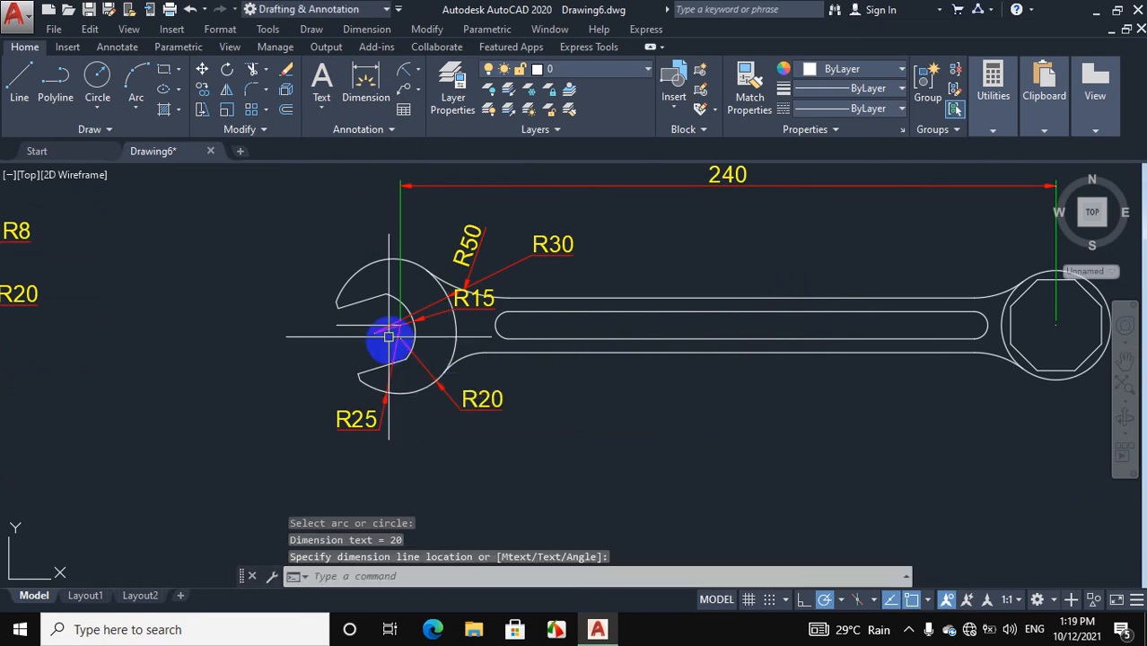
- Add a radius dimension to the lower fillet joining the open jaw head to the handle, with its label below
{"action": "left_click", "coordinate": [401, 83]}
{"action": "left_click", "coordinate": [460, 359]}
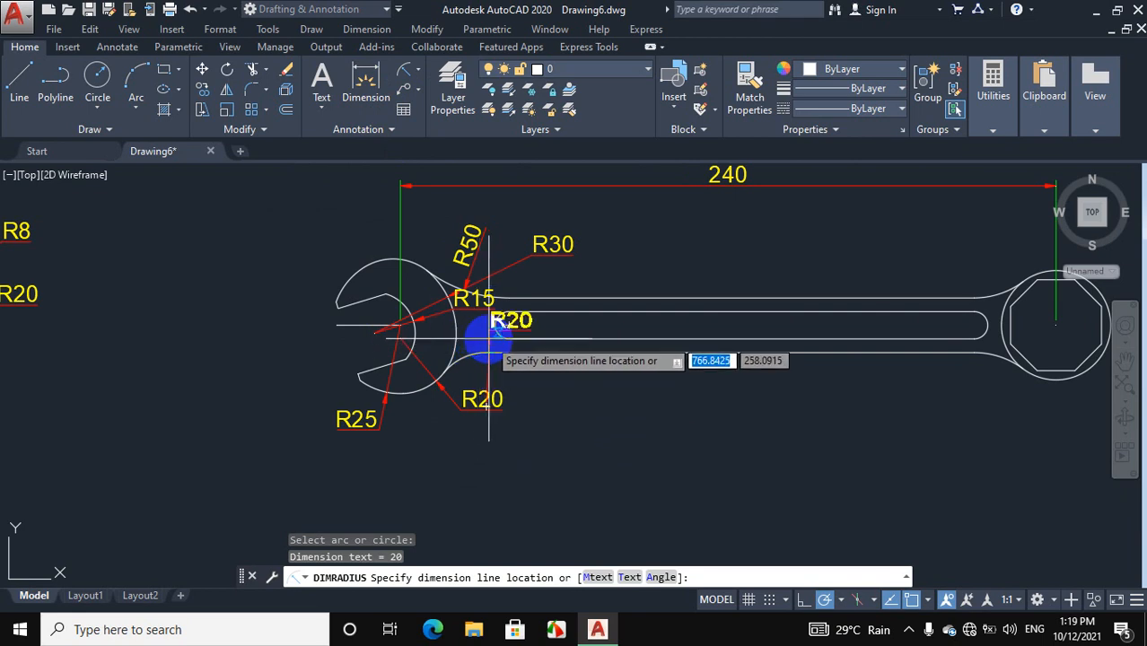
{"action": "left_click", "coordinate": [474, 358]}
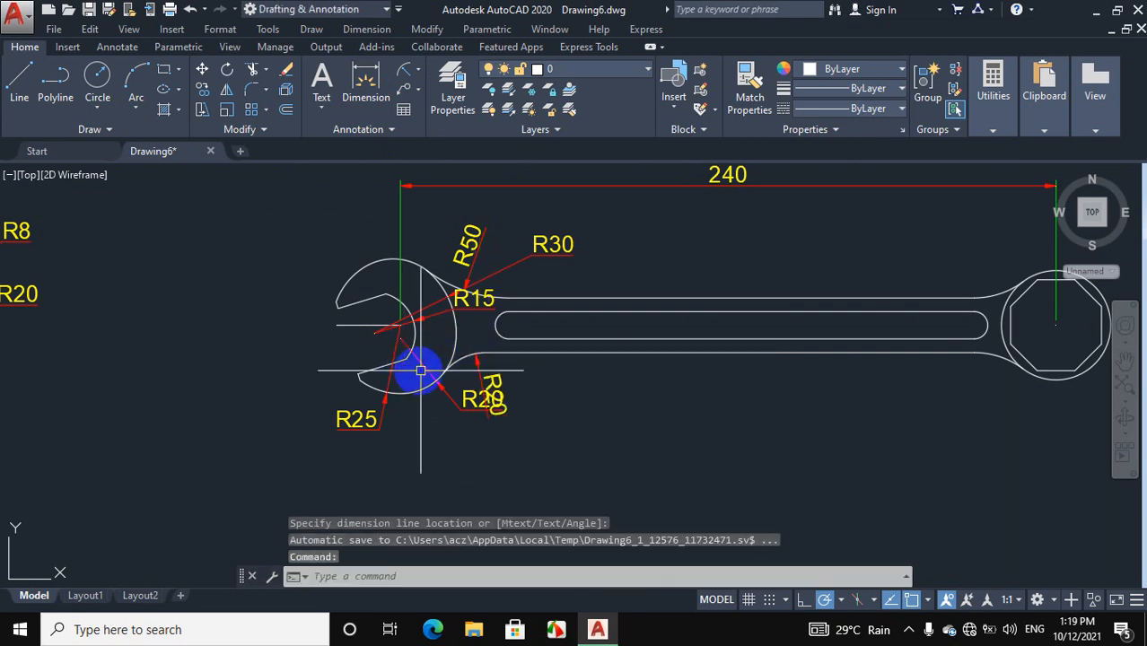
- Move the radius dimension of the open head's lower arc toward the jaw tip, clear of the lower fillet's label
{"action": "left_click", "coordinate": [464, 411]}
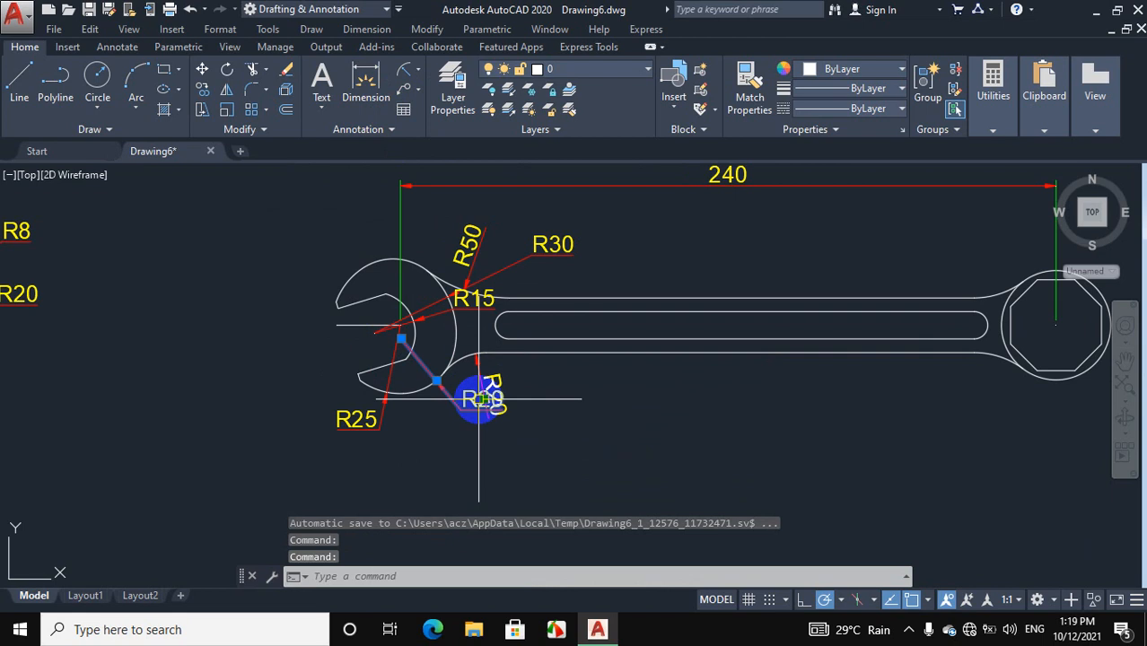
{"action": "left_click", "coordinate": [482, 399]}
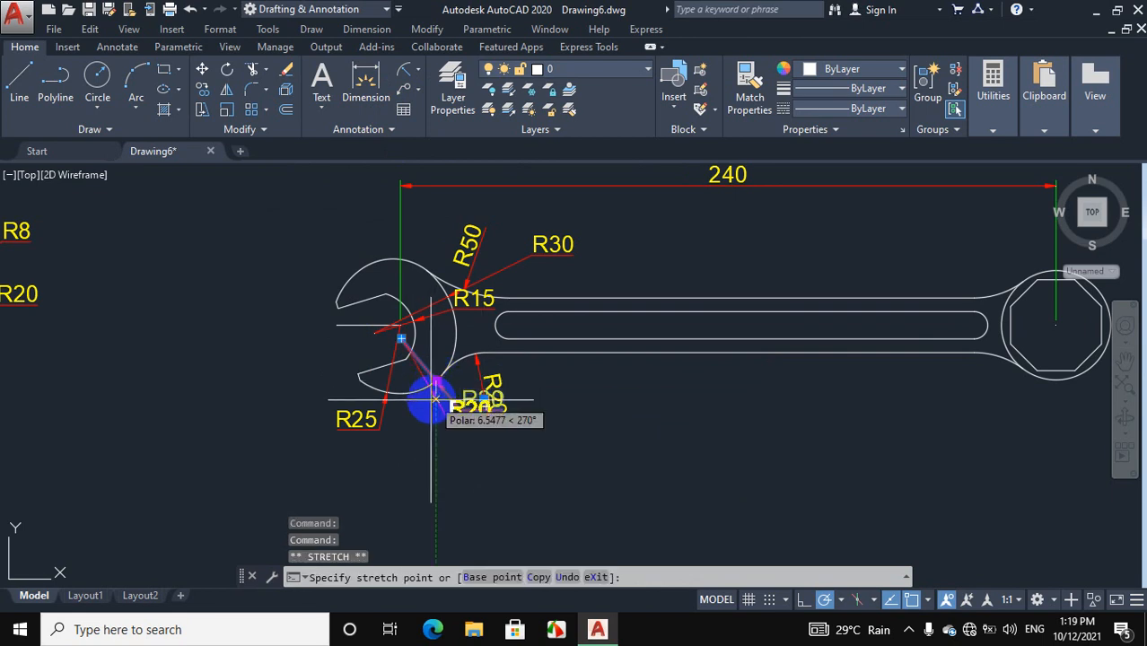
{"action": "left_click", "coordinate": [419, 390]}
{"action": "left_click", "coordinate": [508, 383]}
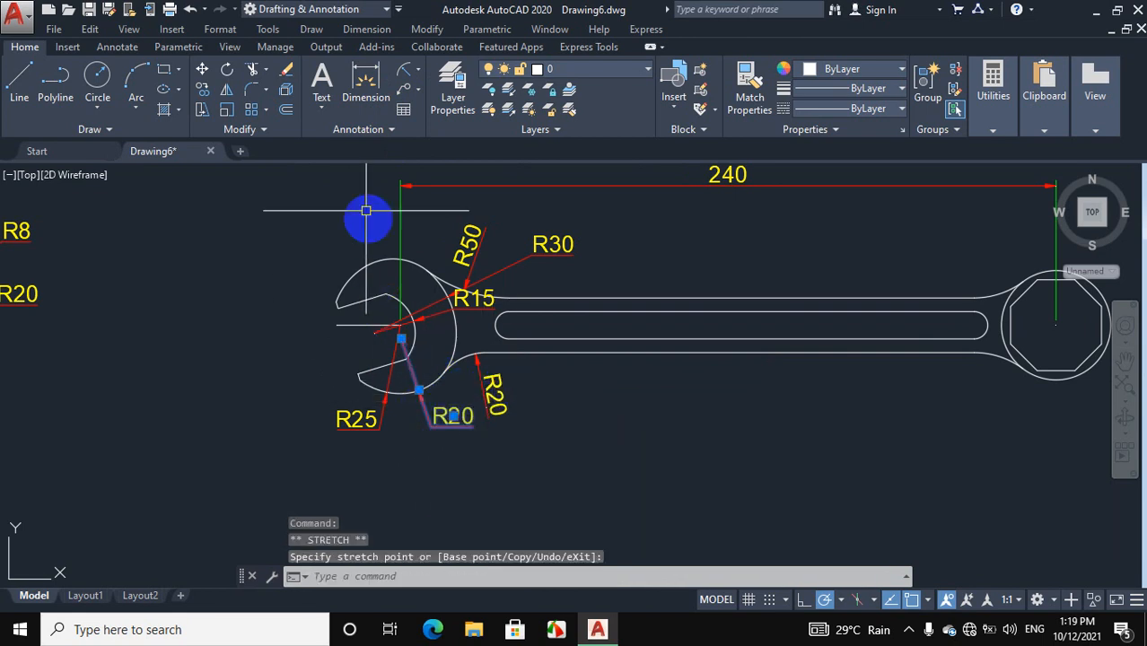
- Add radius dimensions to the open head's top arc and the upper jaw tip's outer arc, placing both labels outside the head
{"action": "left_click", "coordinate": [403, 71]}
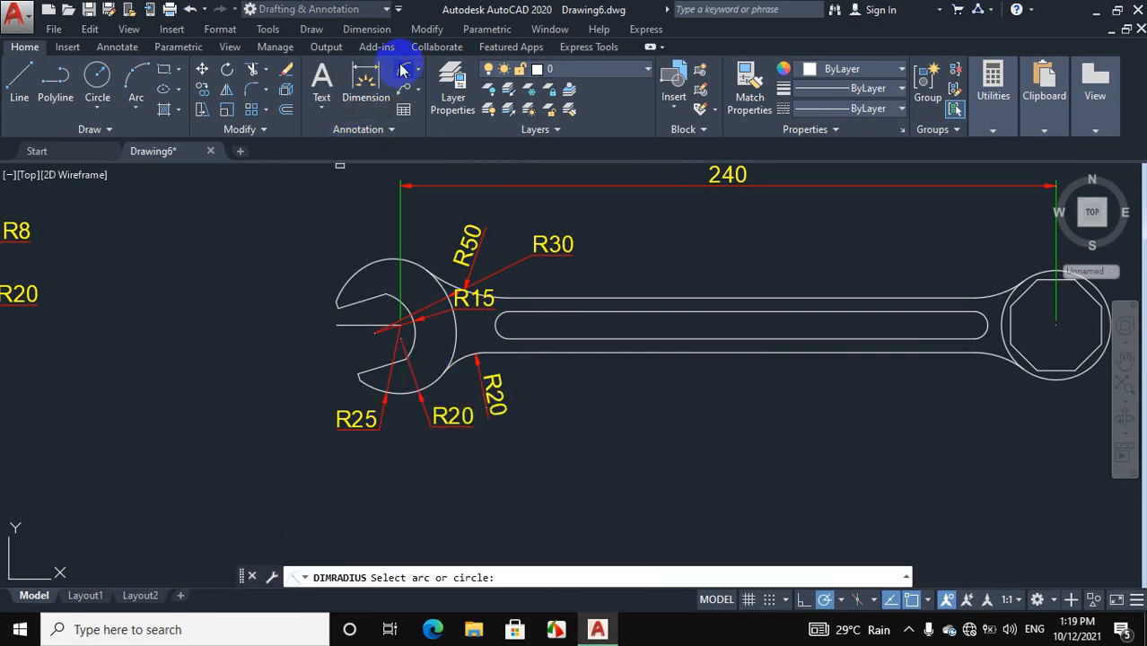
{"action": "left_click", "coordinate": [390, 260]}
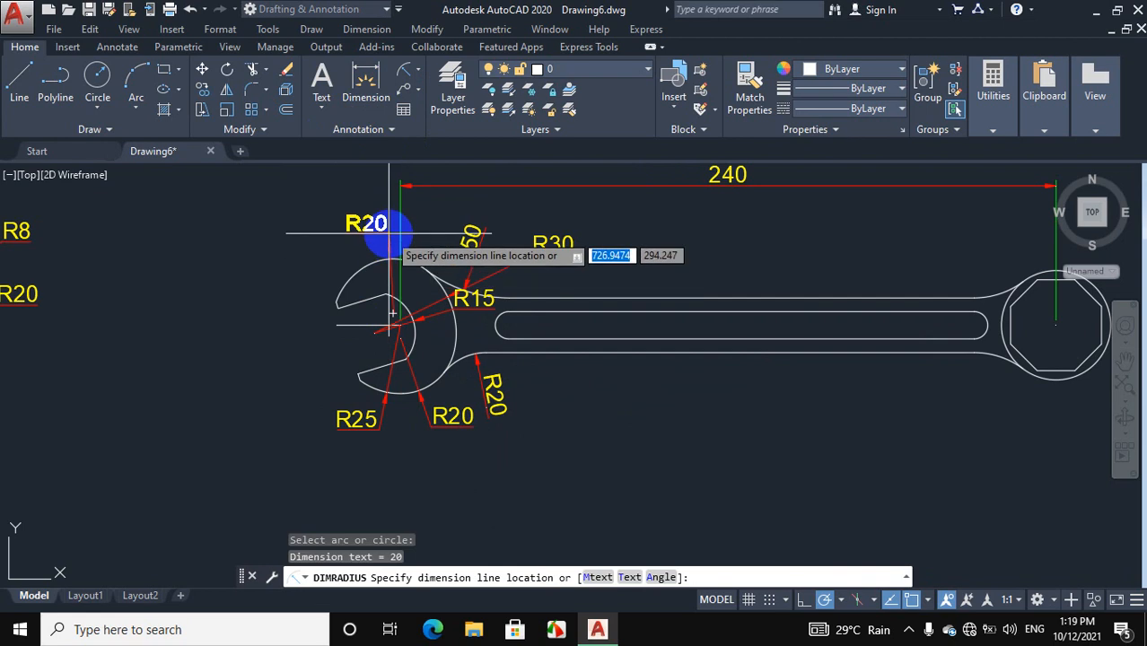
{"action": "left_click", "coordinate": [403, 71]}
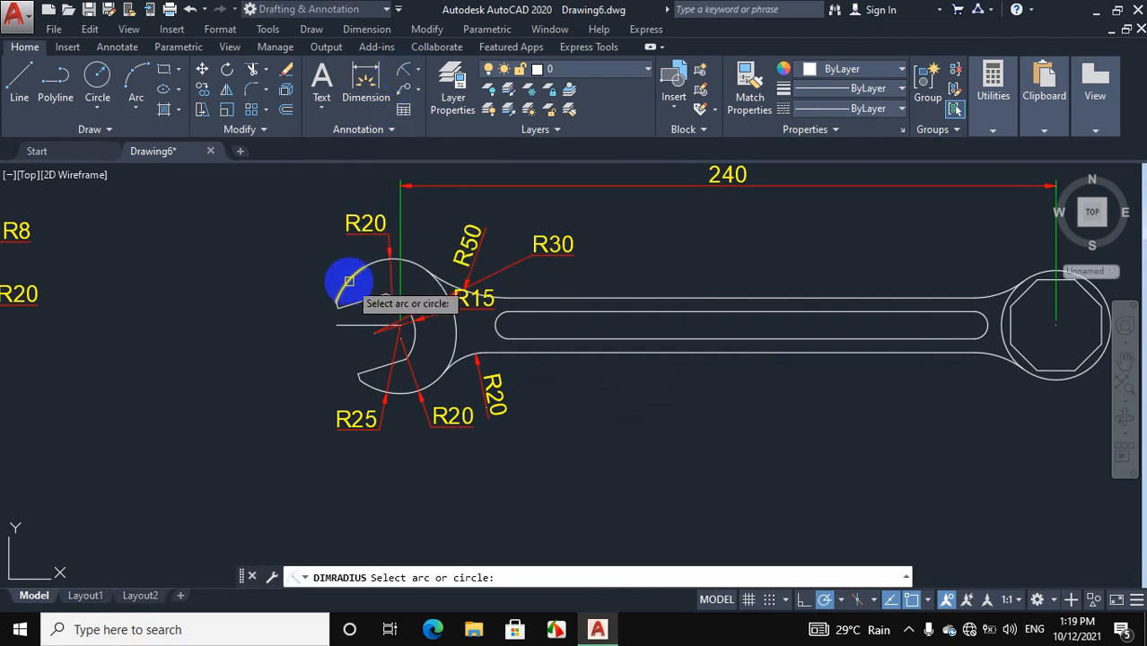
{"action": "left_click", "coordinate": [349, 281]}
{"action": "left_click", "coordinate": [325, 274]}
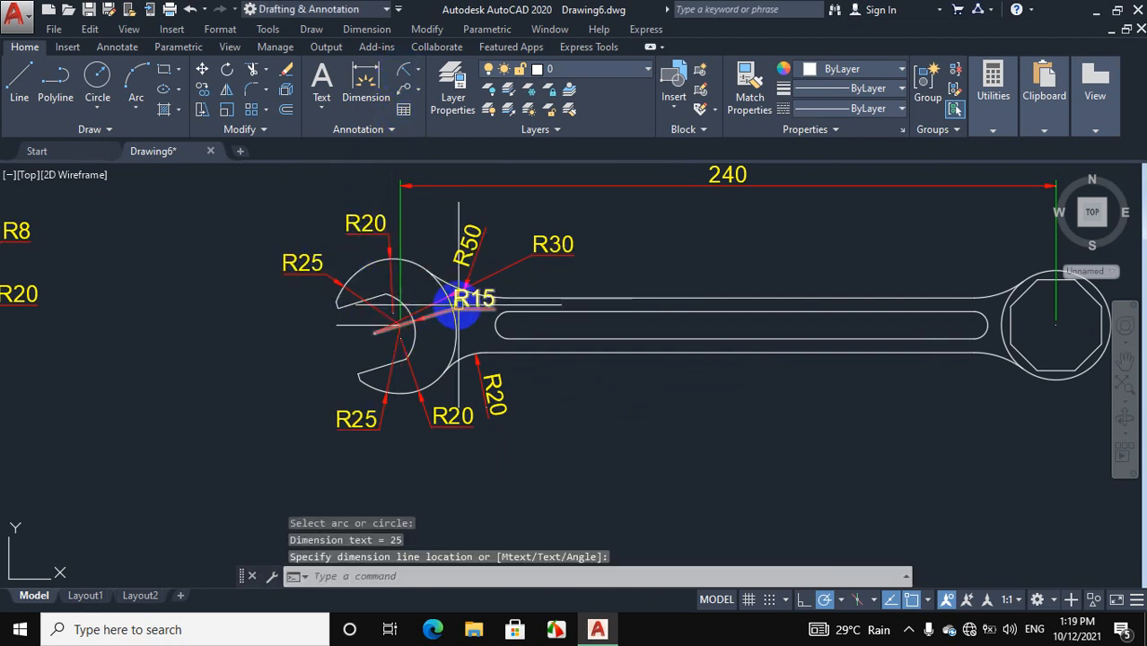
- Add radius dimensions to the handle slot's ring-side end, labeled below, and the upper fillet joining the handle to the ring end, labeled above
{"action": "left_click", "coordinate": [406, 72]}
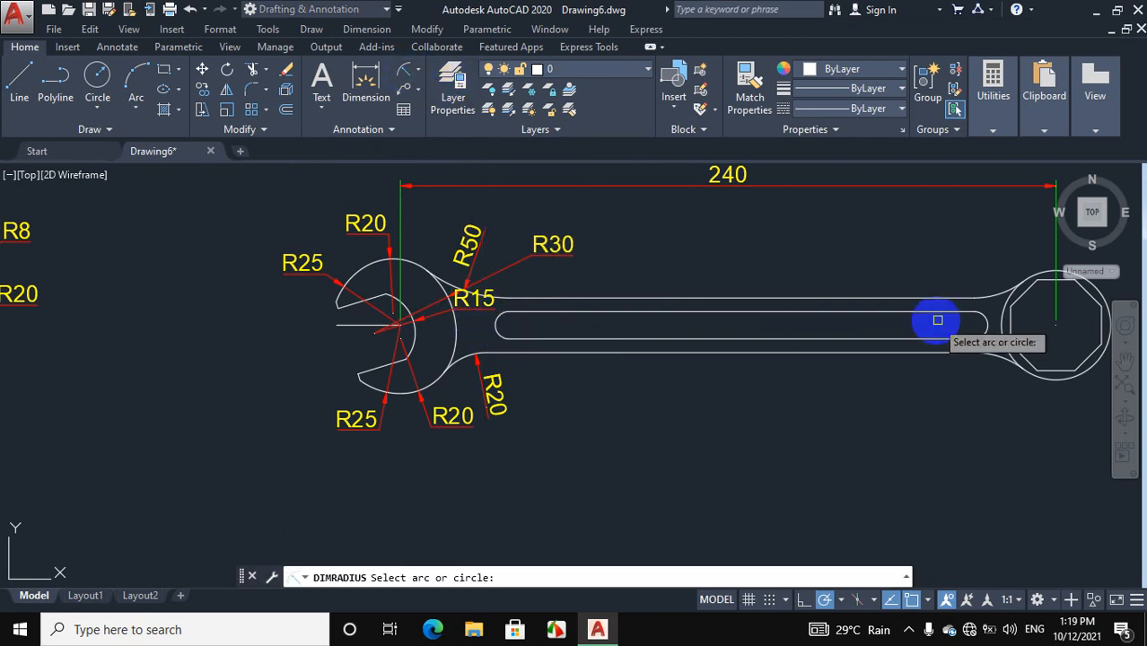
{"action": "left_click", "coordinate": [991, 325]}
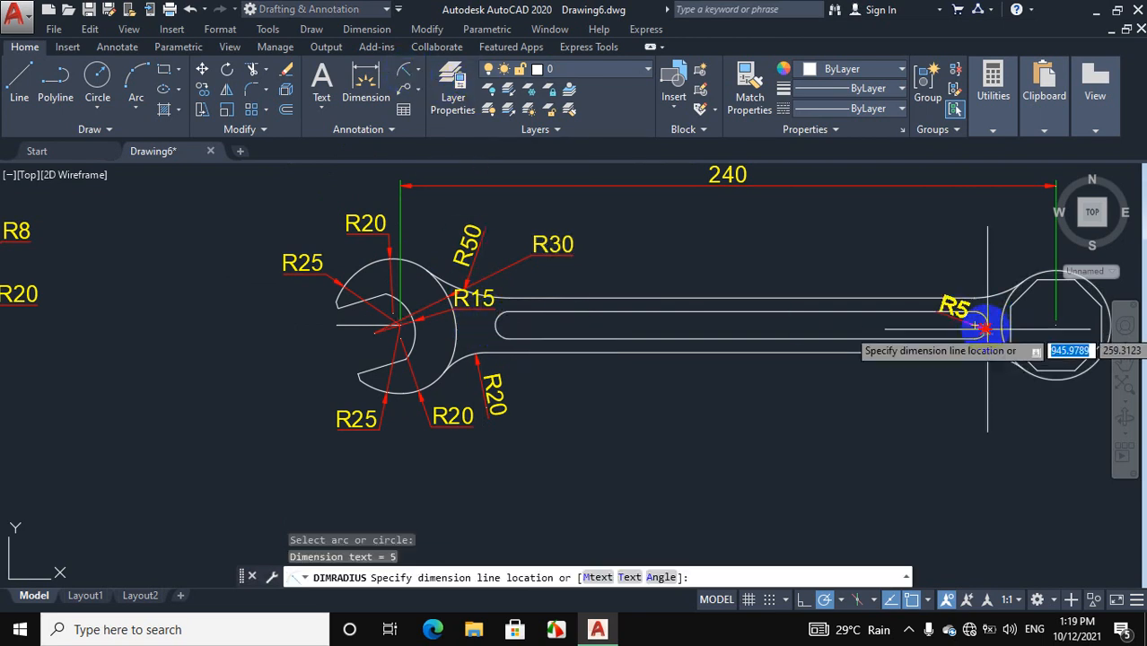
{"action": "left_click", "coordinate": [953, 377]}
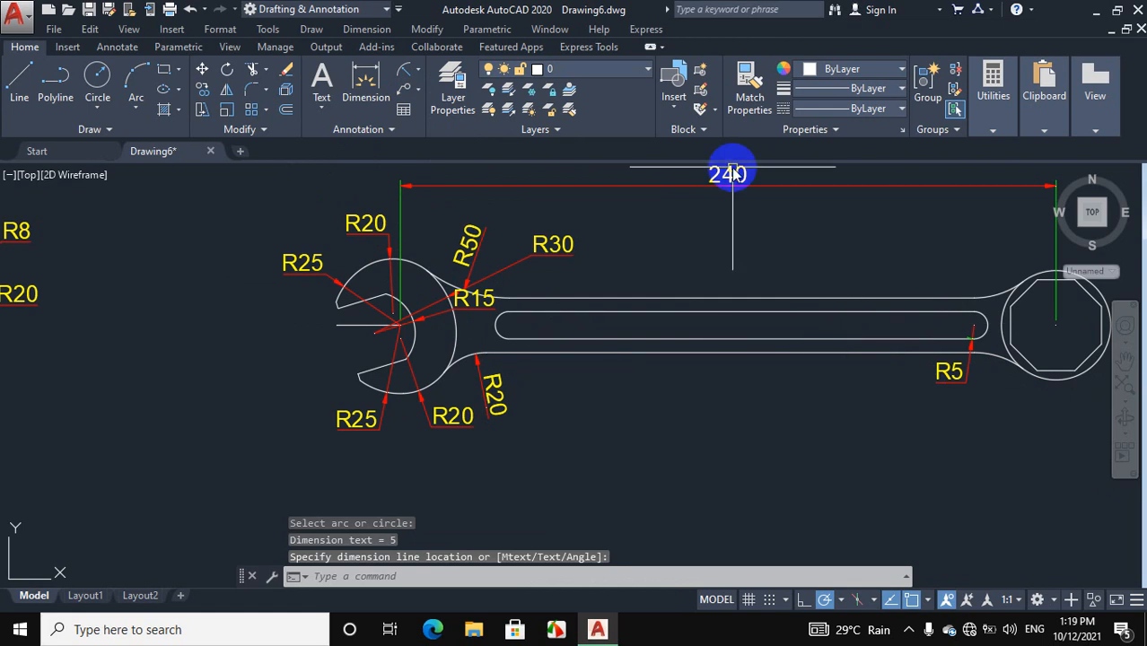
{"action": "left_click", "coordinate": [403, 70]}
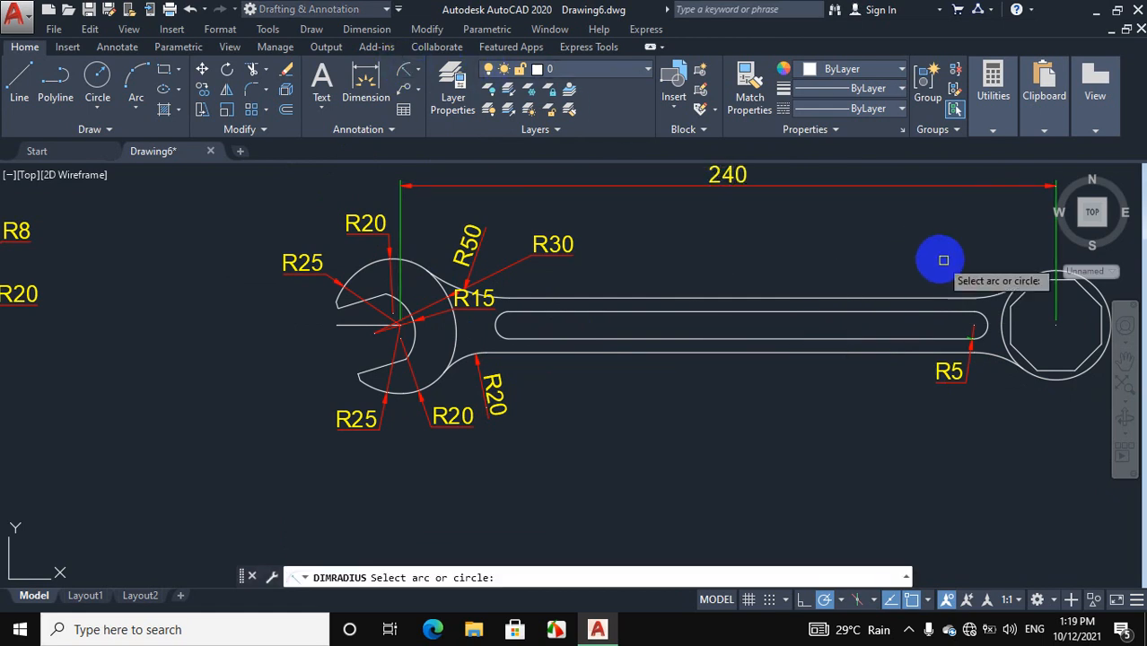
{"action": "left_click", "coordinate": [988, 285]}
{"action": "left_click", "coordinate": [994, 280]}
{"action": "scroll", "coordinate": [707, 289], "scroll_direction": "down", "scroll_amount": 2}
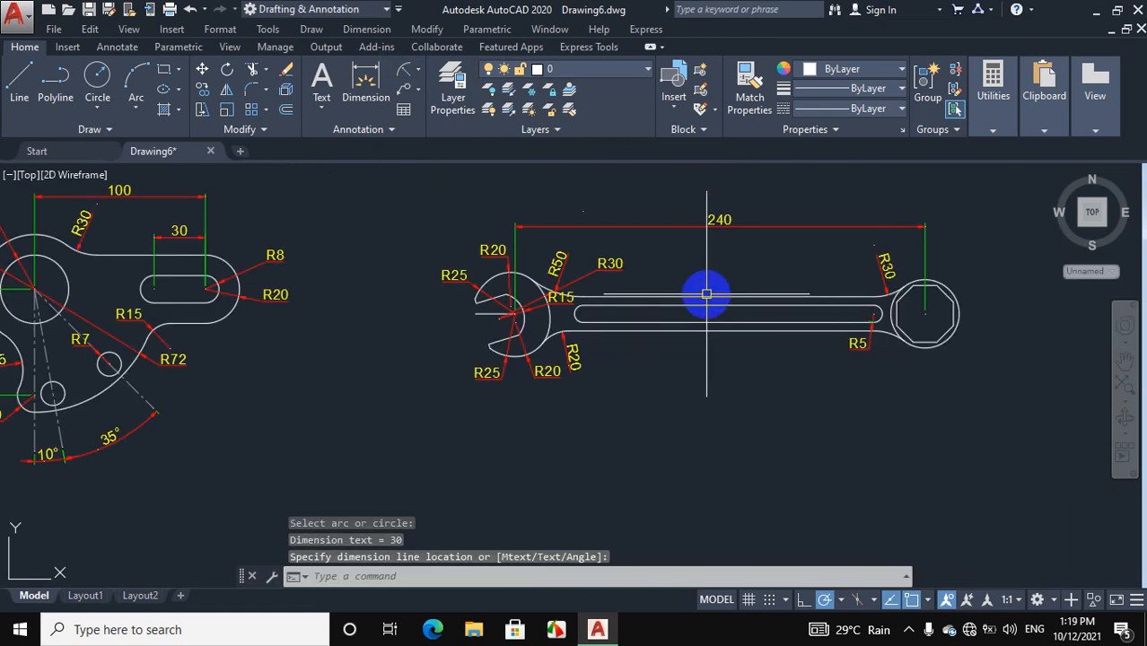
- Add an aligned dimension across the open jaw's mouth between the two jaw tips, placed outside the opening
{"action": "scroll", "coordinate": [853, 320], "scroll_direction": "up", "scroll_amount": 2}
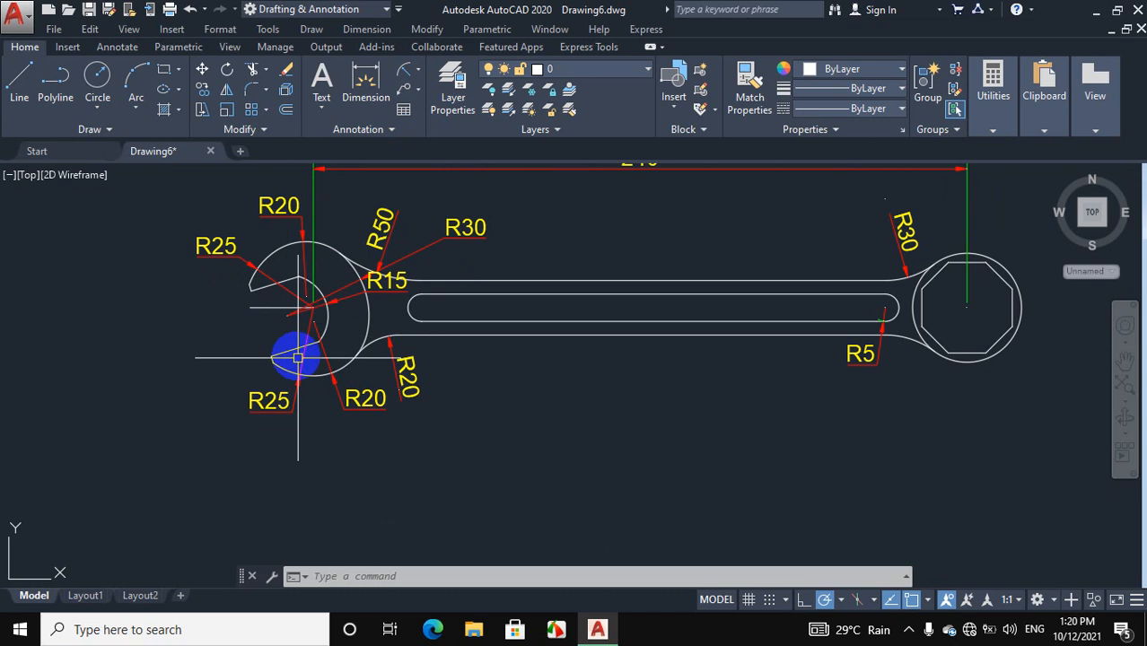
{"action": "left_click", "coordinate": [417, 76]}
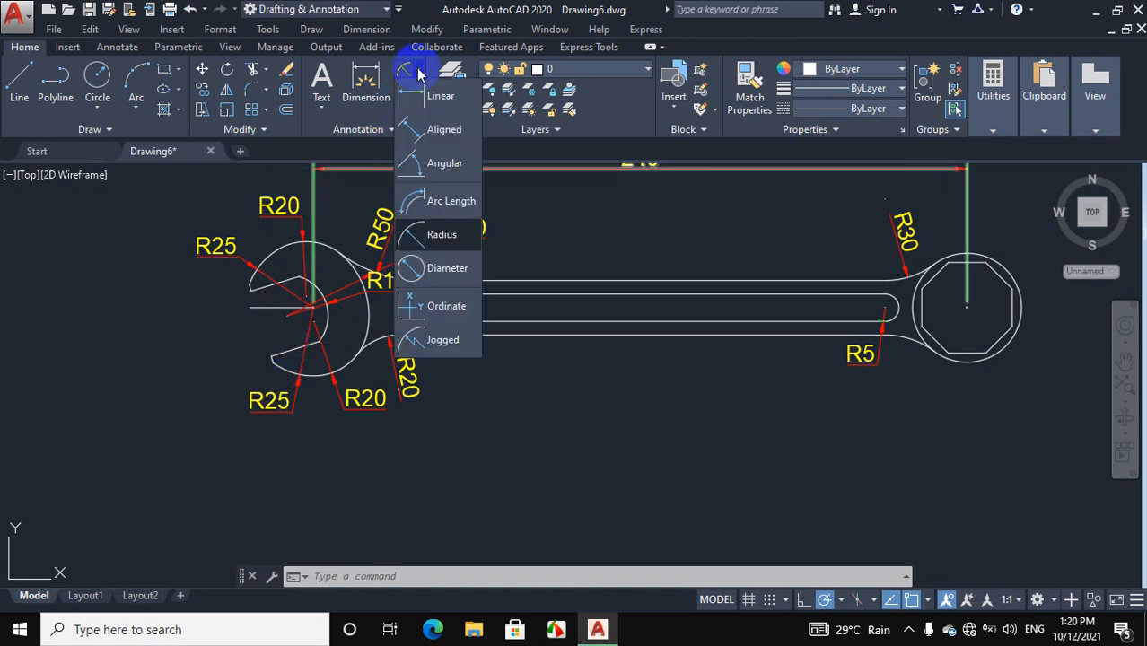
{"action": "left_click", "coordinate": [435, 131]}
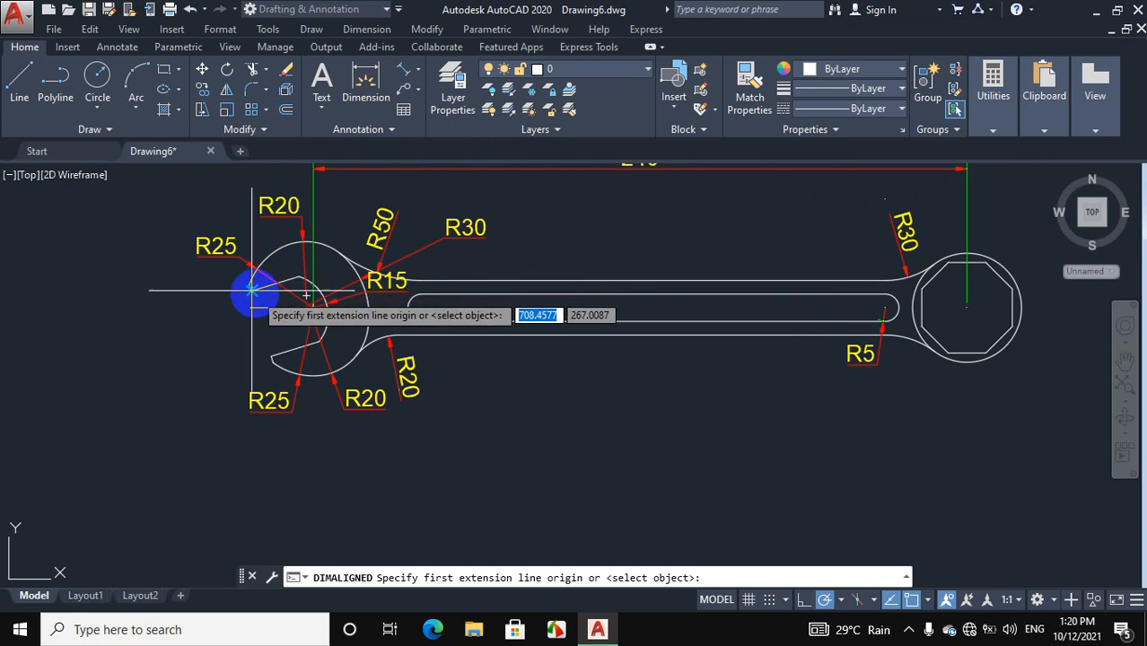
{"action": "left_click", "coordinate": [256, 302]}
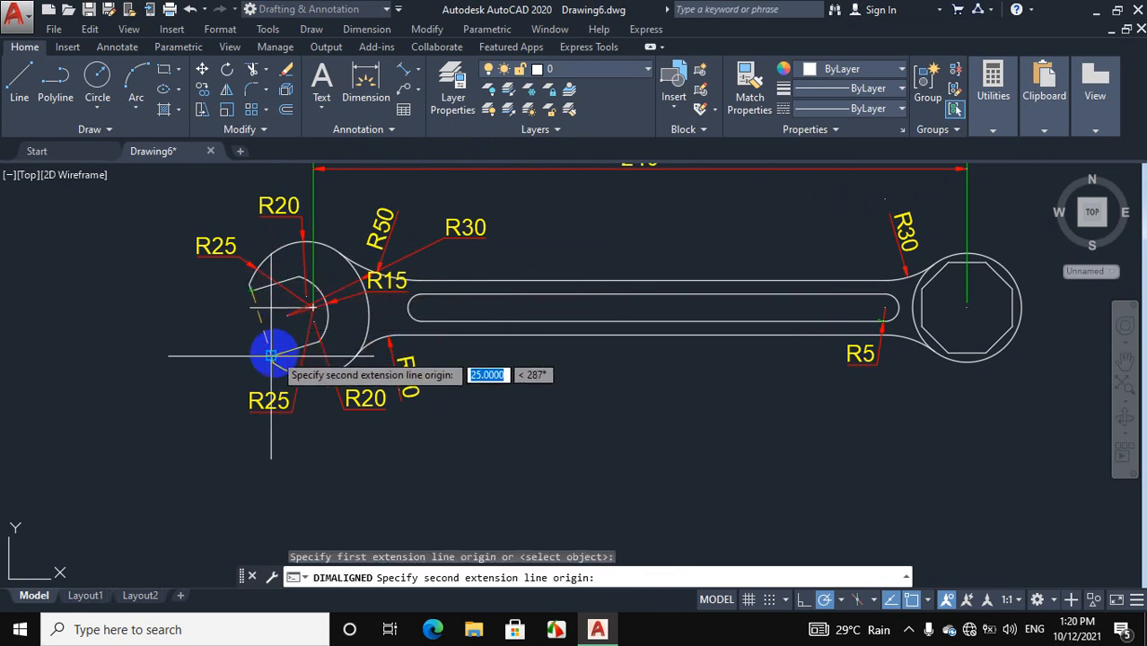
{"action": "left_click", "coordinate": [283, 354]}
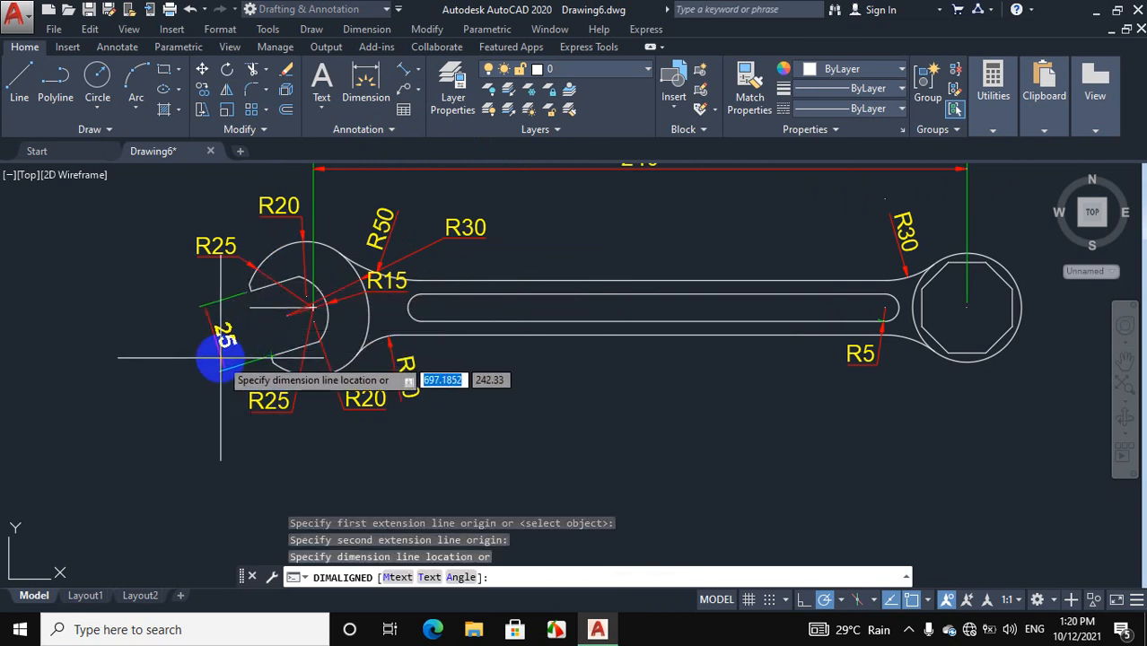
{"action": "left_click", "coordinate": [176, 359]}
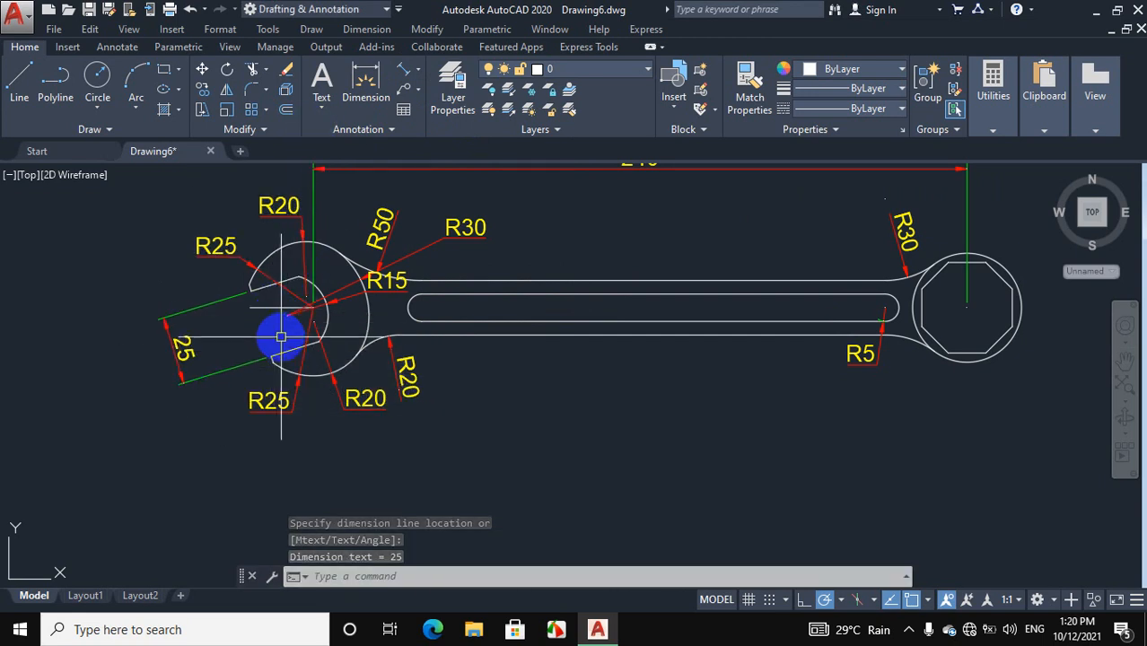
- Add an angular dimension between the jaw's horizontal centerline and the lower jaw's inner edge, placed at the jaw opening
{"action": "left_click", "coordinate": [418, 72]}
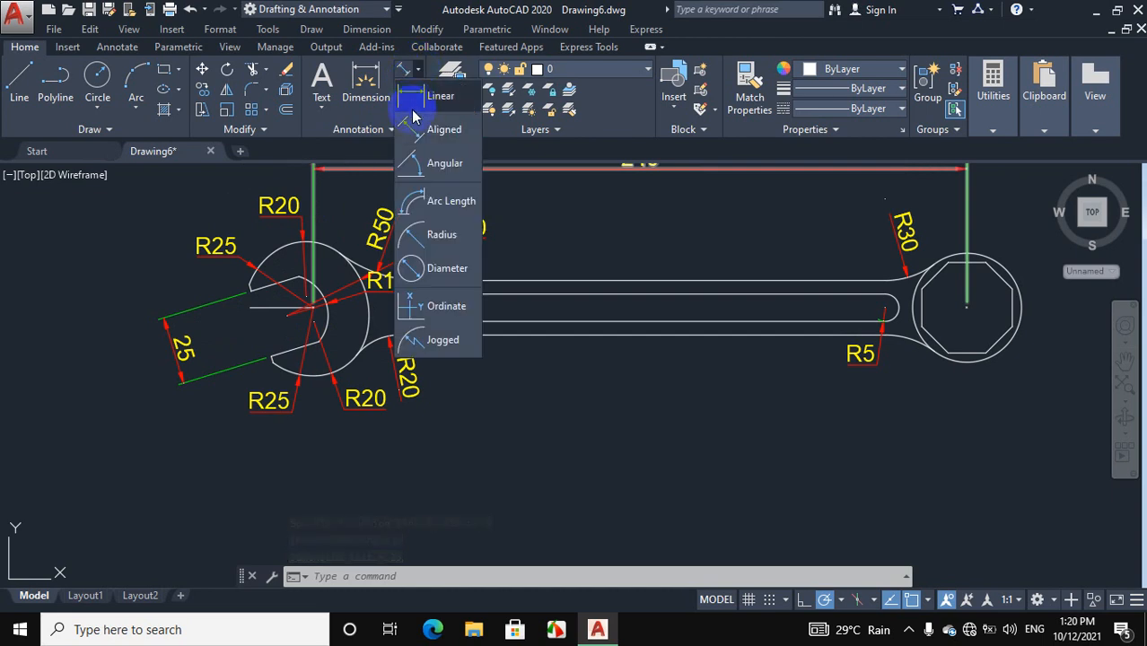
{"action": "left_click", "coordinate": [416, 159]}
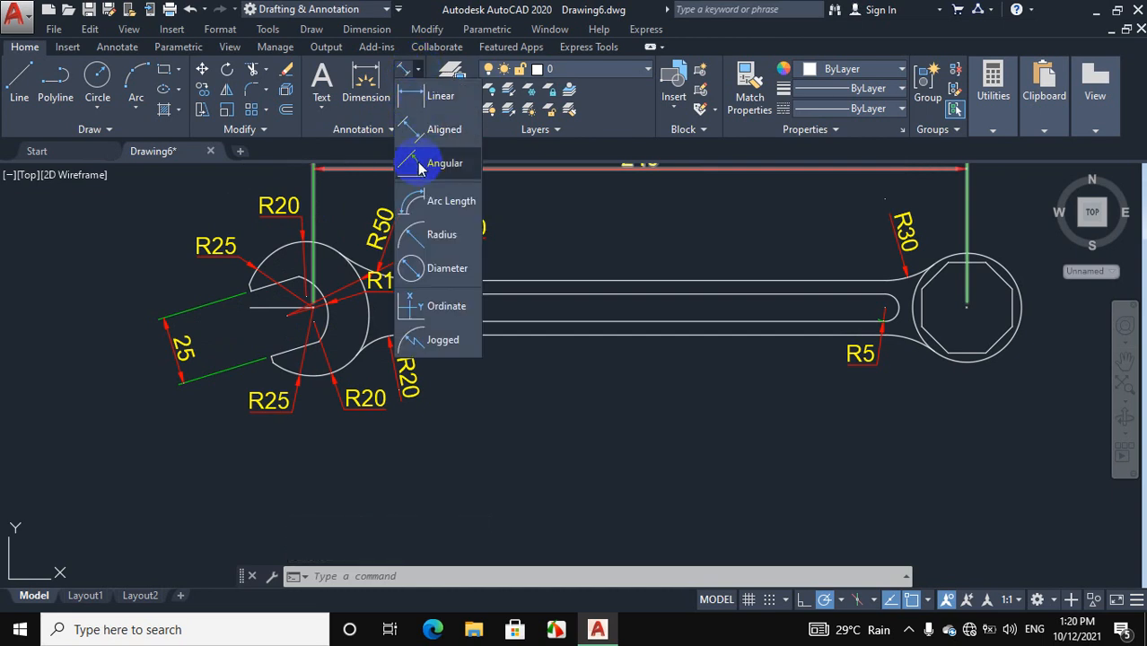
{"action": "left_click", "coordinate": [275, 308]}
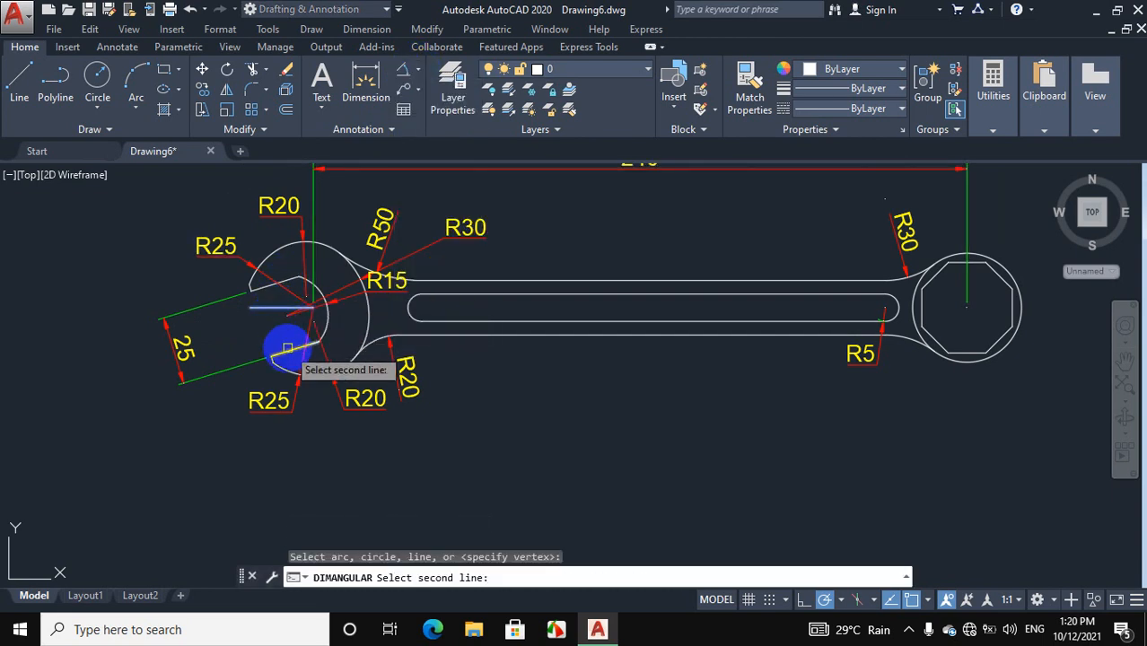
{"action": "left_click", "coordinate": [288, 349]}
{"action": "left_click", "coordinate": [261, 334]}
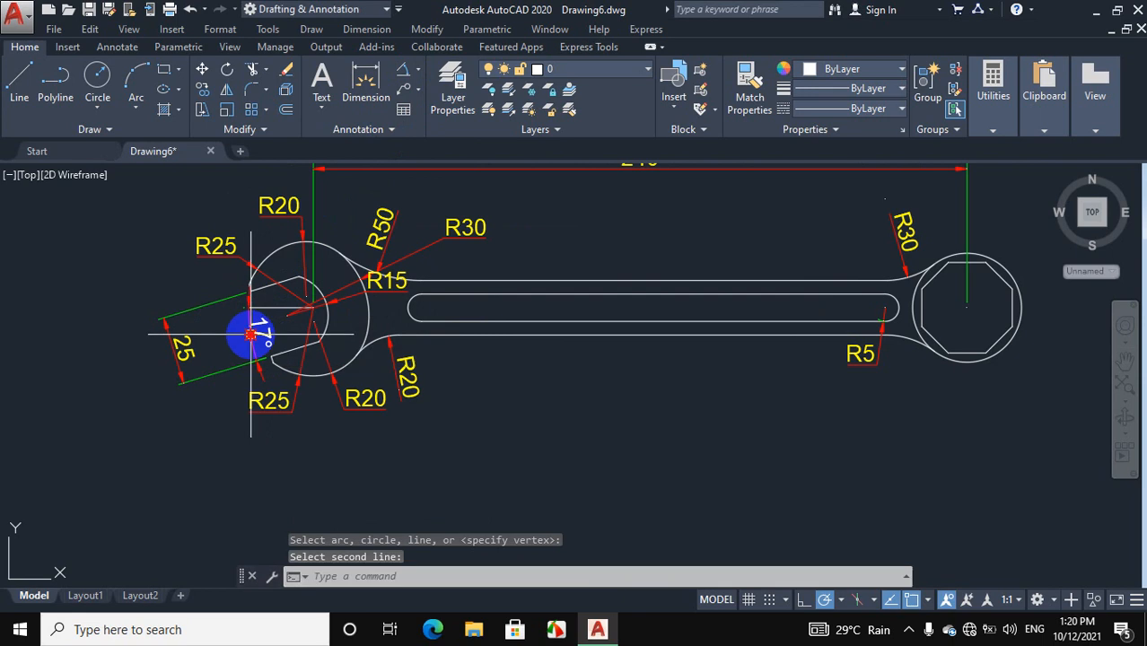
{"action": "scroll", "coordinate": [333, 354], "scroll_direction": "down", "scroll_amount": 3}
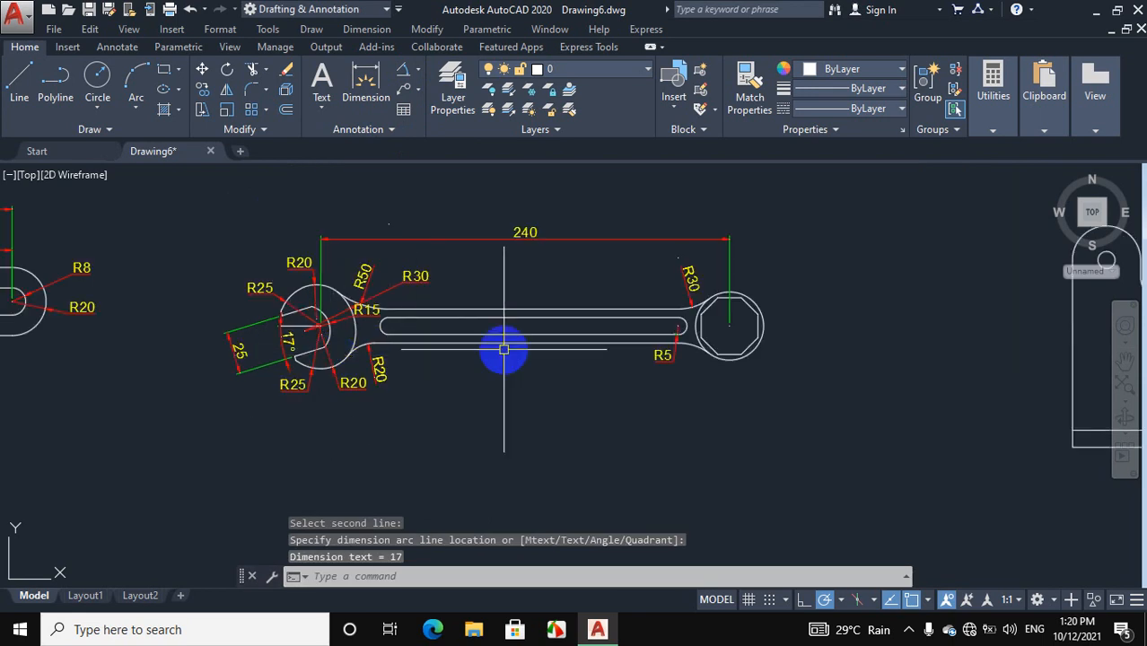
- Add a vertical linear dimension between the handle's upper edge and the slot's upper edge, placed near the handle's middle
{"action": "scroll", "coordinate": [505, 345], "scroll_direction": "up", "scroll_amount": 3}
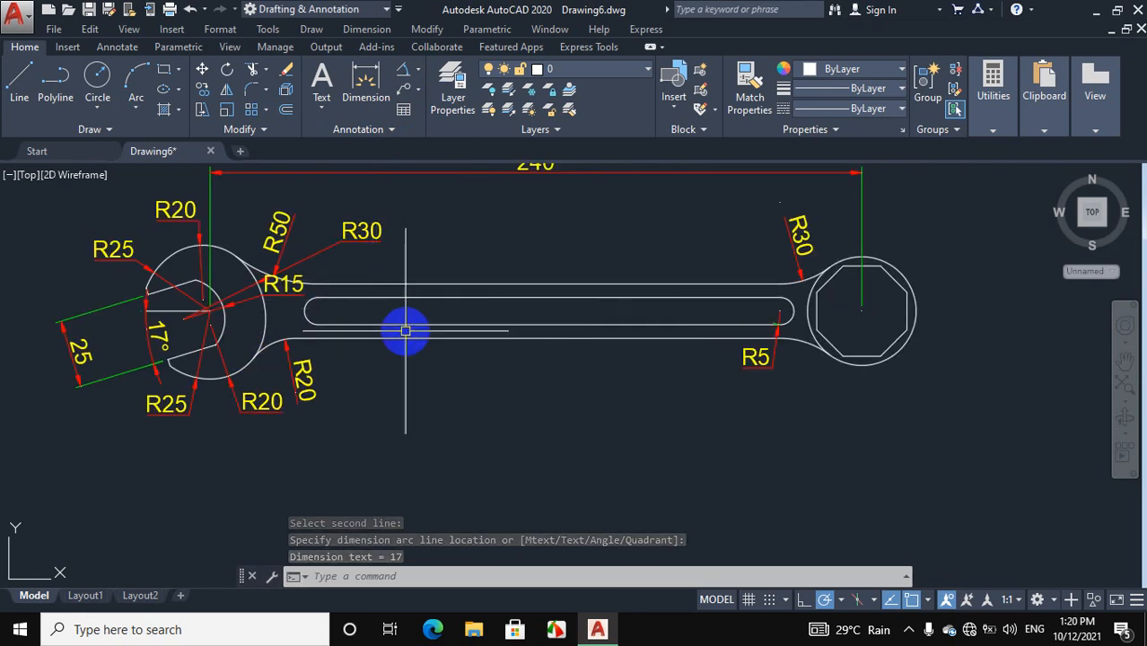
{"action": "left_click", "coordinate": [415, 72]}
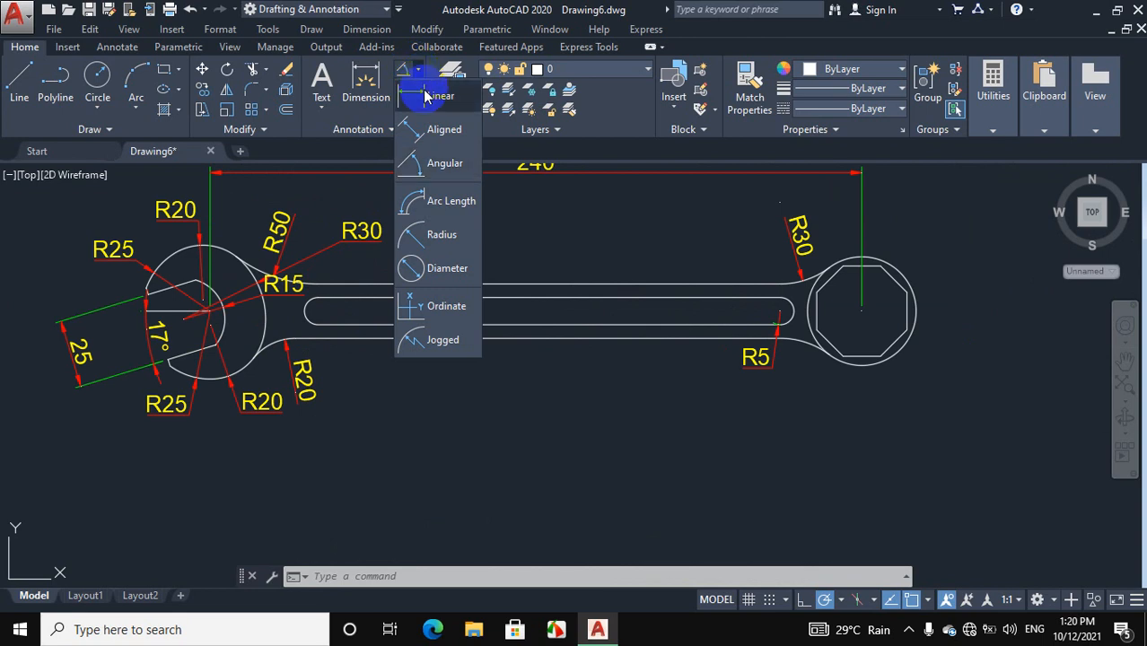
{"action": "left_click", "coordinate": [426, 96]}
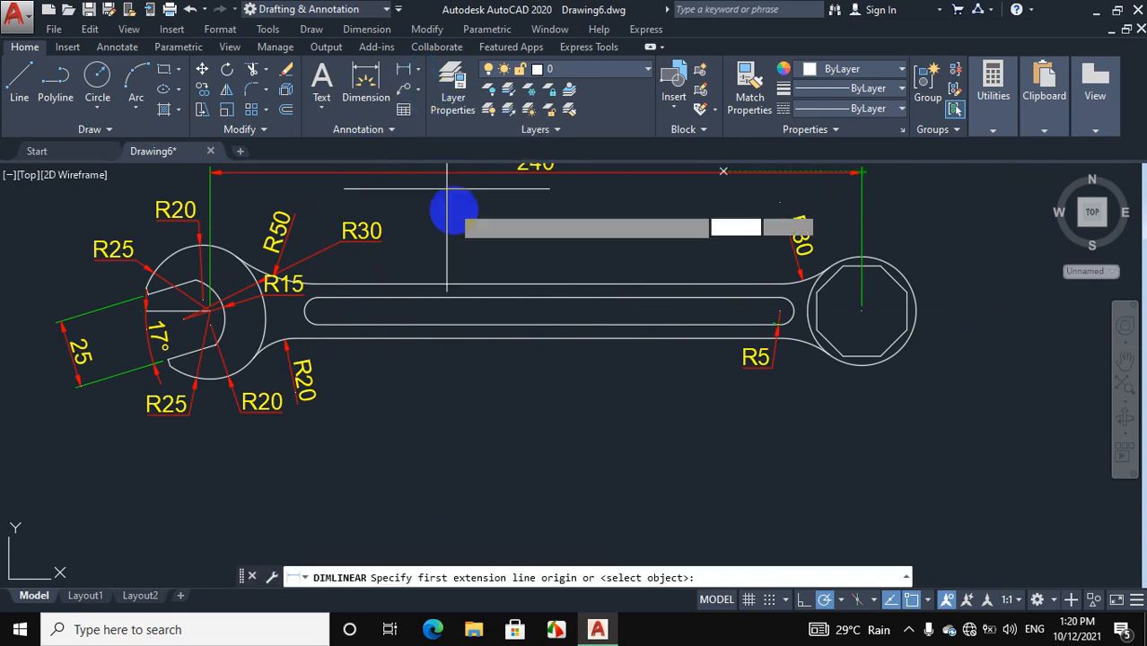
{"action": "left_click", "coordinate": [462, 283]}
{"action": "left_click", "coordinate": [461, 298]}
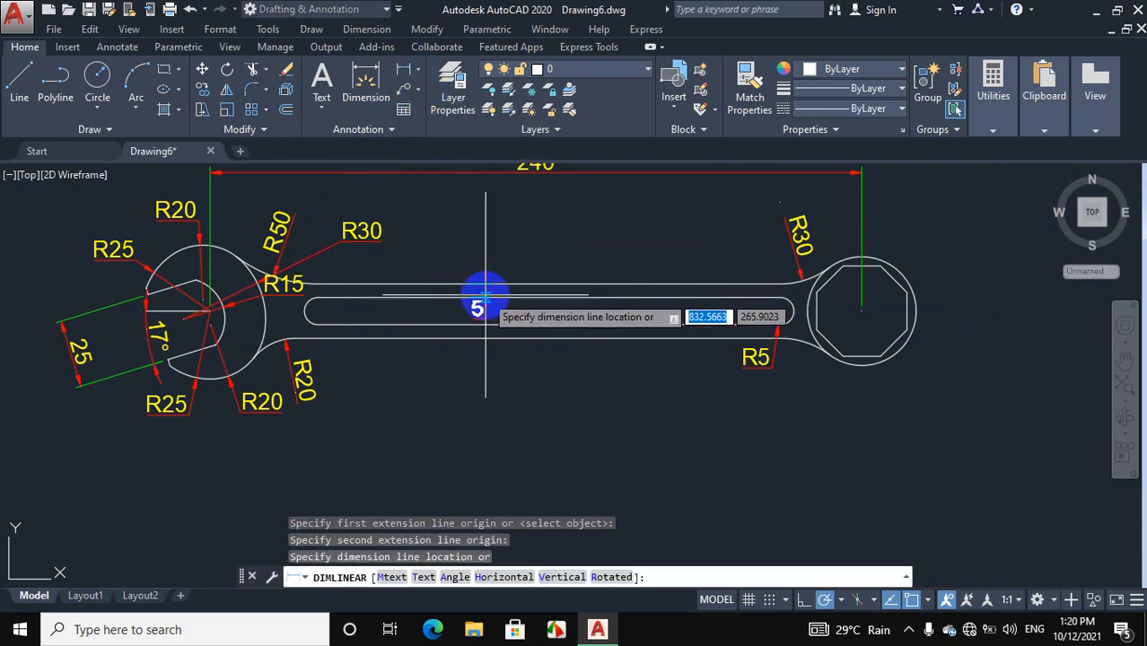
{"action": "left_click", "coordinate": [485, 295]}
- Add a vertical linear dimension from the handle's upper edge to the slot's lower edge, placed inside the handle toward the open head
{"action": "left_click", "coordinate": [403, 74]}
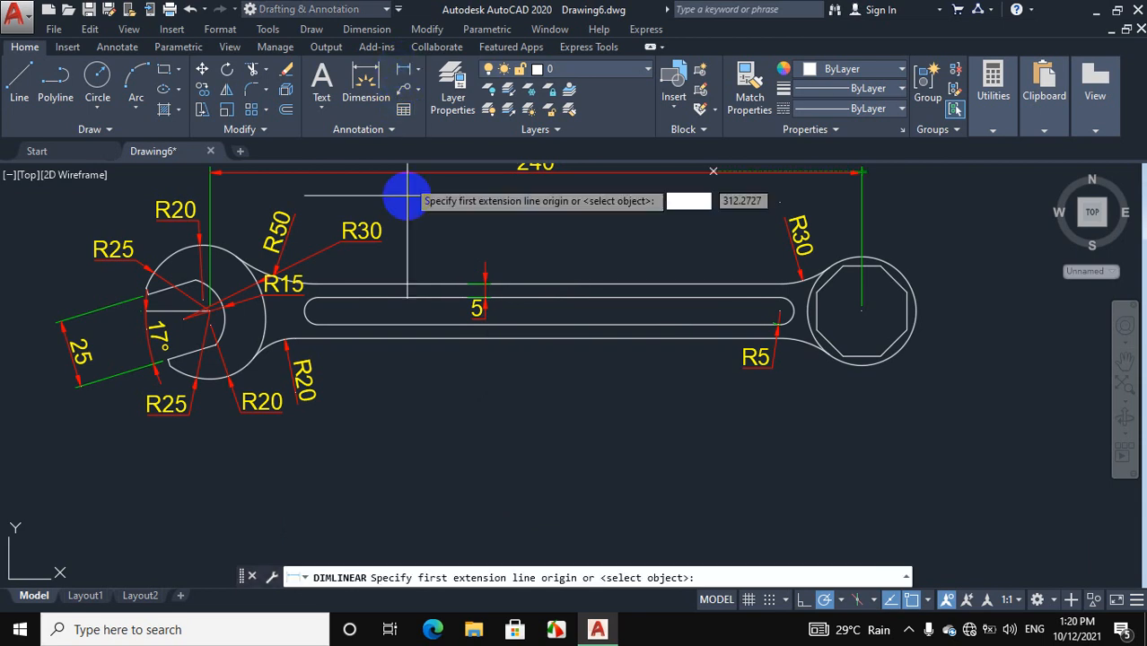
{"action": "left_click", "coordinate": [427, 284]}
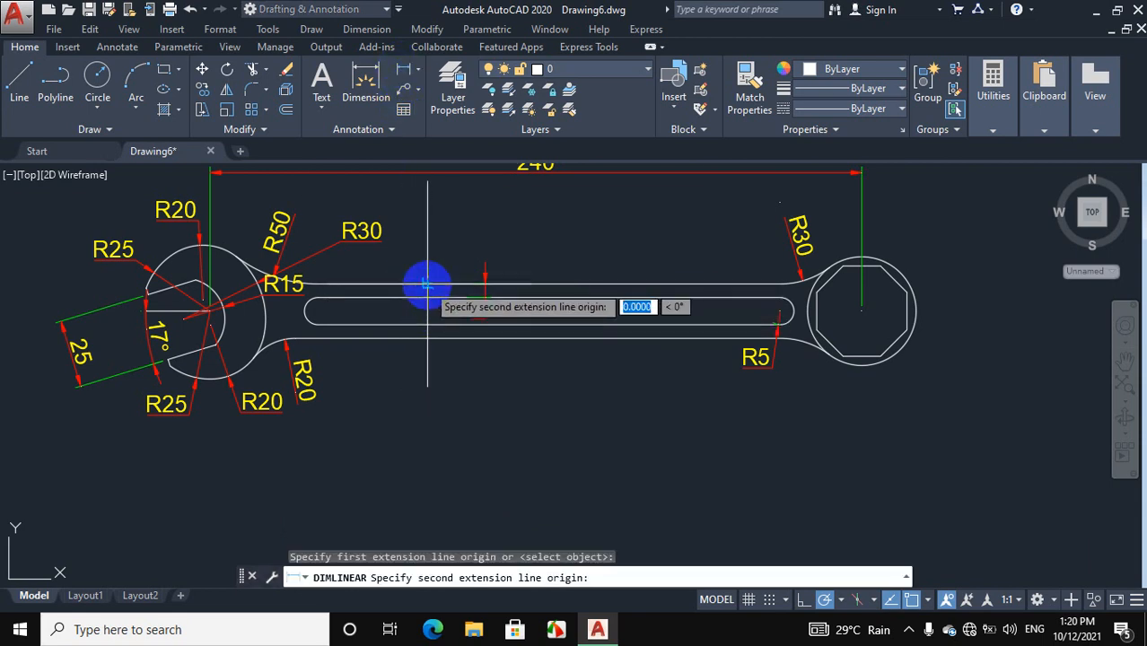
{"action": "left_click", "coordinate": [424, 336]}
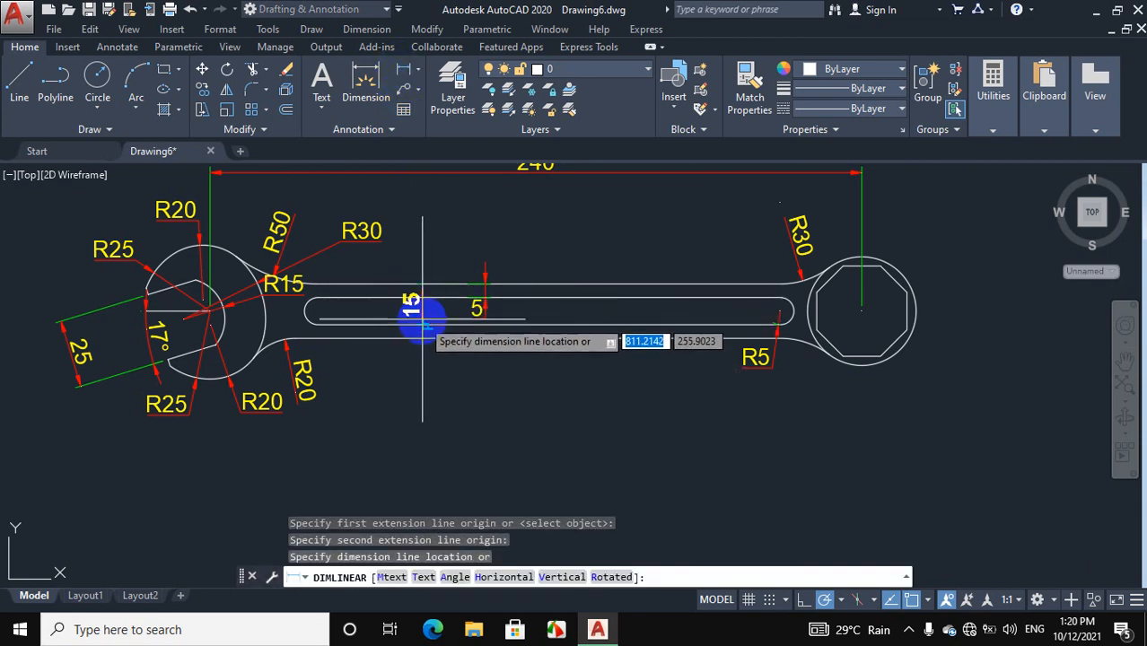
{"action": "left_click", "coordinate": [427, 318]}
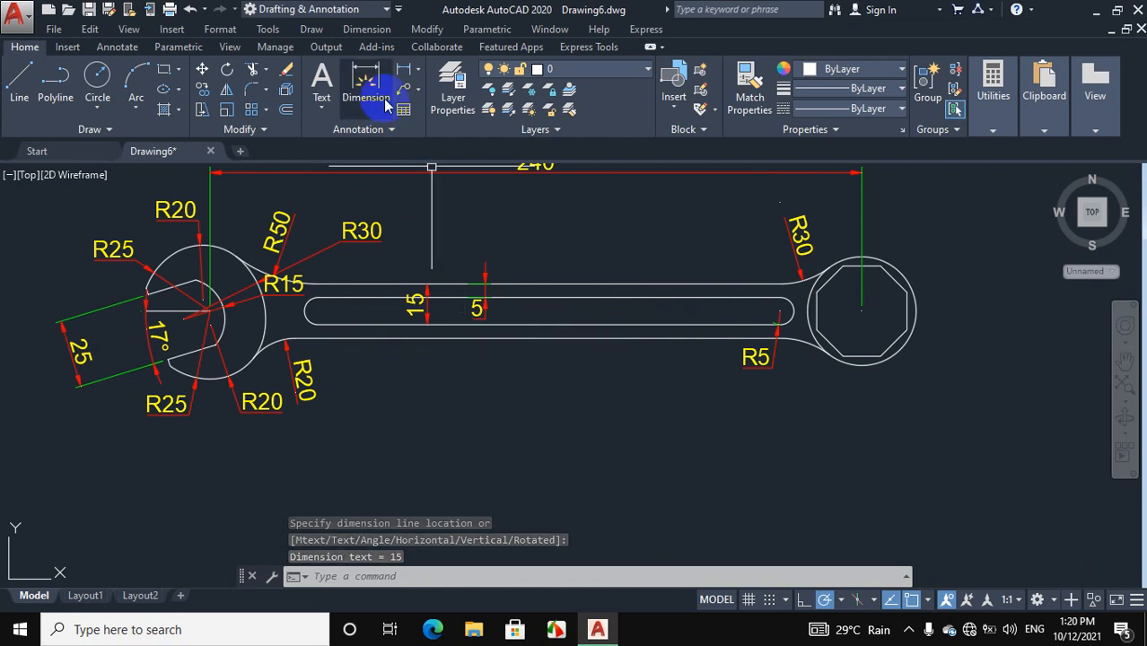
- Add a vertical linear dimension across the slot's width between its upper and lower edges, placed toward the ring end
{"action": "left_click", "coordinate": [403, 69]}
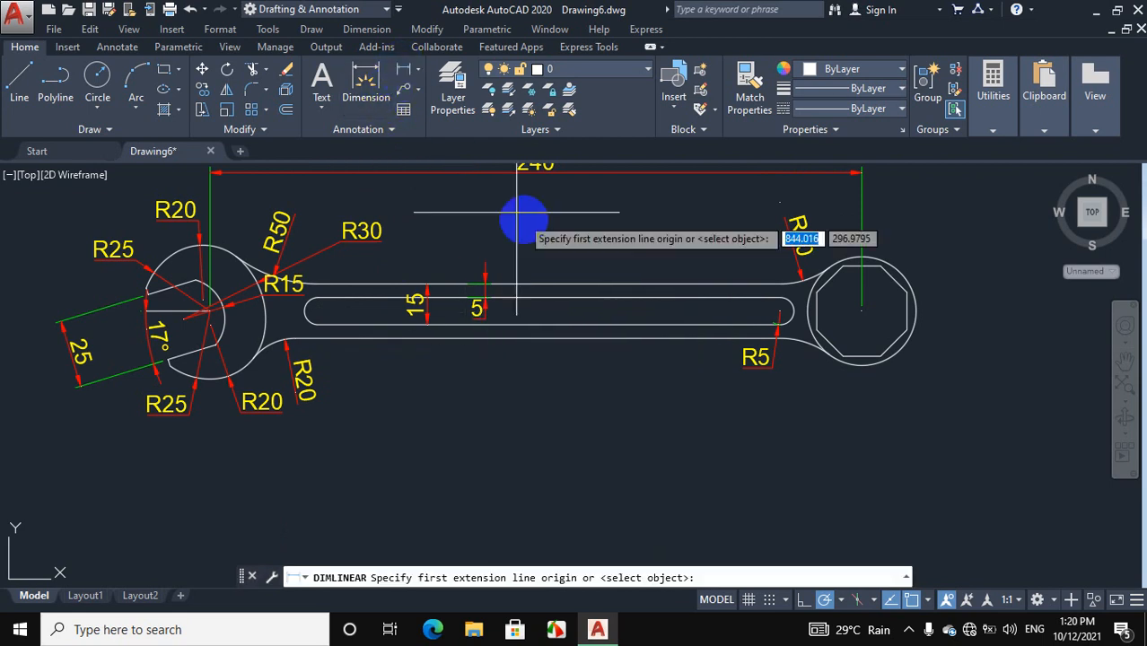
{"action": "left_click", "coordinate": [549, 297]}
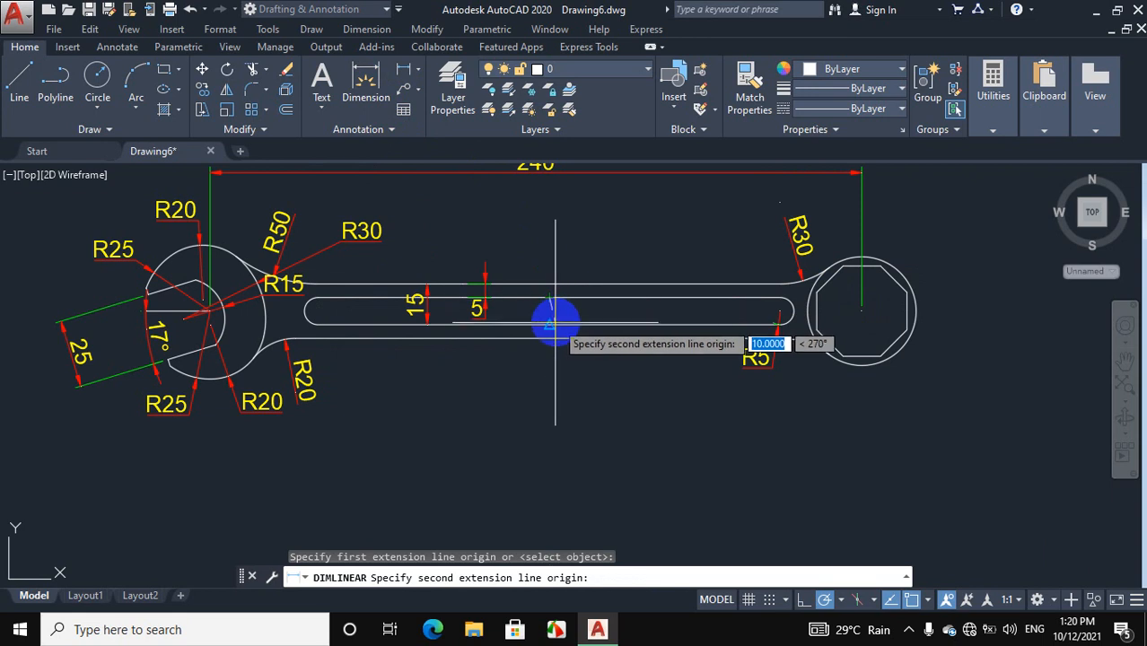
{"action": "left_click", "coordinate": [550, 323]}
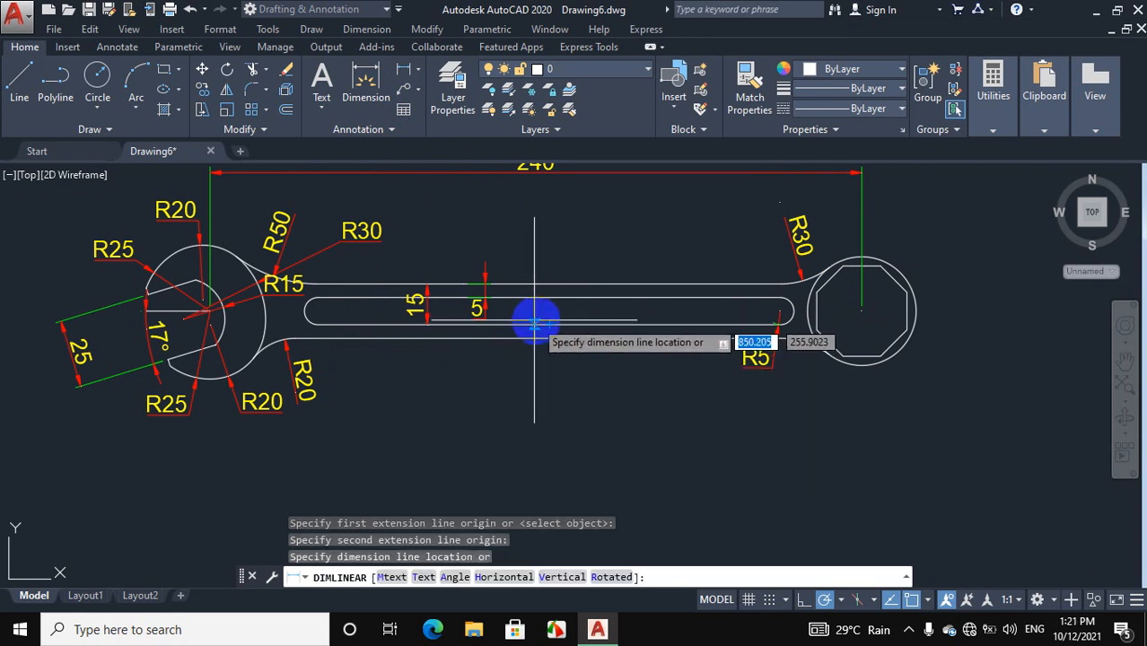
{"action": "left_click", "coordinate": [571, 325]}
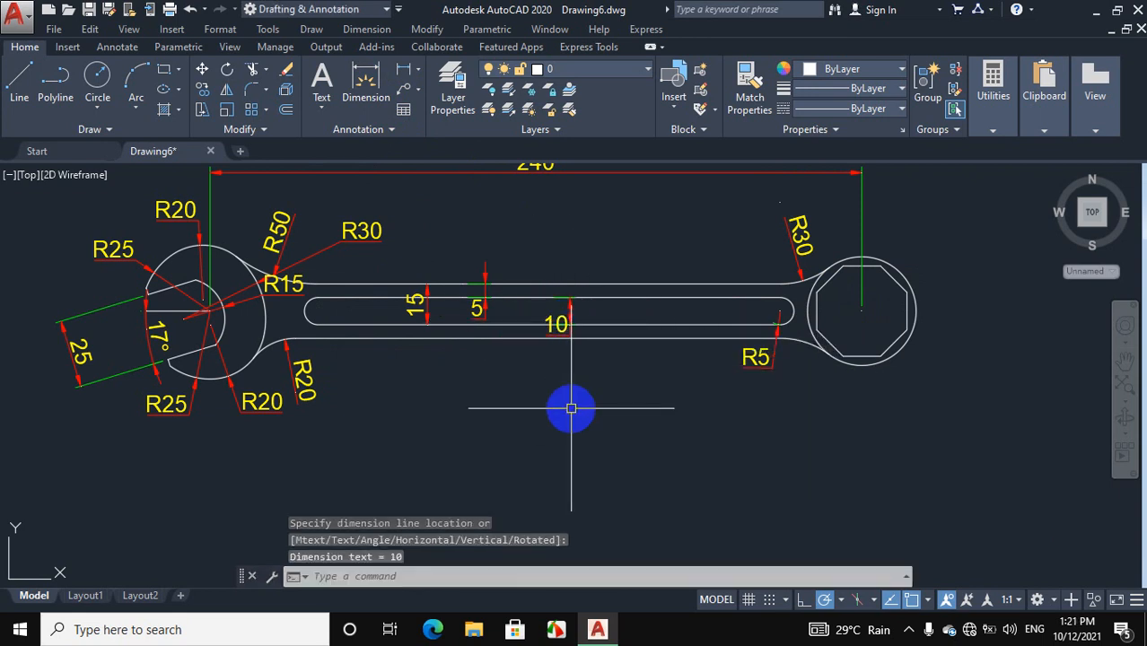
- Add an aligned dimension between two opposite corners of the ring end's octagon, placed below the ring
{"action": "left_click", "coordinate": [416, 72]}
{"action": "left_click", "coordinate": [435, 162]}
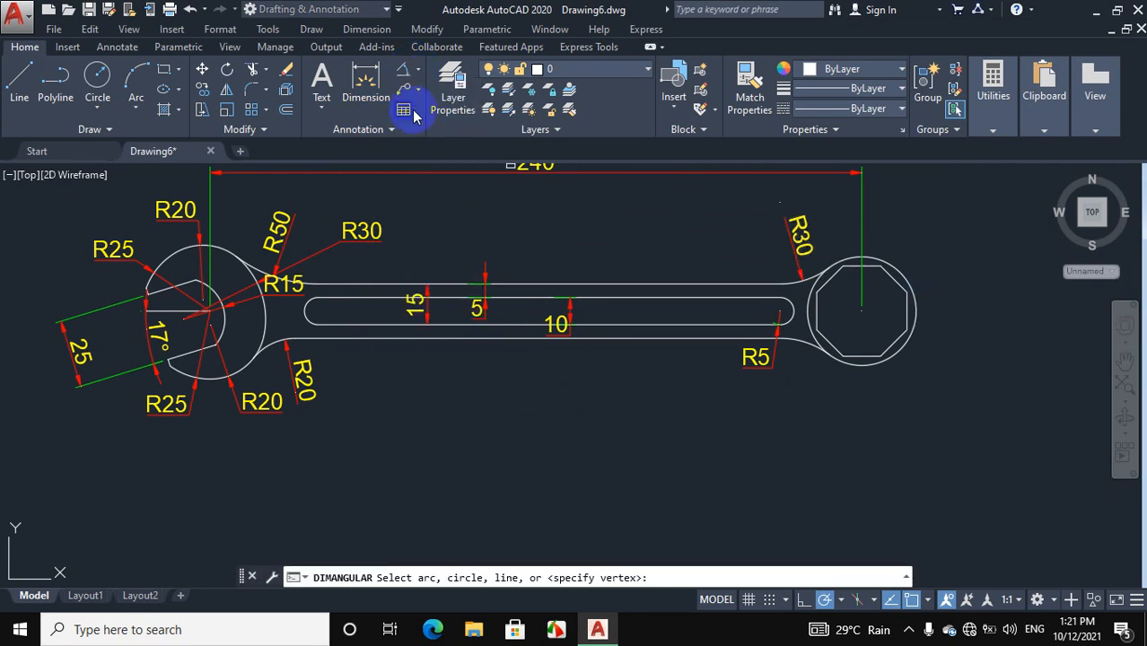
{"action": "left_click", "coordinate": [416, 71]}
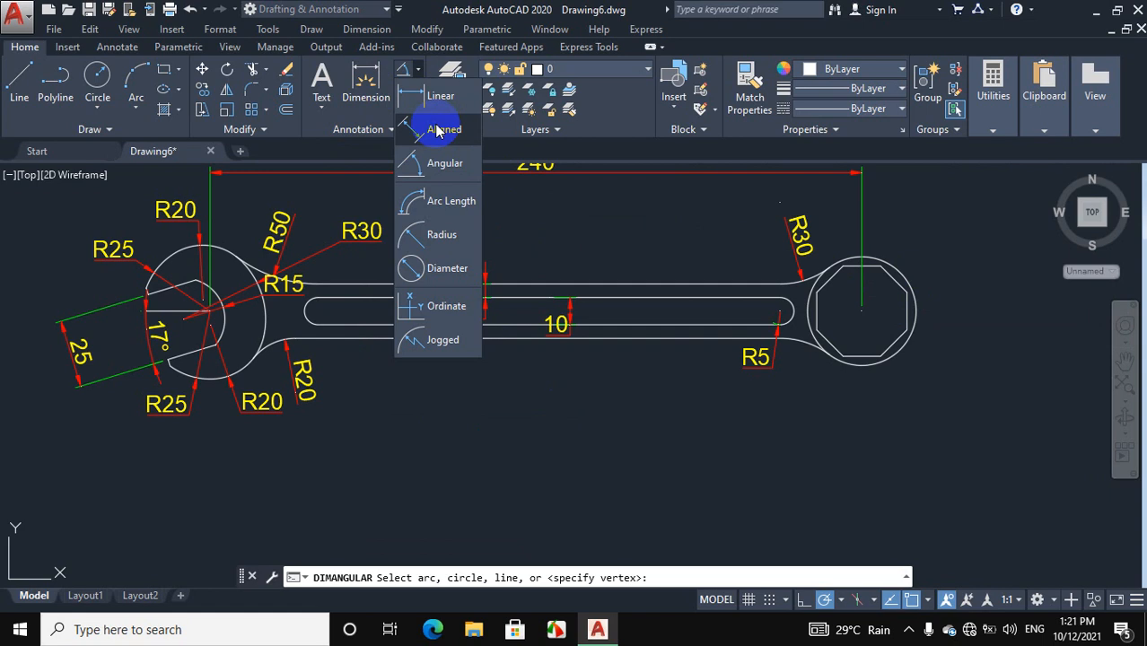
{"action": "left_click", "coordinate": [439, 132]}
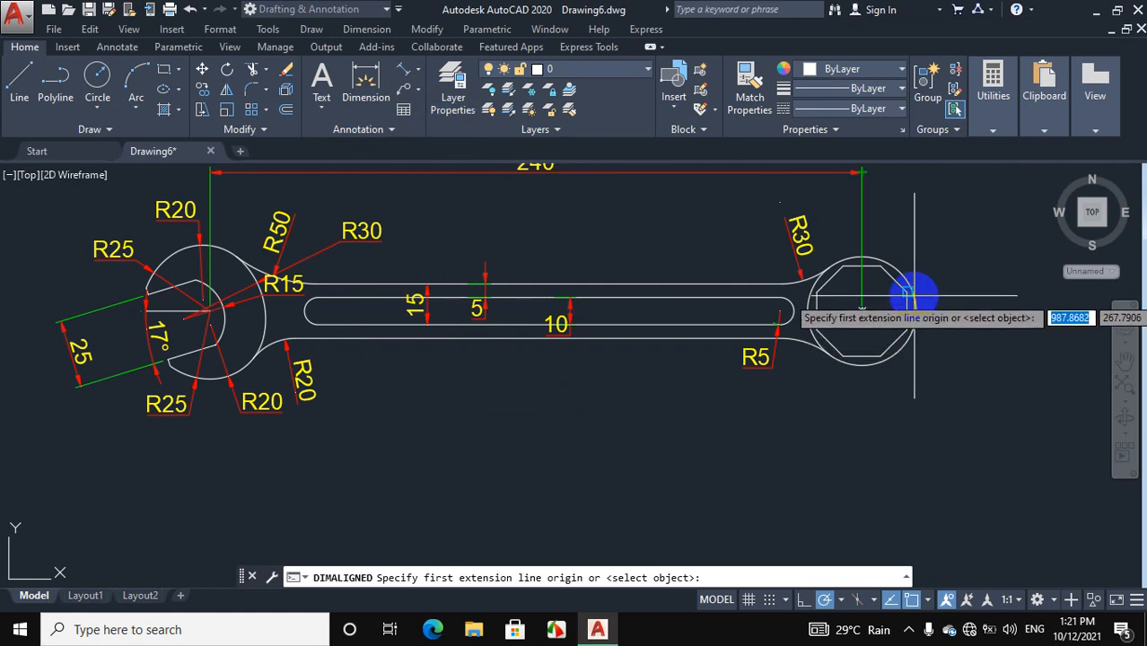
{"action": "left_click", "coordinate": [906, 291]}
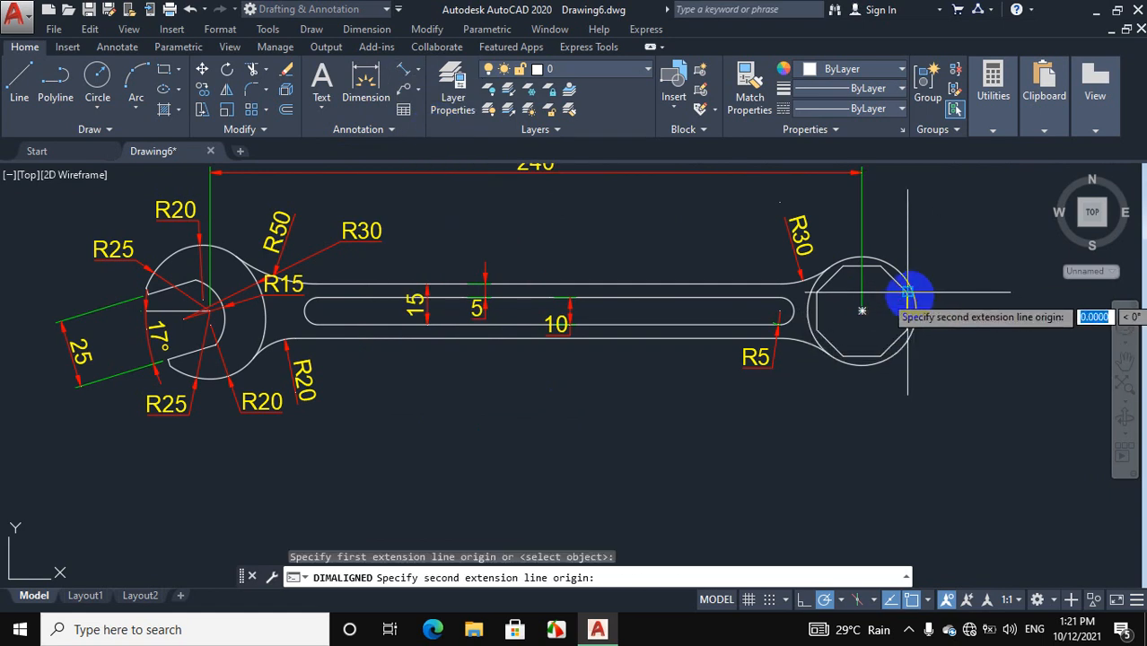
{"action": "left_click", "coordinate": [820, 331]}
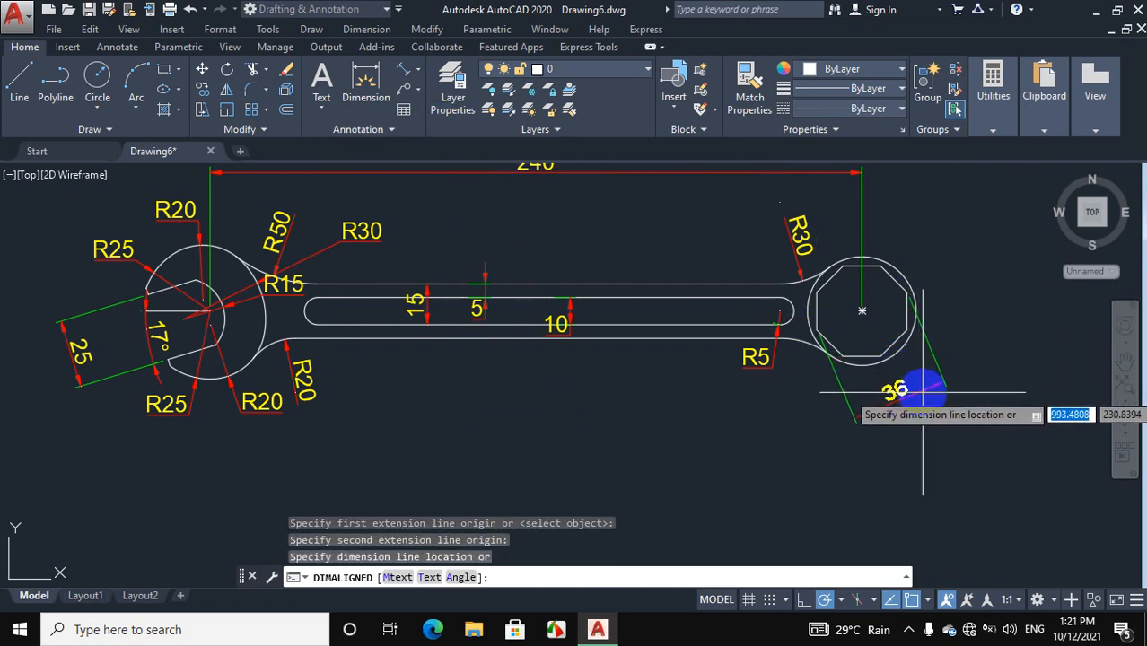
{"action": "left_click", "coordinate": [893, 406]}
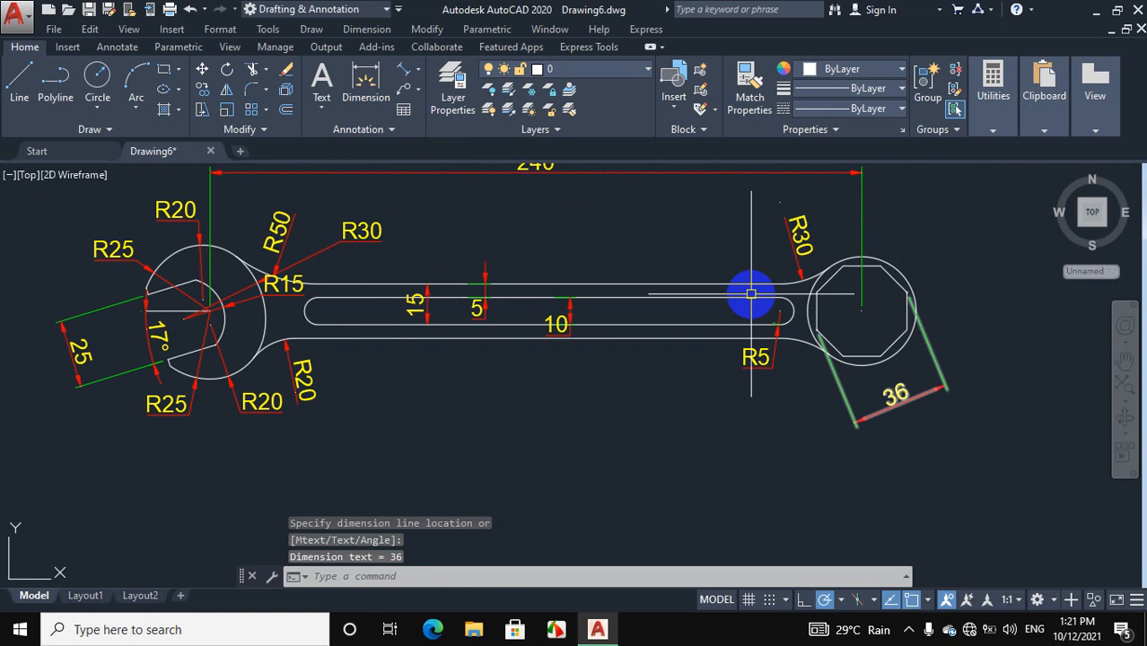
- Add a diameter dimension to the ring end's outer circle, with the label outside its upper edge
{"action": "left_click", "coordinate": [416, 71]}
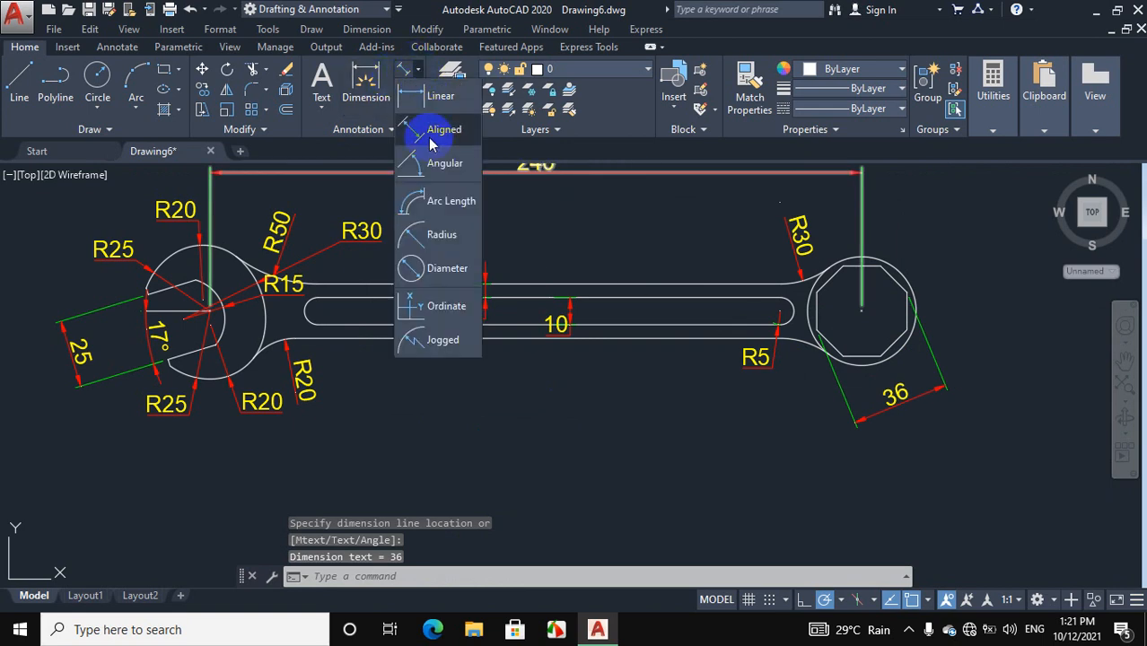
{"action": "left_click", "coordinate": [446, 269]}
{"action": "left_click", "coordinate": [881, 259]}
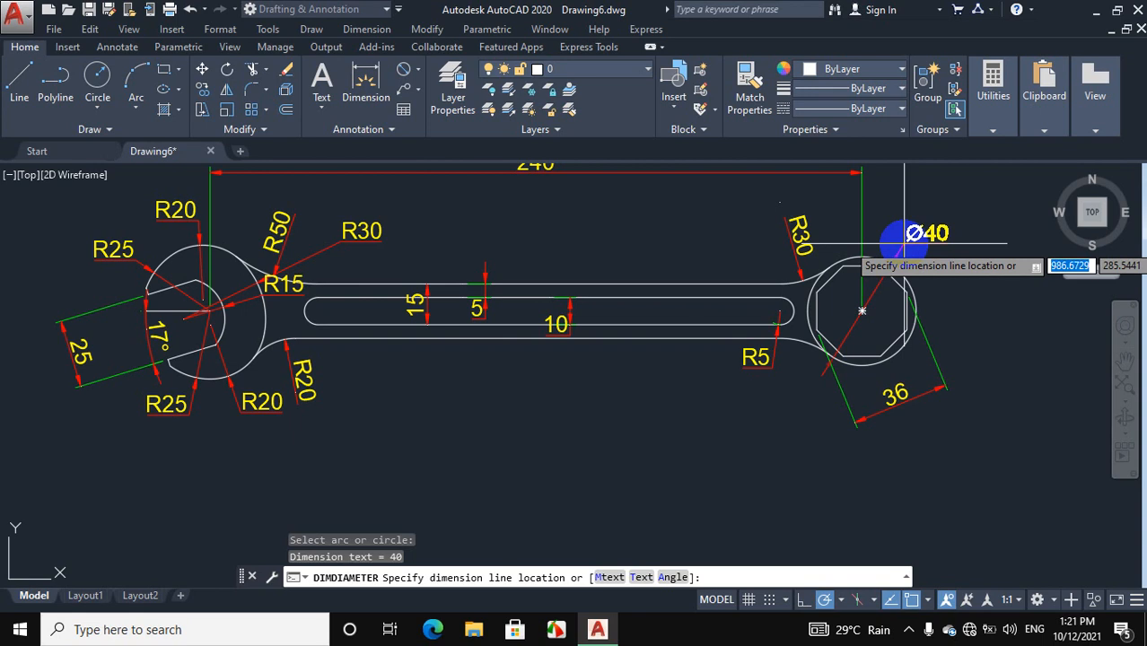
{"action": "left_click", "coordinate": [912, 236]}
- Add a horizontal linear dimension along the full length of the undimensioned bracket's base, placed below it
{"action": "scroll", "coordinate": [649, 339], "scroll_direction": "down", "scroll_amount": 2}
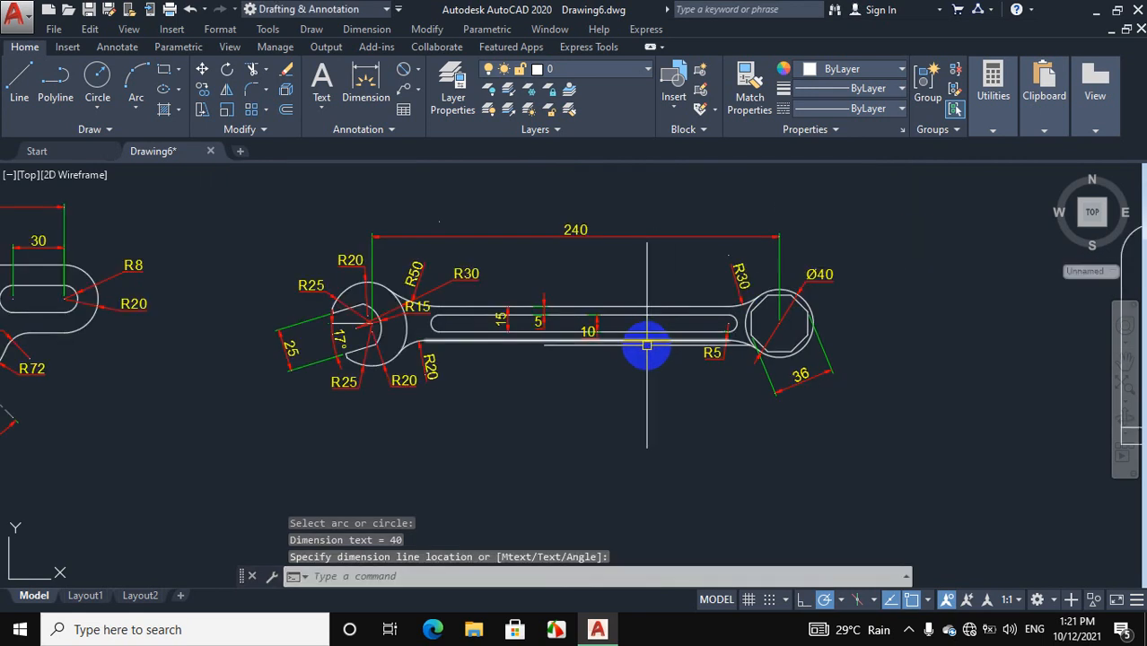
{"action": "scroll", "coordinate": [682, 341], "scroll_direction": "down", "scroll_amount": 2}
{"action": "scroll", "coordinate": [929, 353], "scroll_direction": "up", "scroll_amount": 1}
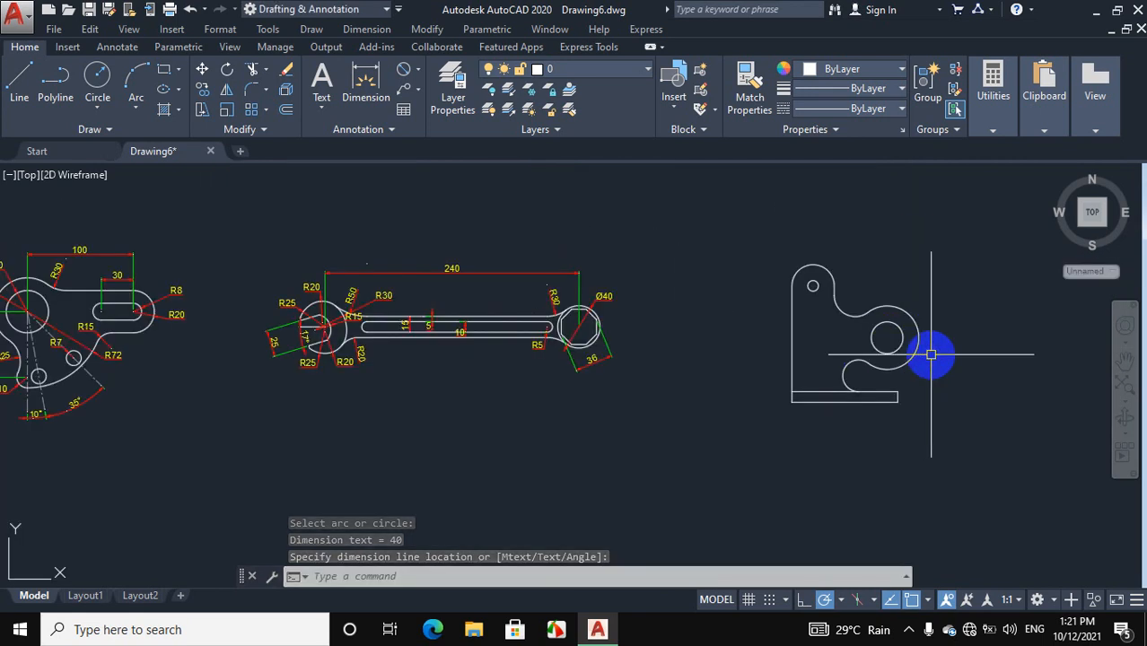
{"action": "scroll", "coordinate": [931, 355], "scroll_direction": "up", "scroll_amount": 1}
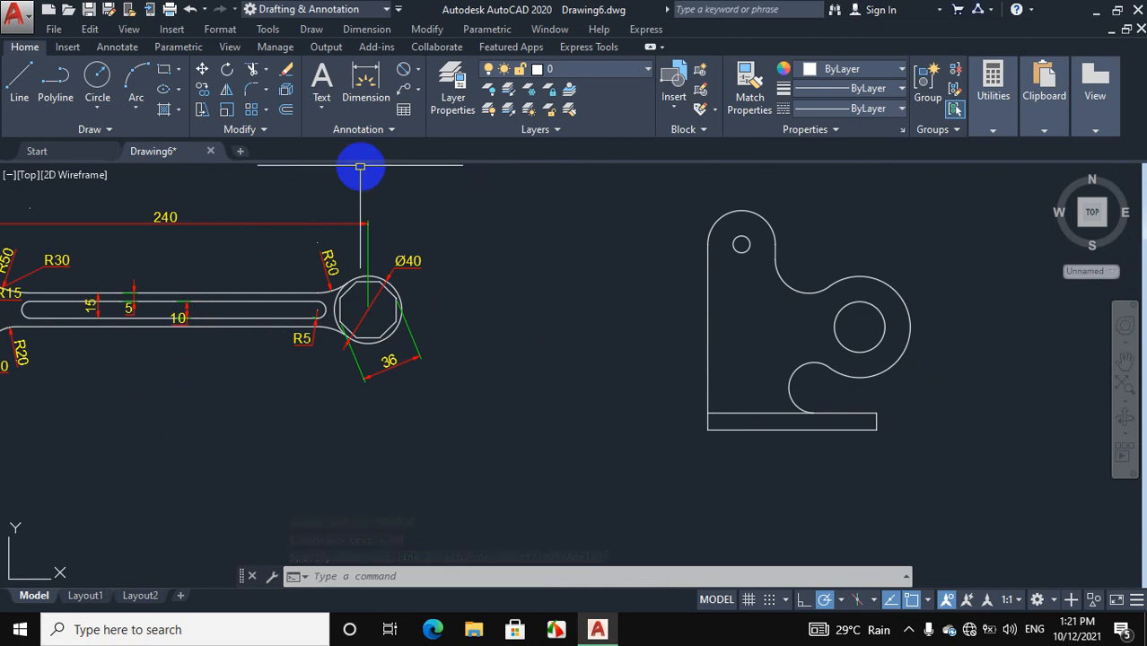
{"action": "left_click", "coordinate": [417, 72]}
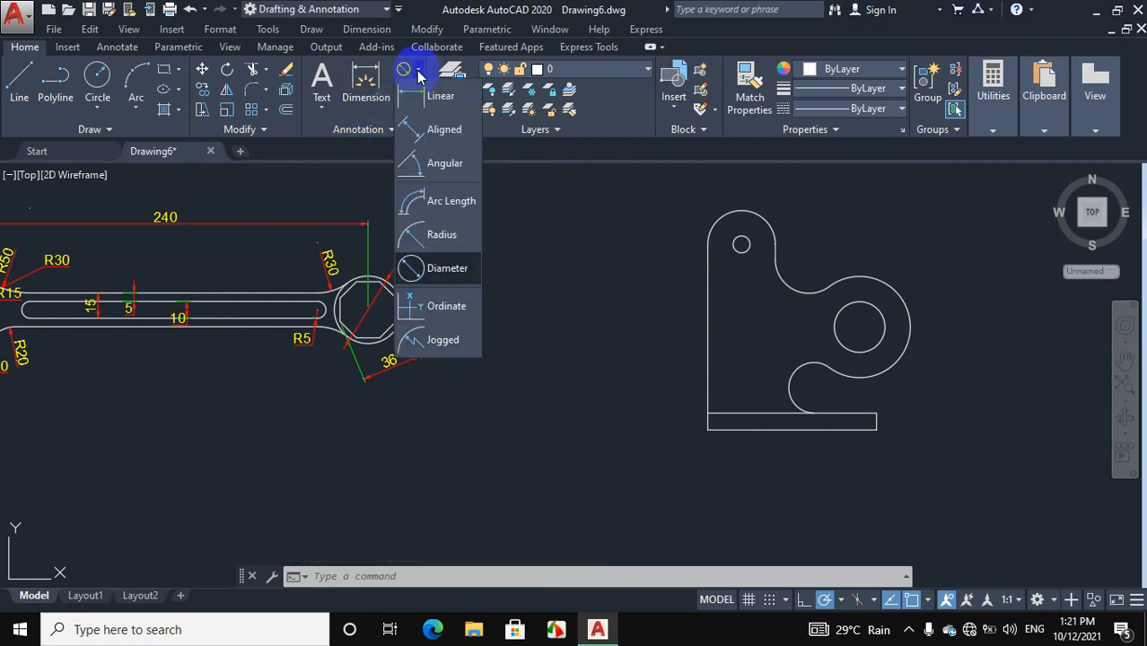
{"action": "left_click", "coordinate": [415, 88]}
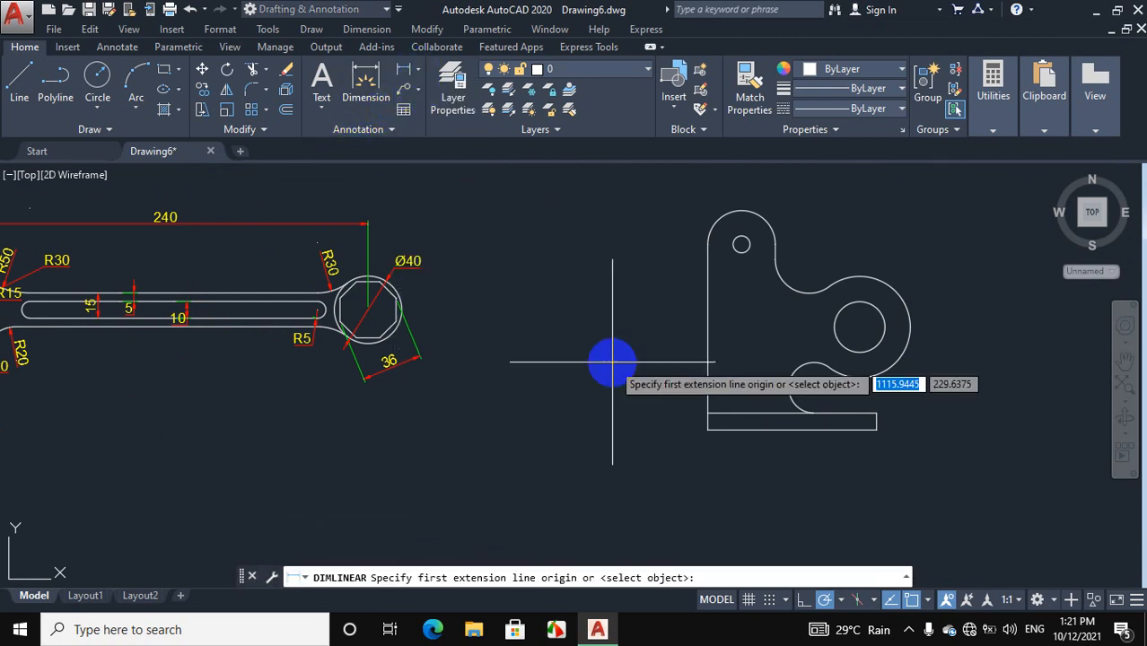
{"action": "left_click", "coordinate": [708, 430]}
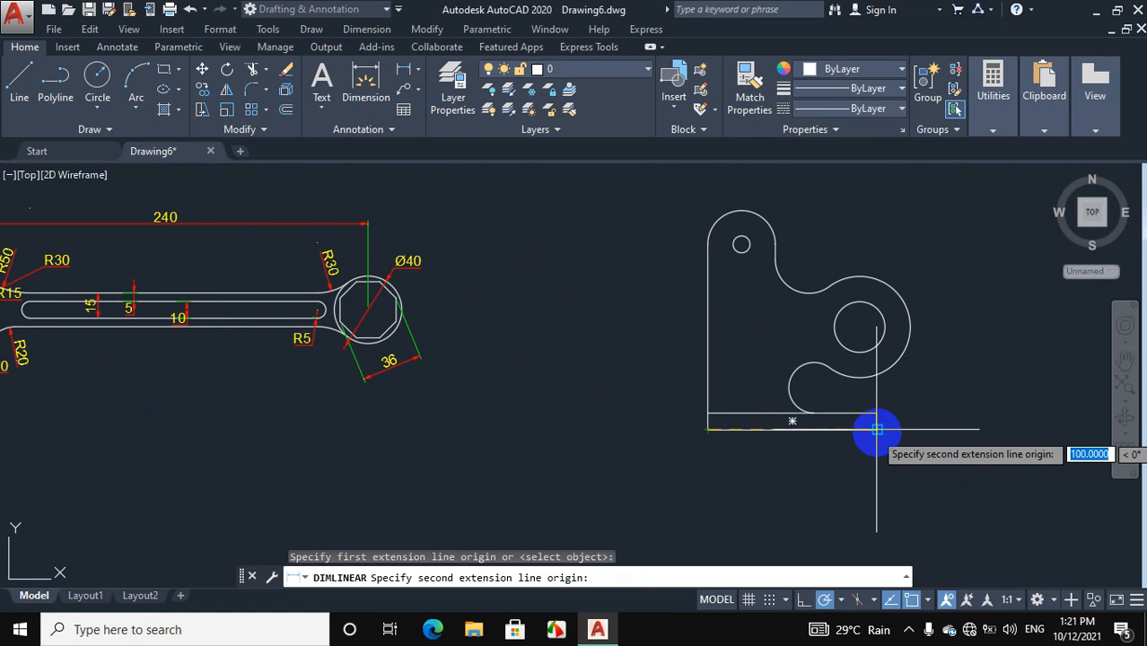
{"action": "left_click", "coordinate": [872, 438]}
{"action": "left_click", "coordinate": [832, 464]}
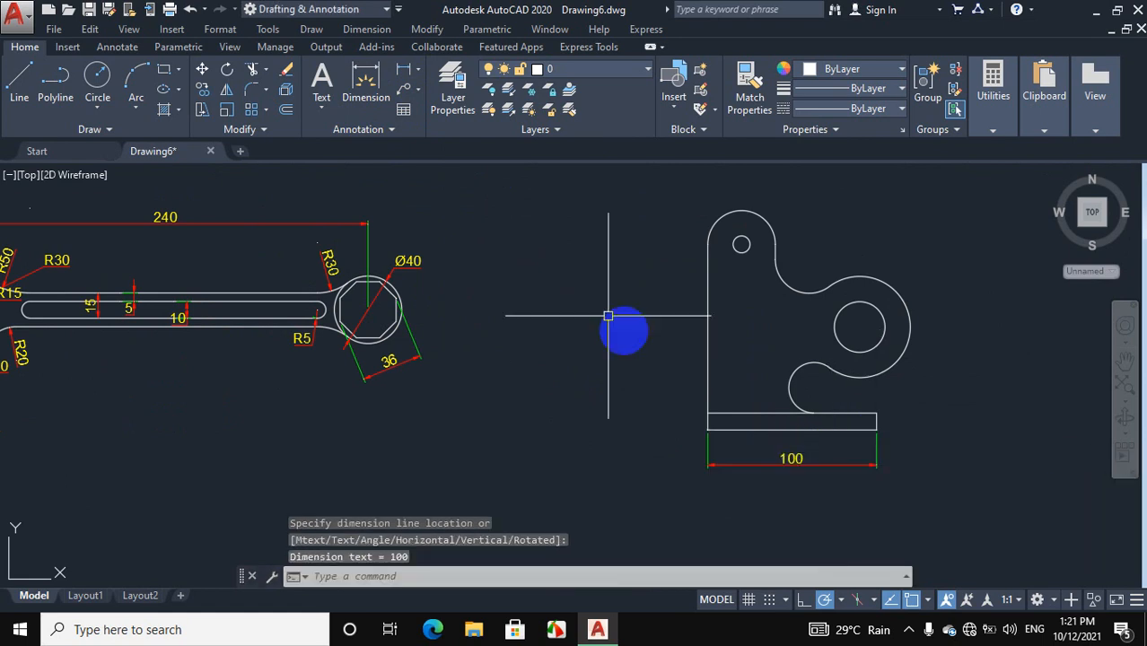
- Add a vertical linear dimension for the bracket base's thickness, placed beyond the base's free end
{"action": "left_click", "coordinate": [403, 71]}
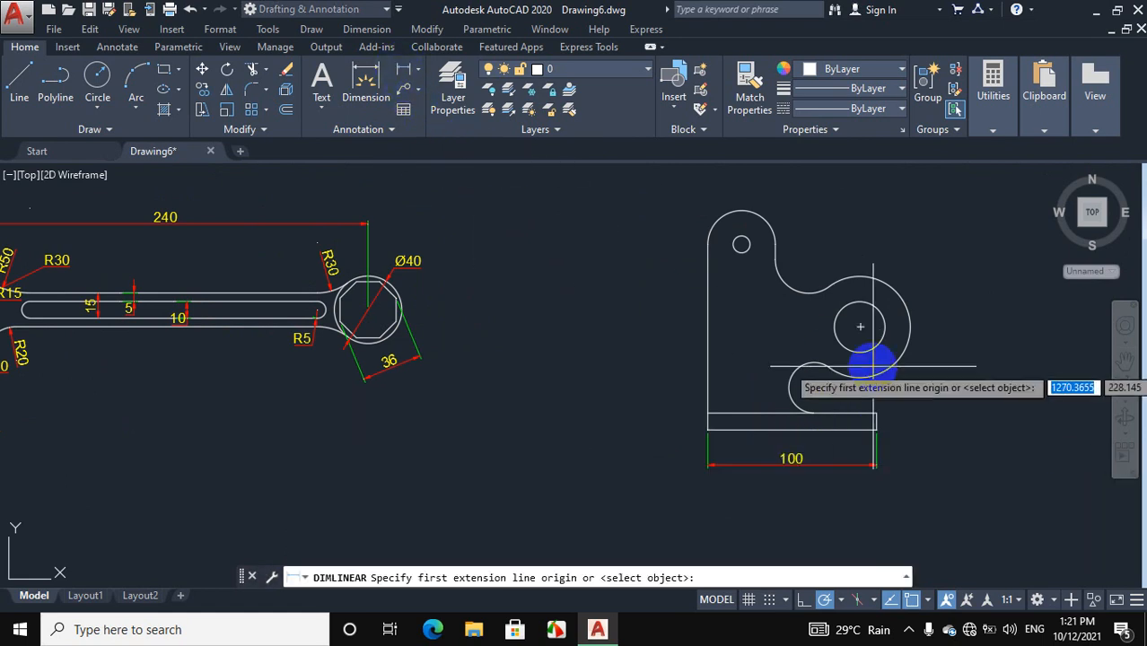
{"action": "left_click", "coordinate": [877, 414]}
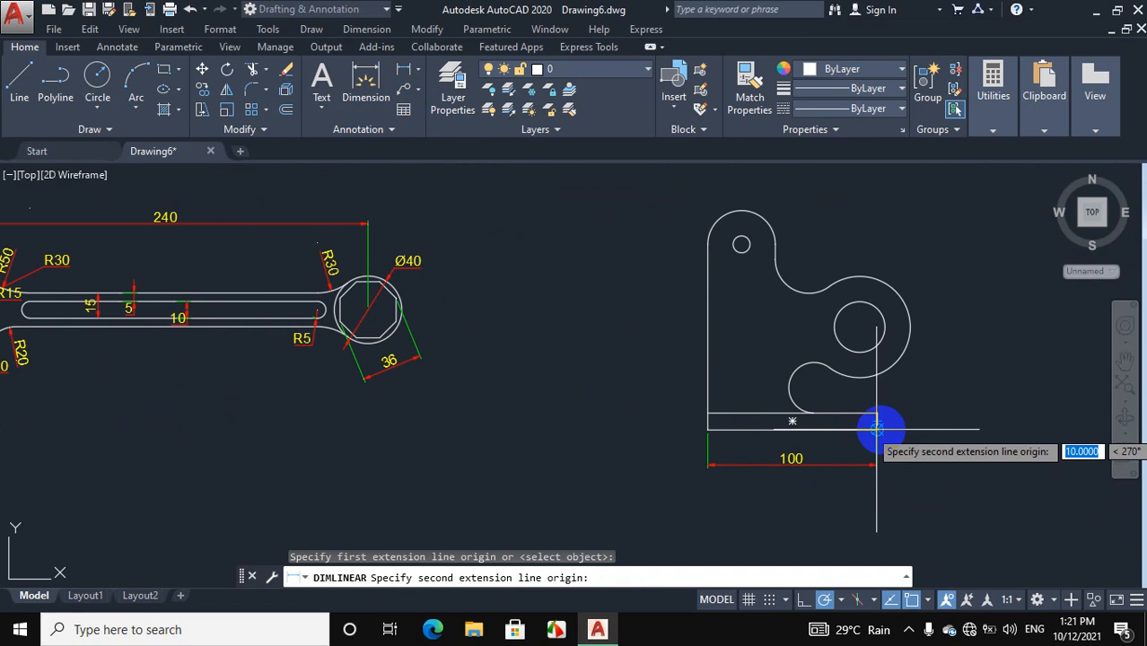
{"action": "left_click", "coordinate": [876, 429]}
{"action": "left_click", "coordinate": [905, 422]}
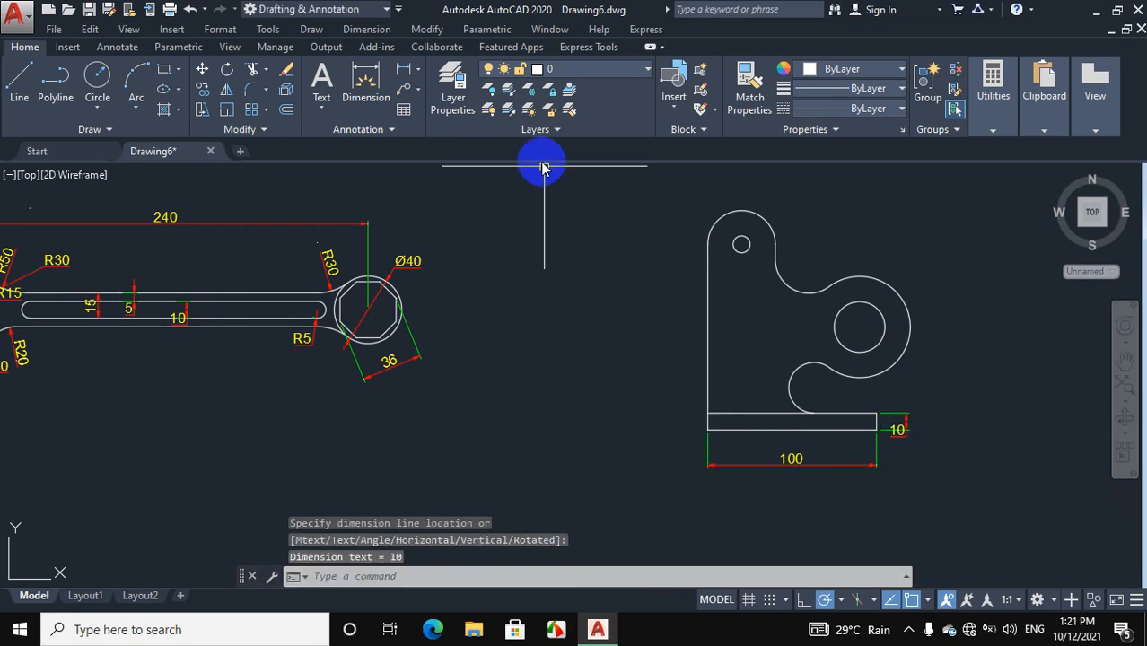
- Add a vertical linear dimension from the base's bottom corner to the start of the bracket's top arc, placed outside the straight side
{"action": "left_click", "coordinate": [409, 72]}
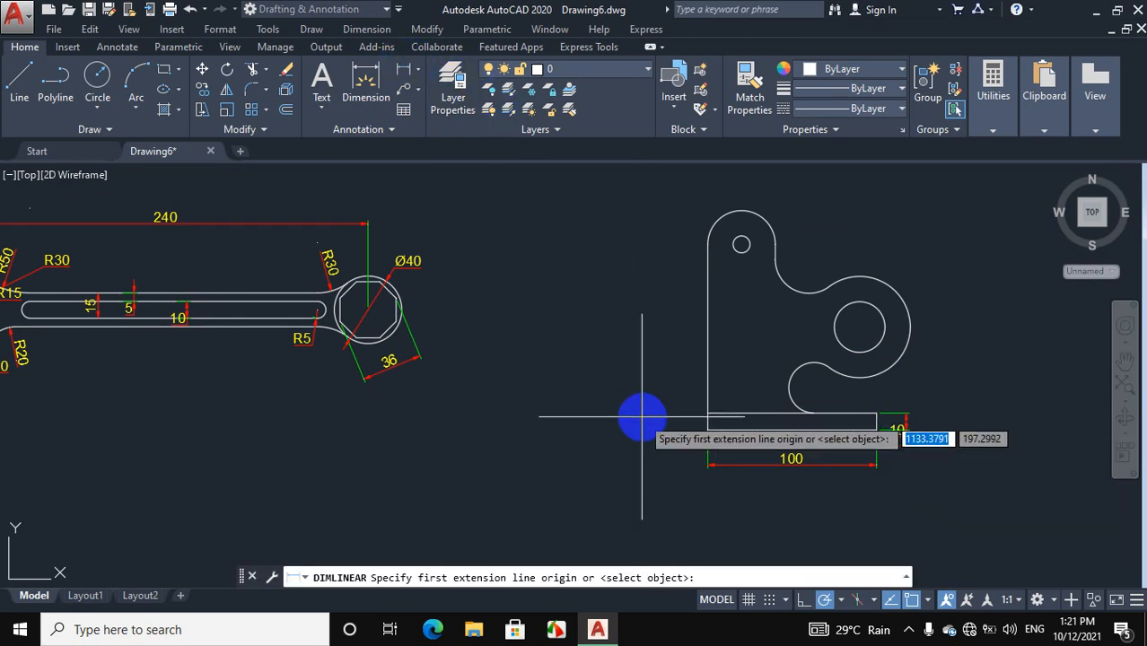
{"action": "left_click", "coordinate": [709, 430]}
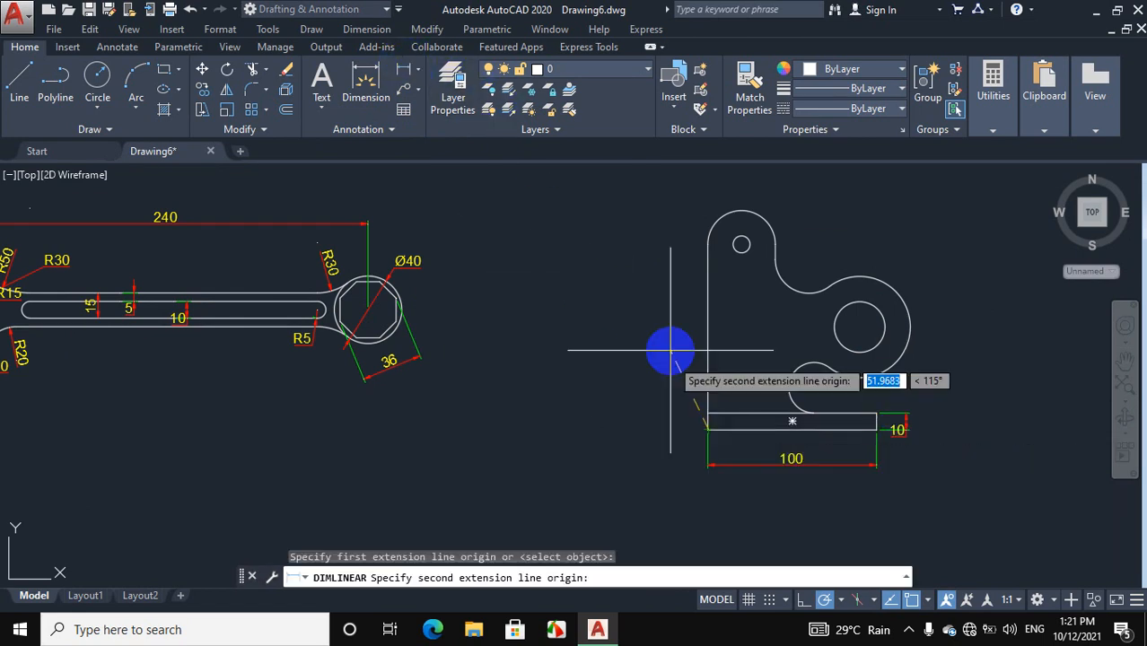
{"action": "left_click", "coordinate": [707, 243]}
{"action": "left_click", "coordinate": [584, 256]}
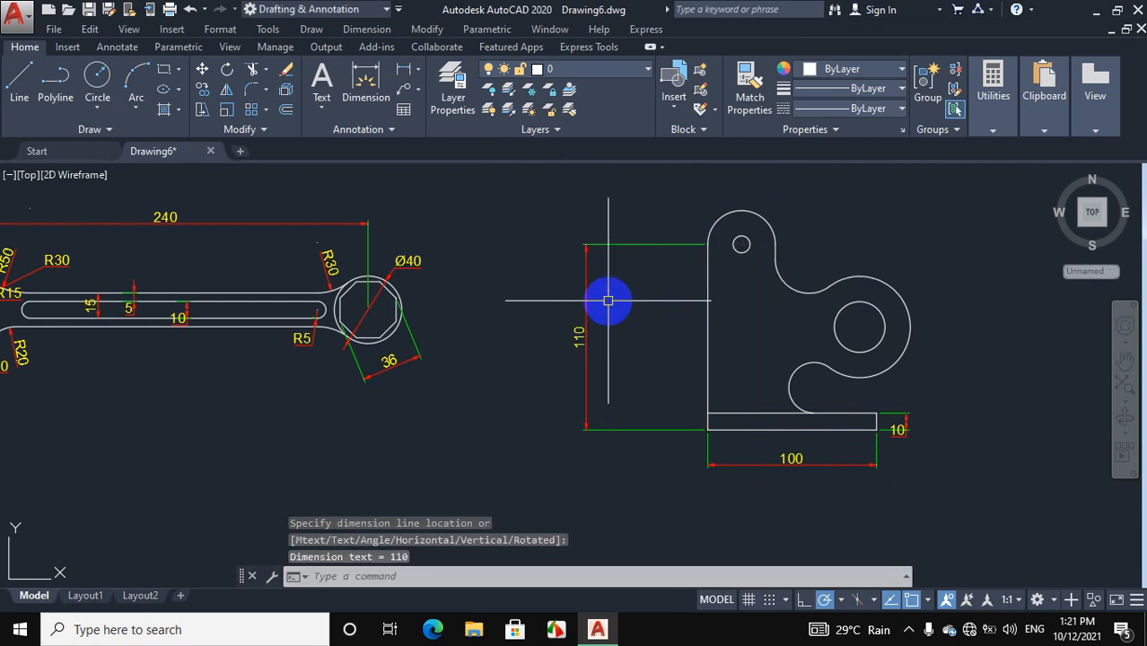
- Add a horizontal linear dimension from the bracket's large hole centre to the base's free end, placed close to the base's upper edge
{"action": "left_click", "coordinate": [404, 70]}
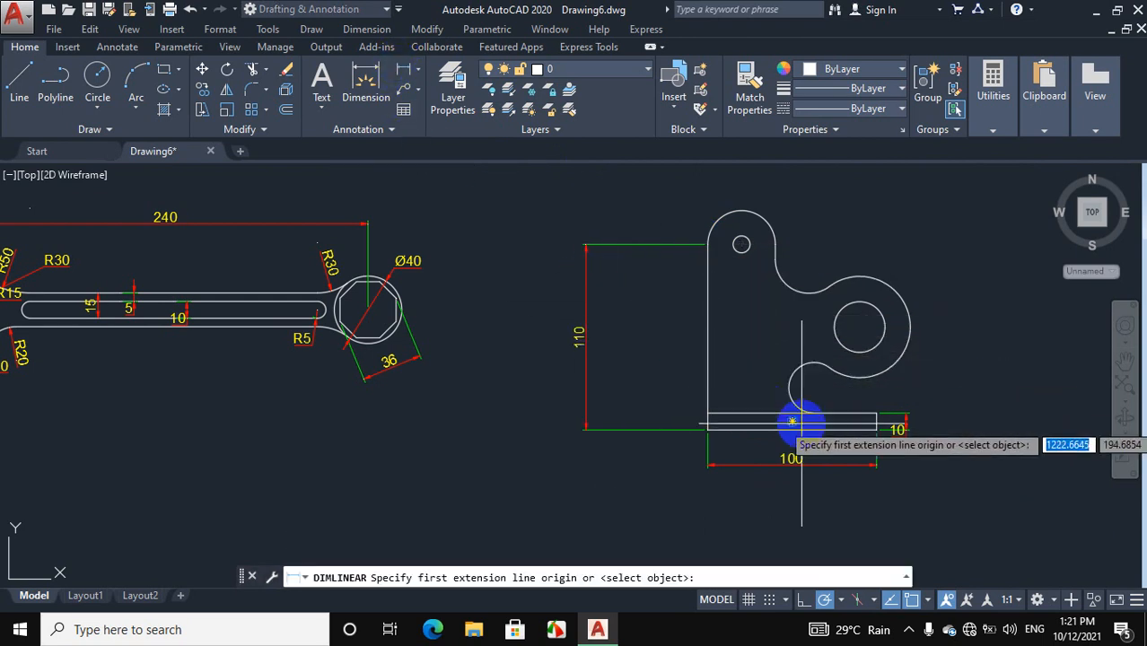
{"action": "left_click", "coordinate": [861, 329]}
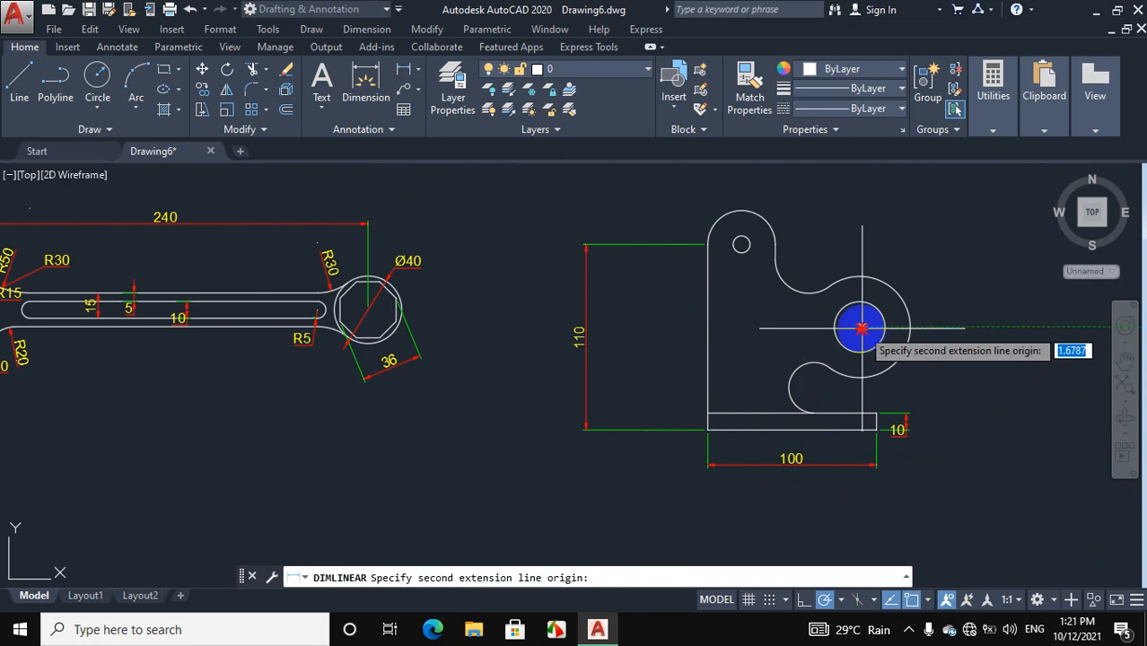
{"action": "left_click", "coordinate": [877, 404]}
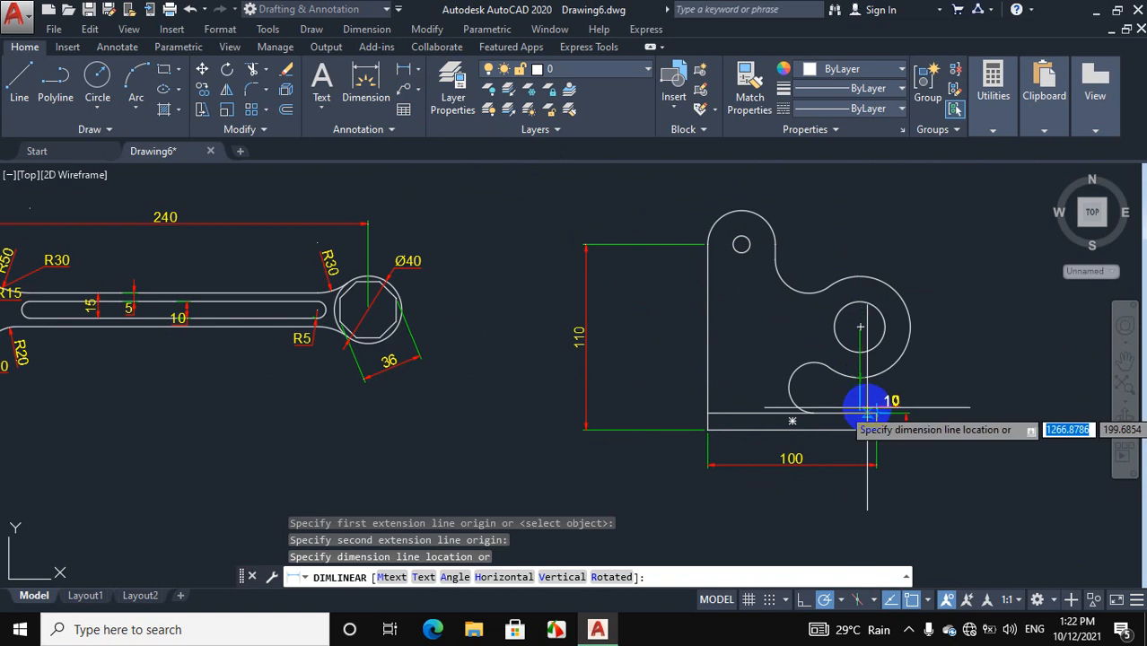
{"action": "left_click", "coordinate": [867, 409]}
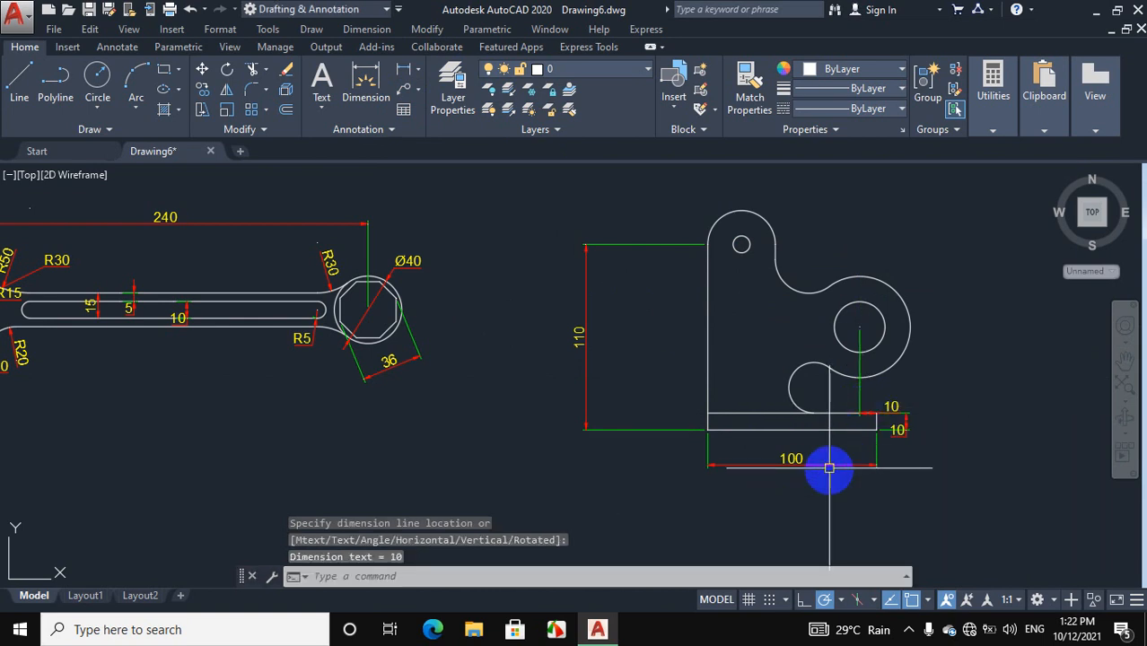
{"action": "left_click", "coordinate": [804, 466]}
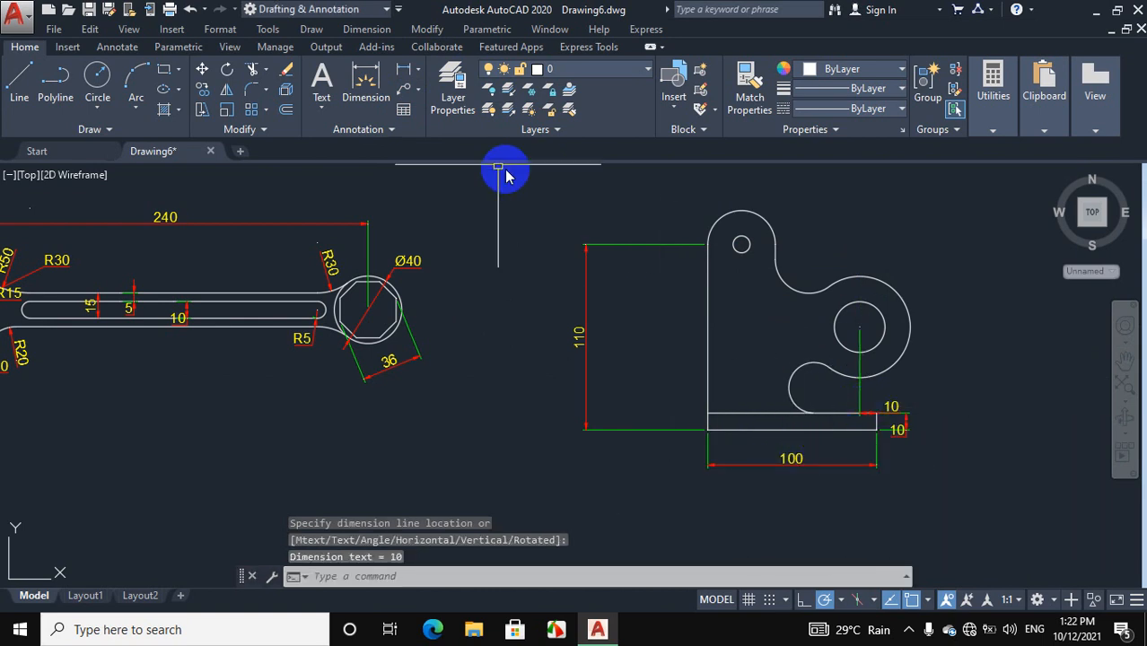
- Add a diameter dimension to the small hole near the bracket's top, with the label outside the rounded end
{"action": "left_click", "coordinate": [416, 74]}
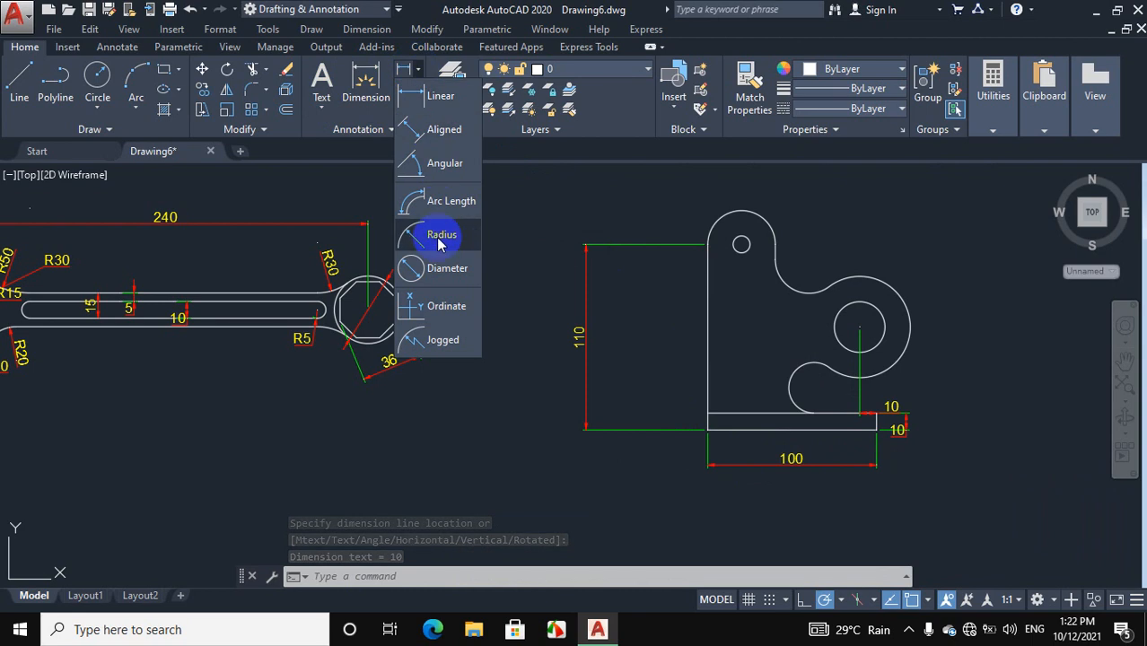
{"action": "left_click", "coordinate": [427, 264]}
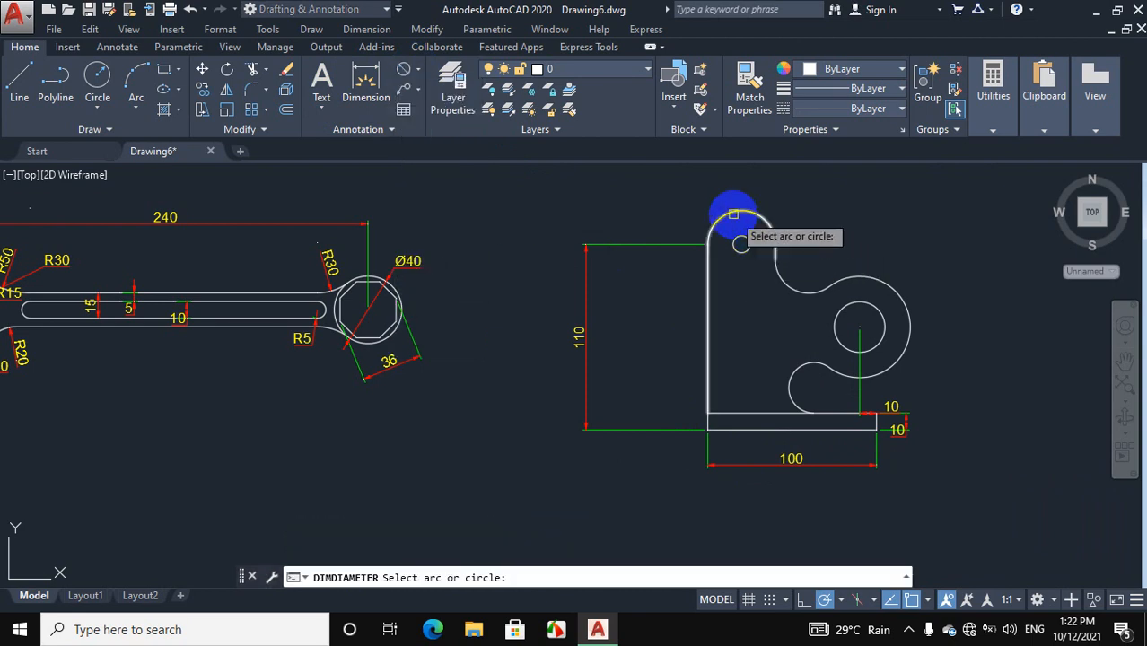
{"action": "left_click", "coordinate": [741, 244]}
{"action": "left_click", "coordinate": [788, 212]}
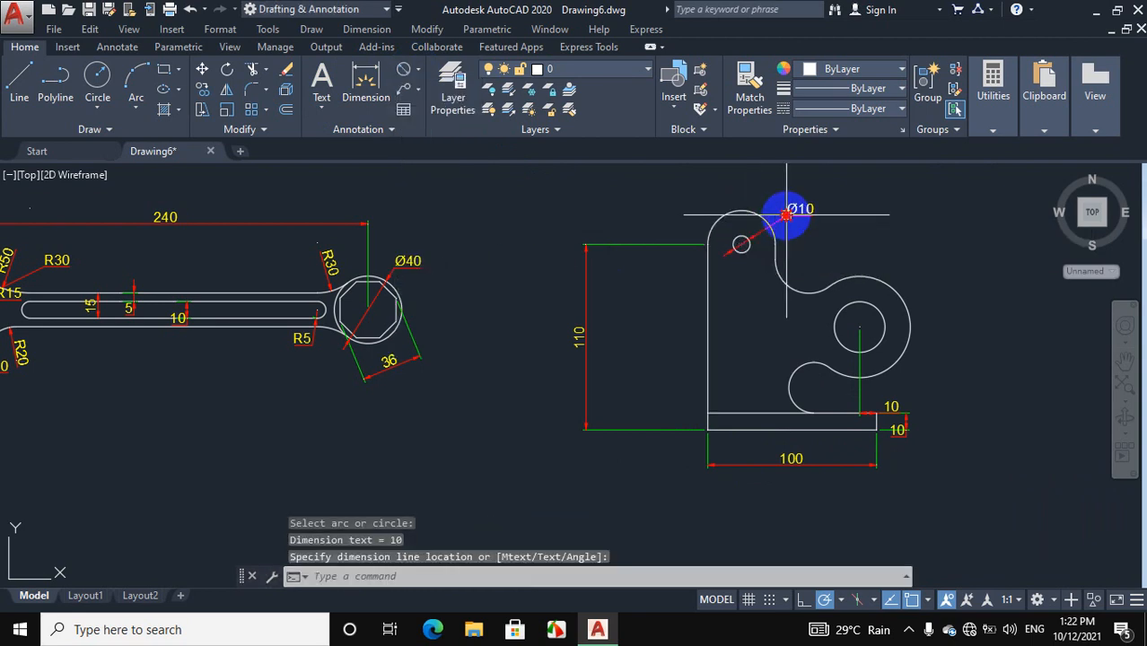
- Add a radius dimension to the bracket's rounded top arc, with the label outside its upper left
{"action": "left_click", "coordinate": [418, 71]}
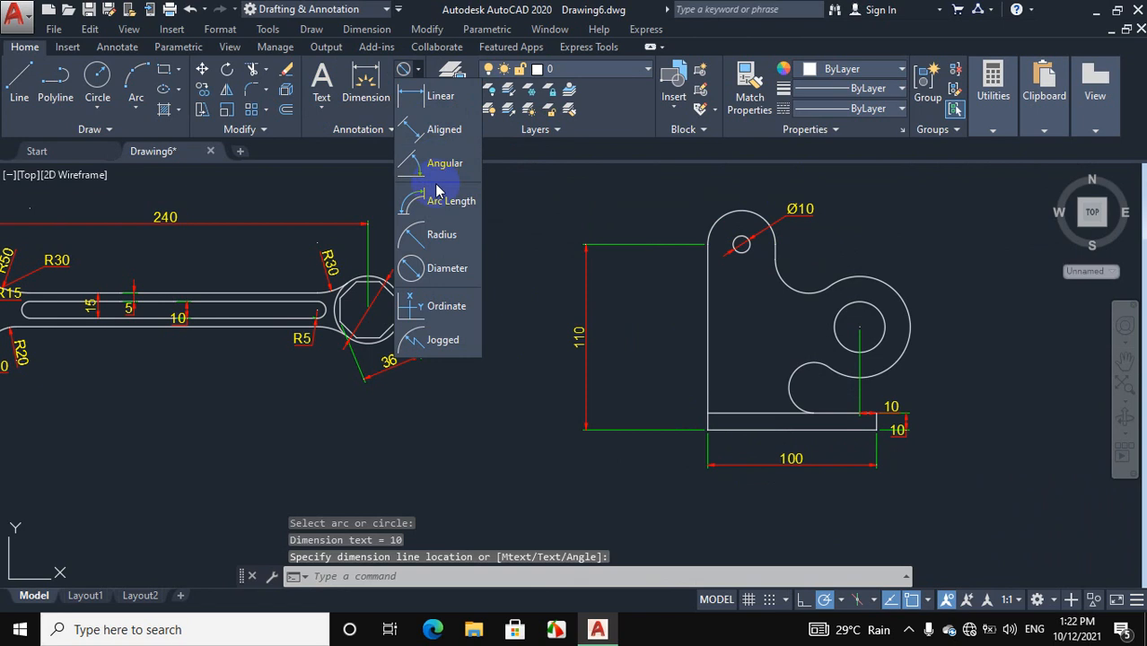
{"action": "left_click", "coordinate": [422, 233]}
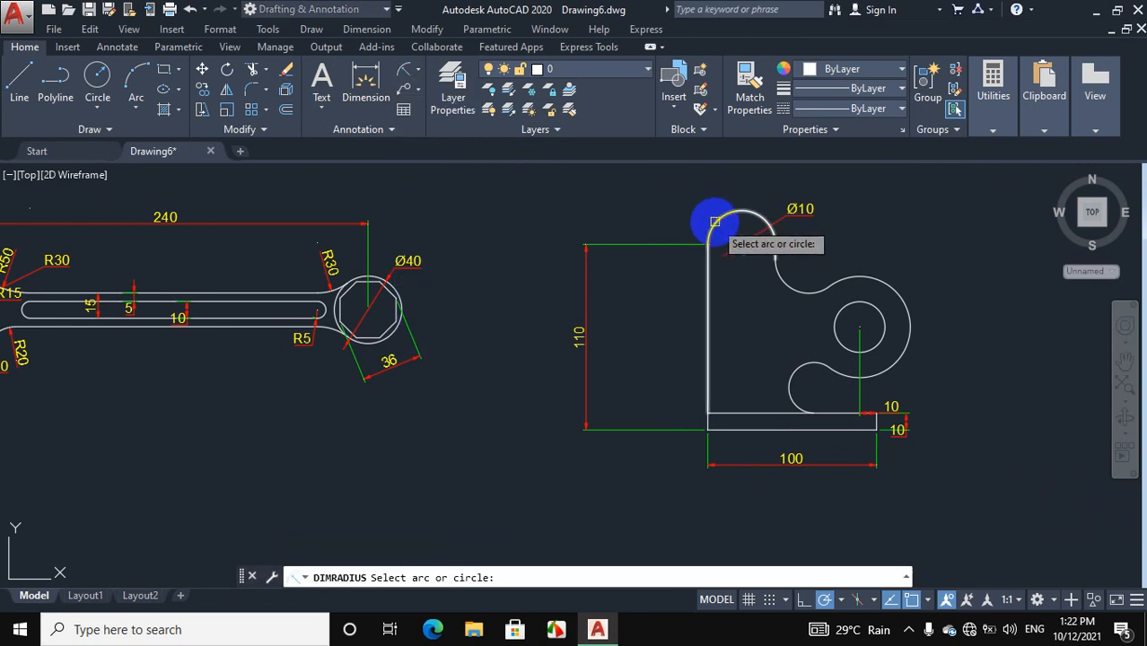
{"action": "left_click", "coordinate": [716, 222]}
{"action": "left_click", "coordinate": [669, 204]}
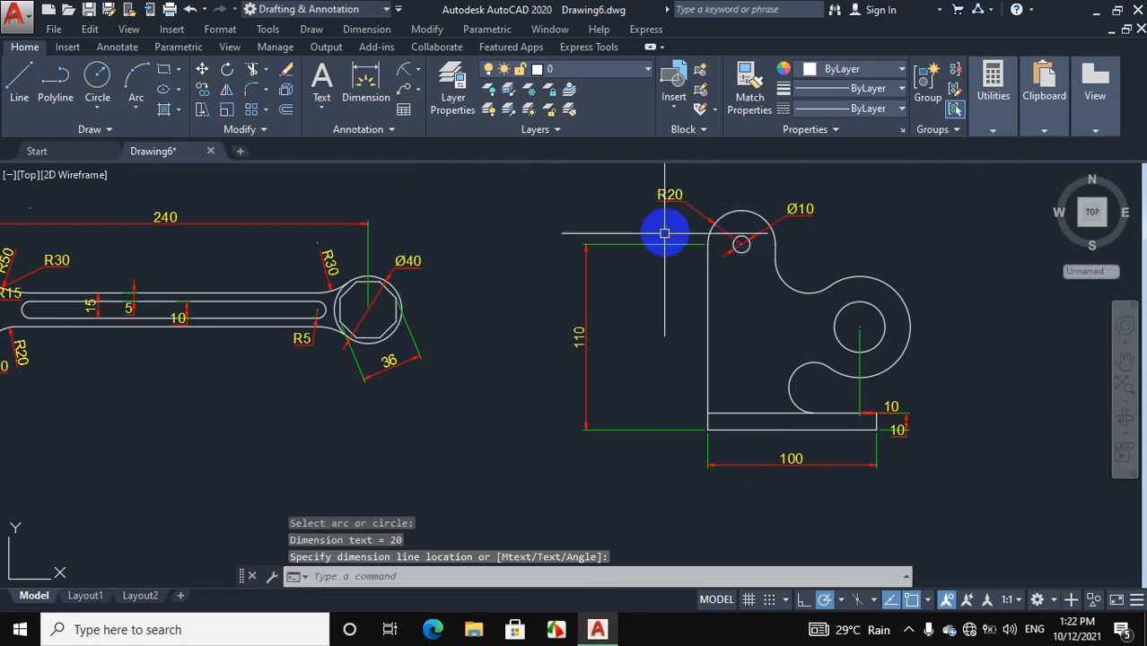
- Add a diameter dimension to the outer arc around the bracket's large hole, with the label outside its right side
{"action": "scroll", "coordinate": [628, 288], "scroll_direction": "down", "scroll_amount": 4}
{"action": "scroll", "coordinate": [748, 319], "scroll_direction": "up", "scroll_amount": 4}
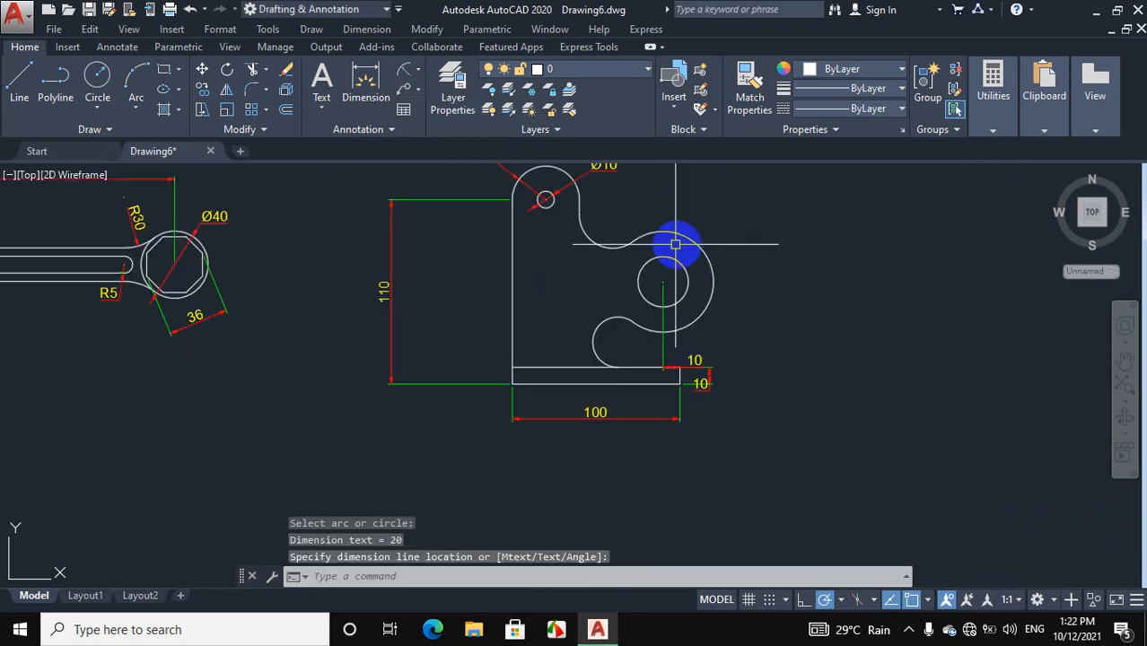
{"action": "left_click", "coordinate": [418, 77]}
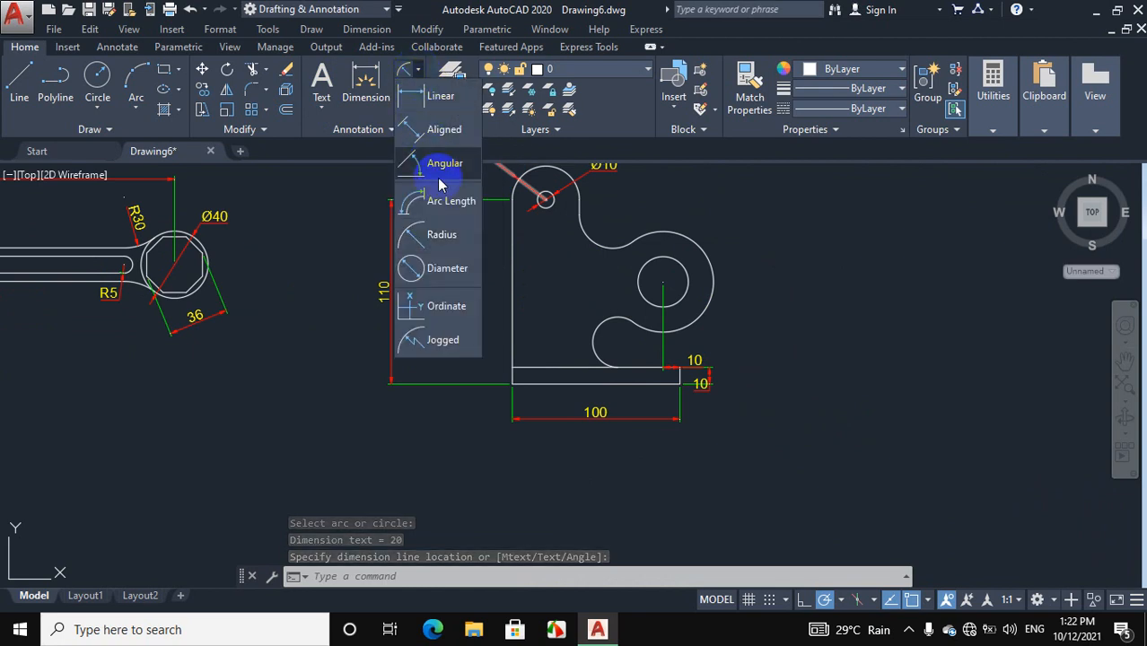
{"action": "left_click", "coordinate": [443, 269]}
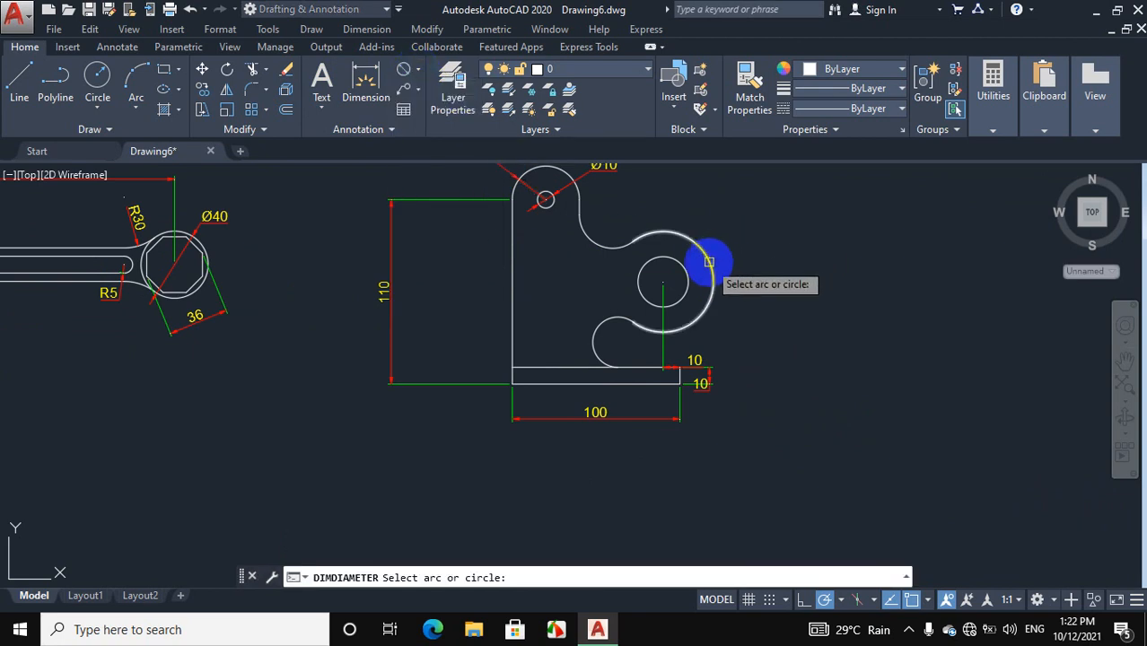
{"action": "left_click", "coordinate": [709, 262]}
- Add a radius dimension to the bracket's large hole, with the label just below the outer arc's diameter label
{"action": "left_click", "coordinate": [418, 73]}
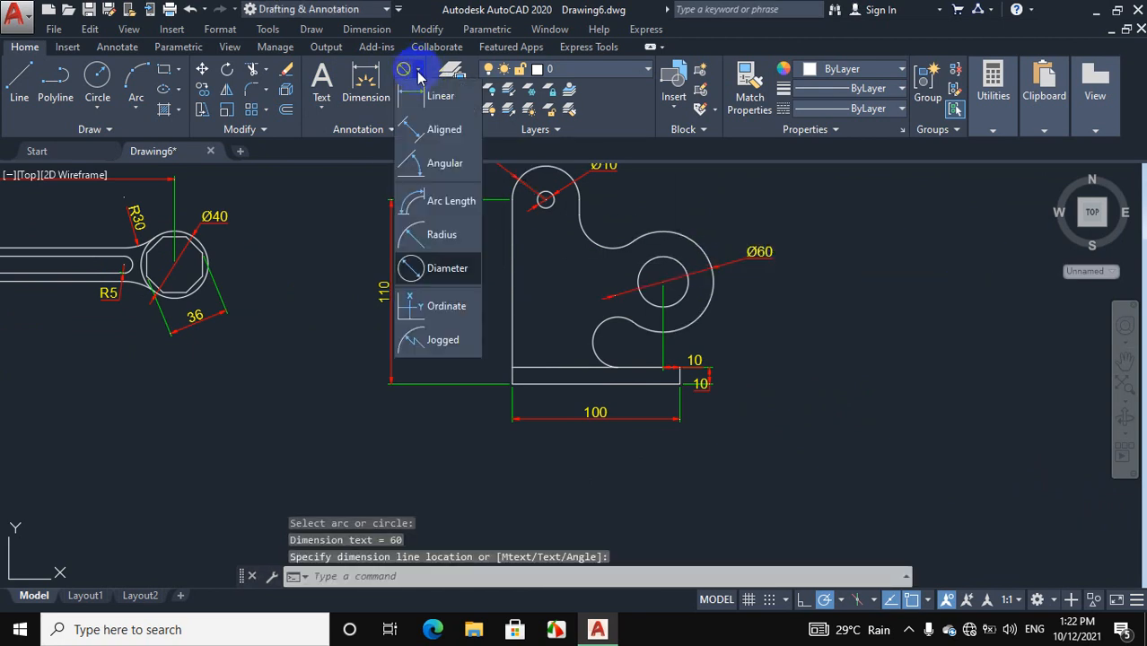
{"action": "left_click", "coordinate": [445, 234]}
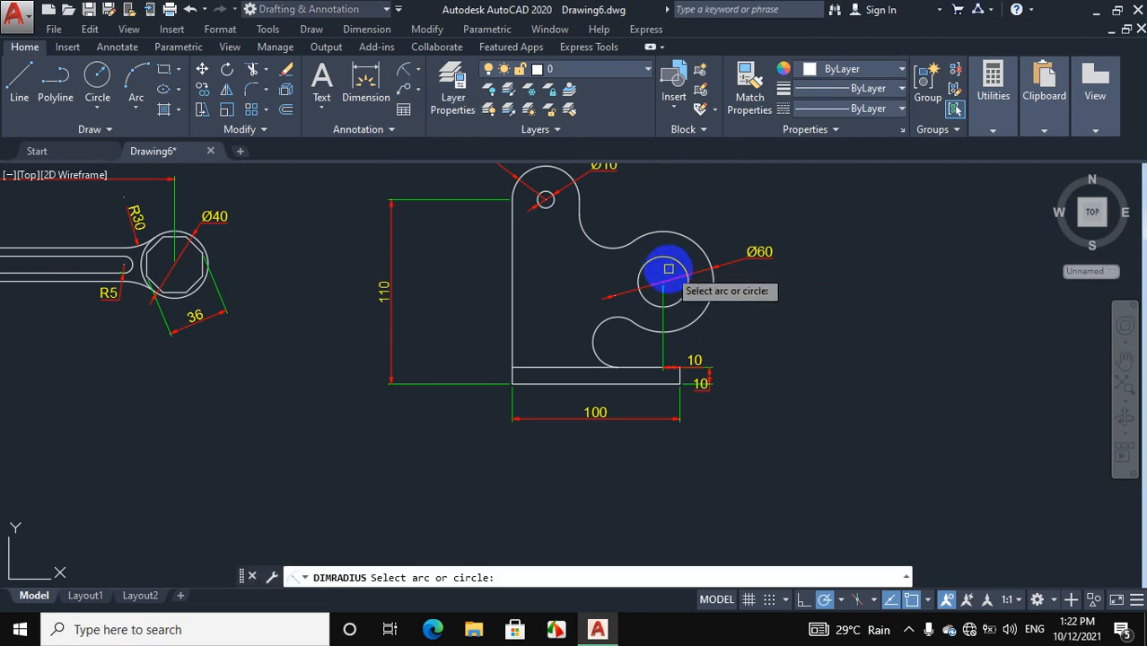
{"action": "left_click", "coordinate": [685, 287]}
{"action": "left_click", "coordinate": [761, 273]}
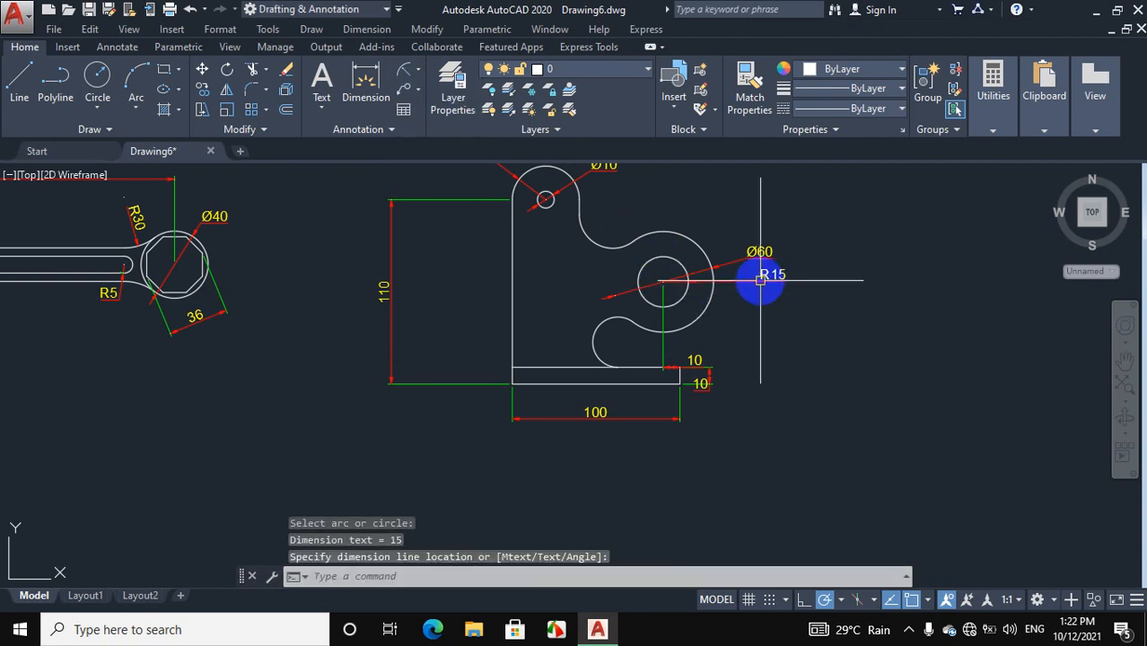
- Add a radius dimension to the bracket's lower arc just above the base, with the label inside the plate
{"action": "left_click", "coordinate": [418, 72]}
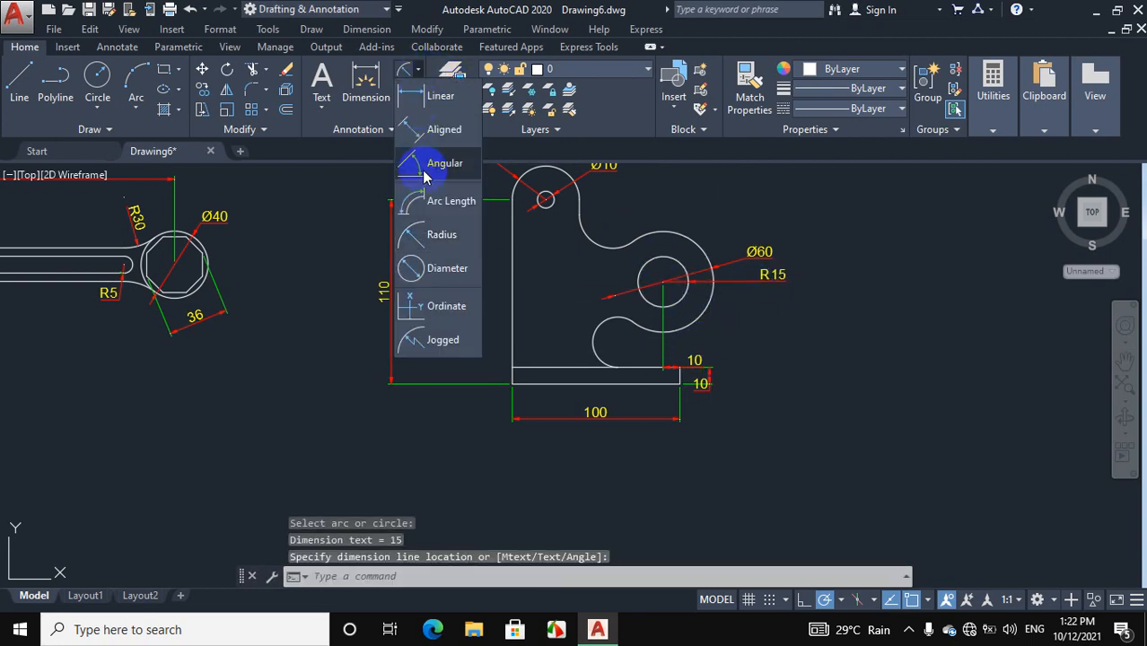
{"action": "left_click", "coordinate": [436, 233]}
{"action": "left_click", "coordinate": [593, 331]}
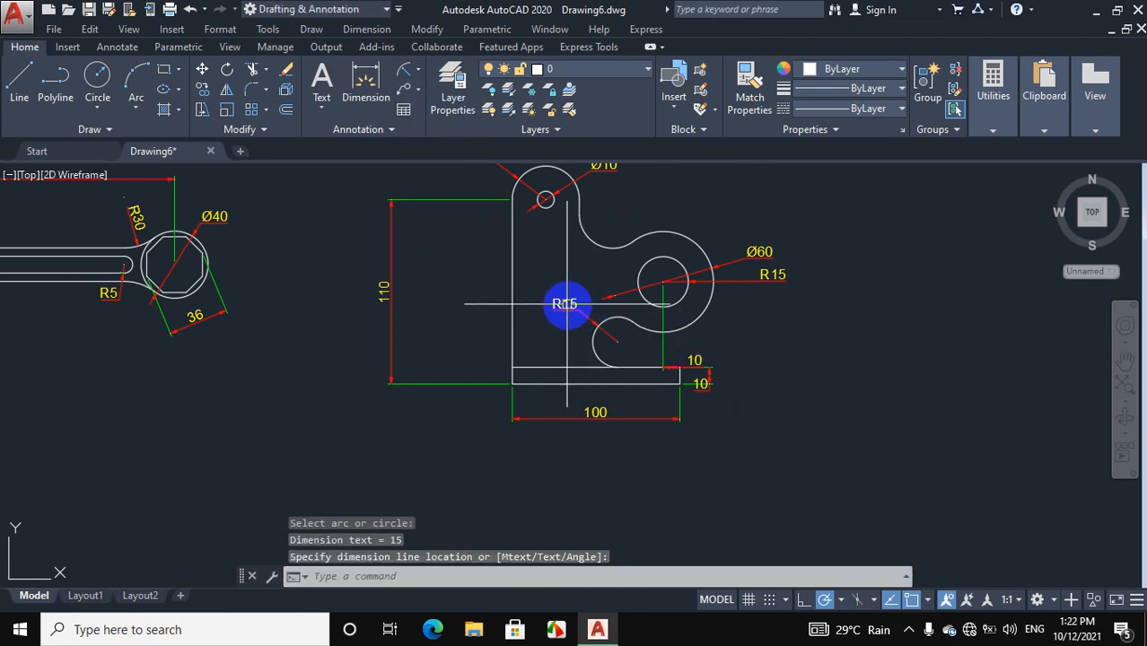
{"action": "left_click", "coordinate": [586, 253]}
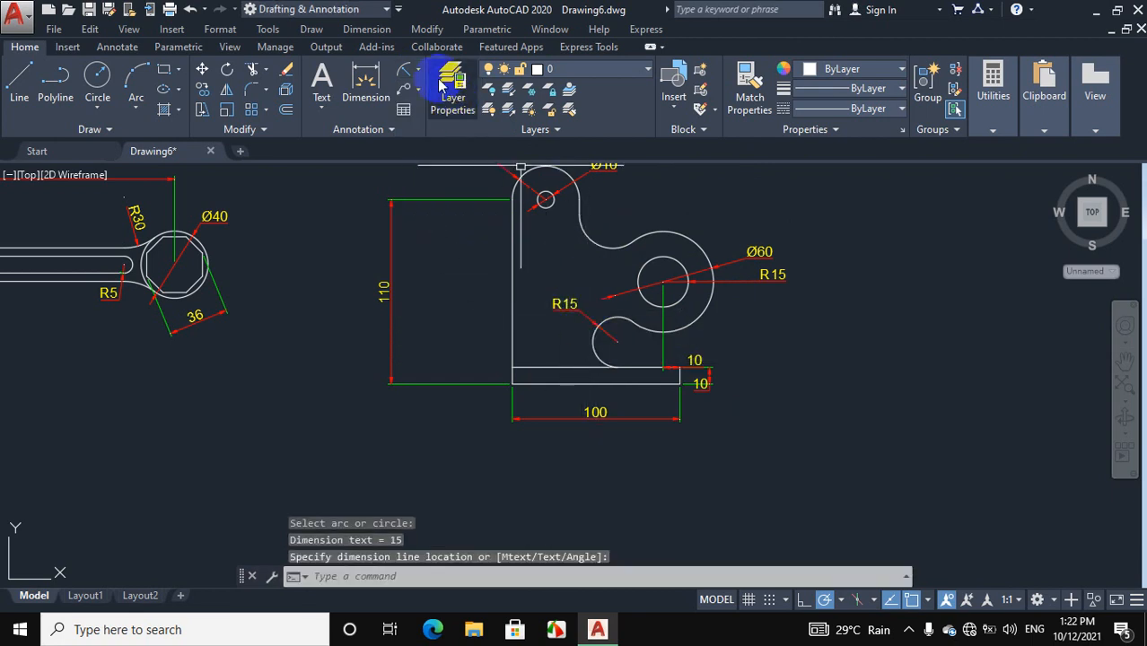
- Add a radius dimension to the concave arc joining the bracket's top end and large boss, with the label inside the plate
{"action": "left_click", "coordinate": [408, 72]}
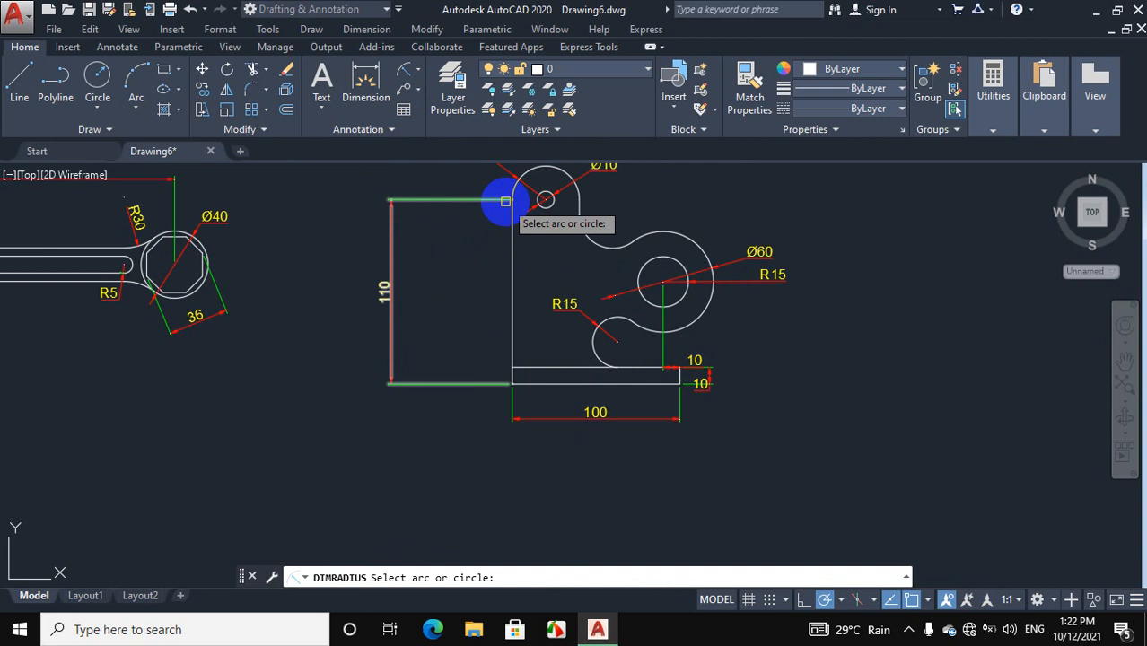
{"action": "left_click", "coordinate": [579, 238]}
{"action": "left_click", "coordinate": [582, 256]}
- Examine the dimensions across all three part drawings together
{"action": "scroll", "coordinate": [579, 318], "scroll_direction": "down", "scroll_amount": 2}
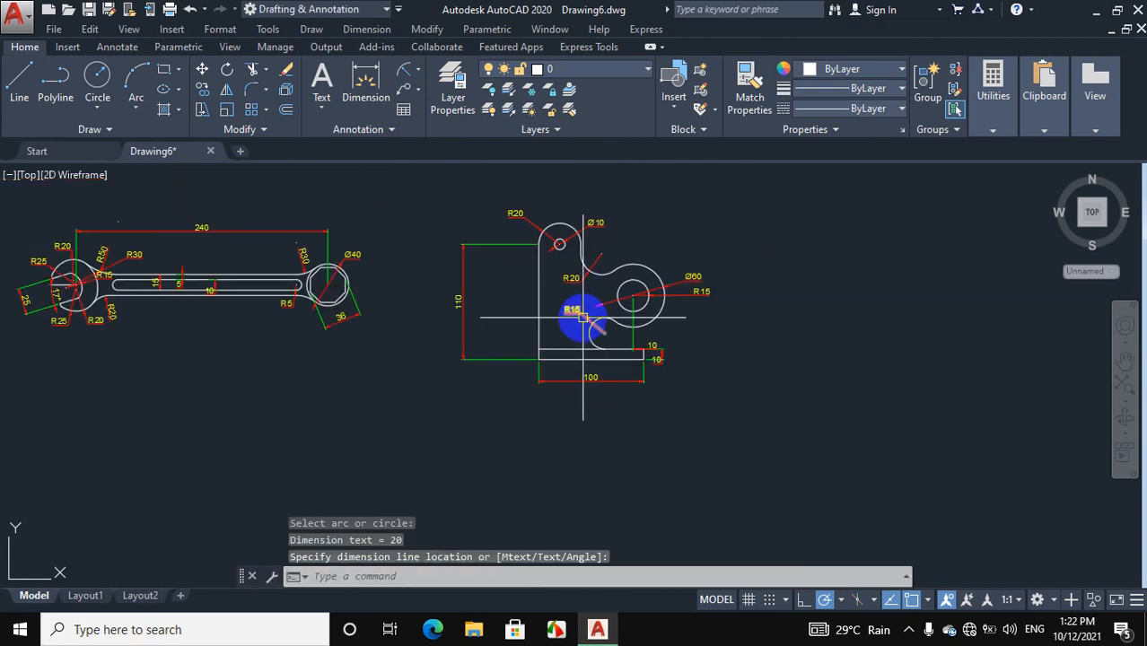
{"action": "scroll", "coordinate": [619, 323], "scroll_direction": "down", "scroll_amount": 2}
{"action": "scroll", "coordinate": [607, 300], "scroll_direction": "up", "scroll_amount": 2}
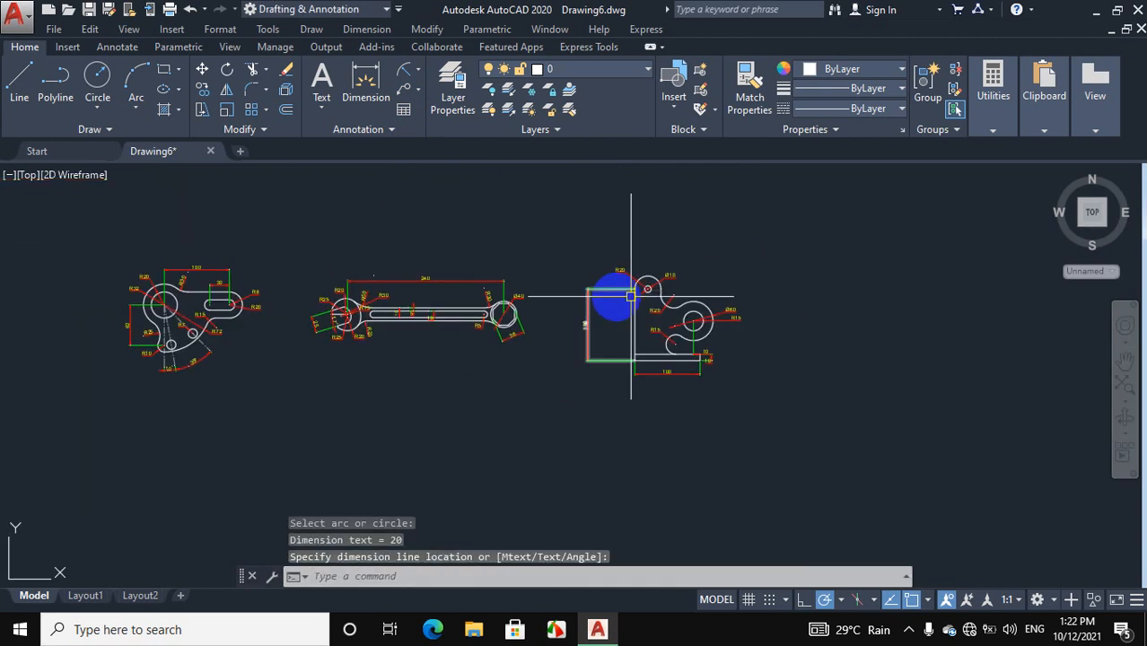
{"action": "scroll", "coordinate": [724, 303], "scroll_direction": "down", "scroll_amount": 2}
{"action": "scroll", "coordinate": [460, 260], "scroll_direction": "up", "scroll_amount": 2}
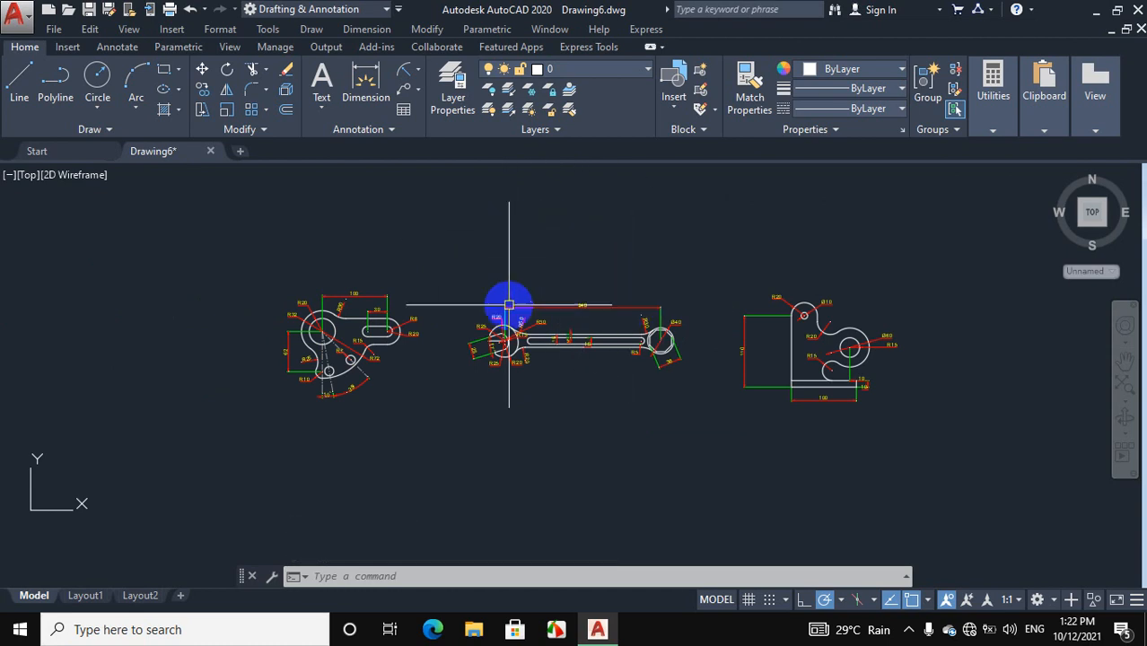
{"action": "left_click", "coordinate": [586, 339]}
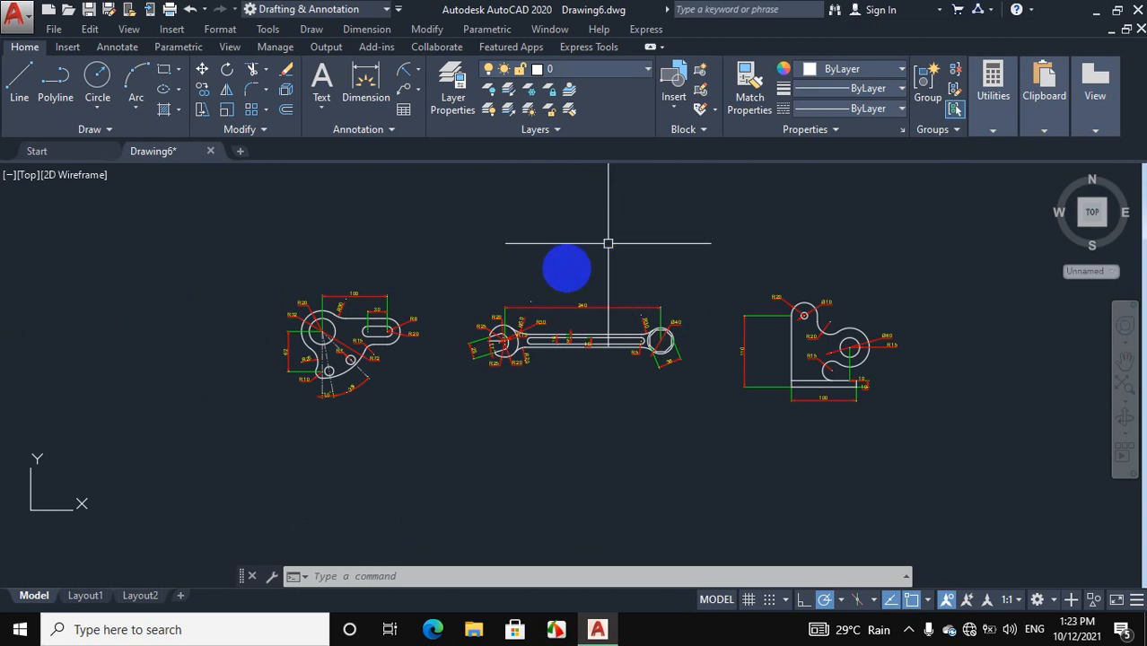
{"action": "scroll", "coordinate": [585, 287], "scroll_direction": "up", "scroll_amount": 2}
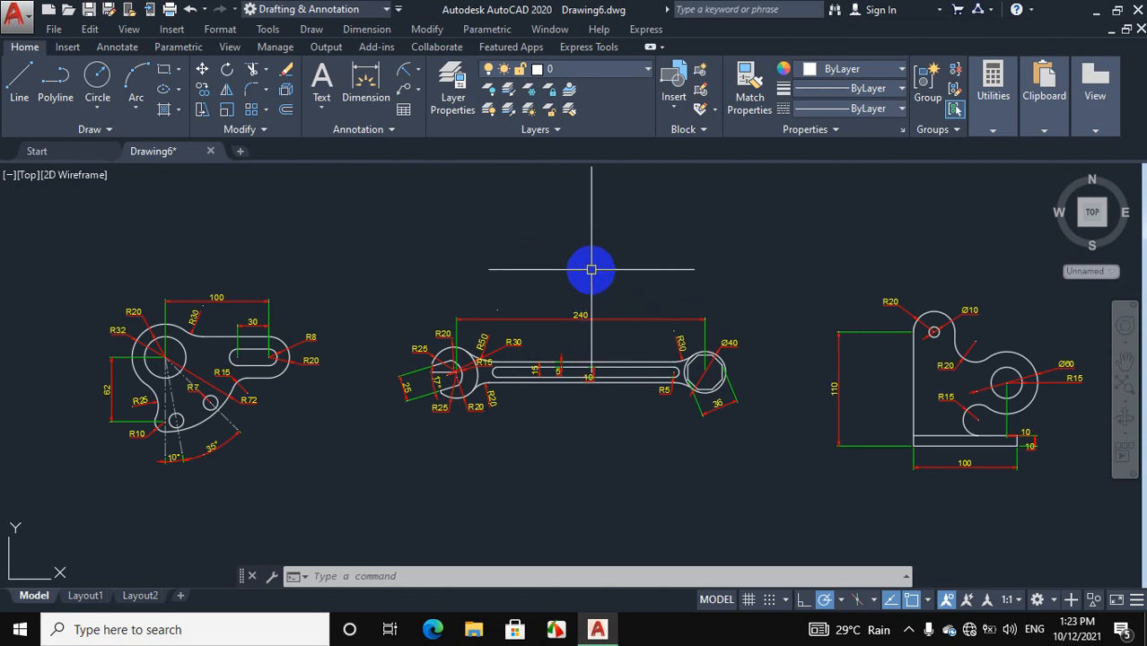